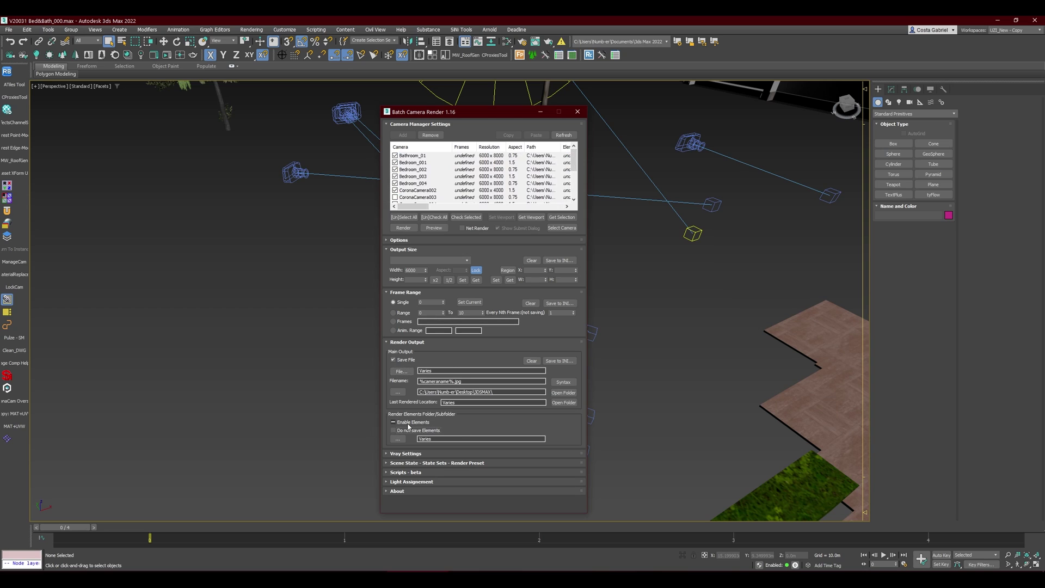
click(406, 297)
click(405, 296)
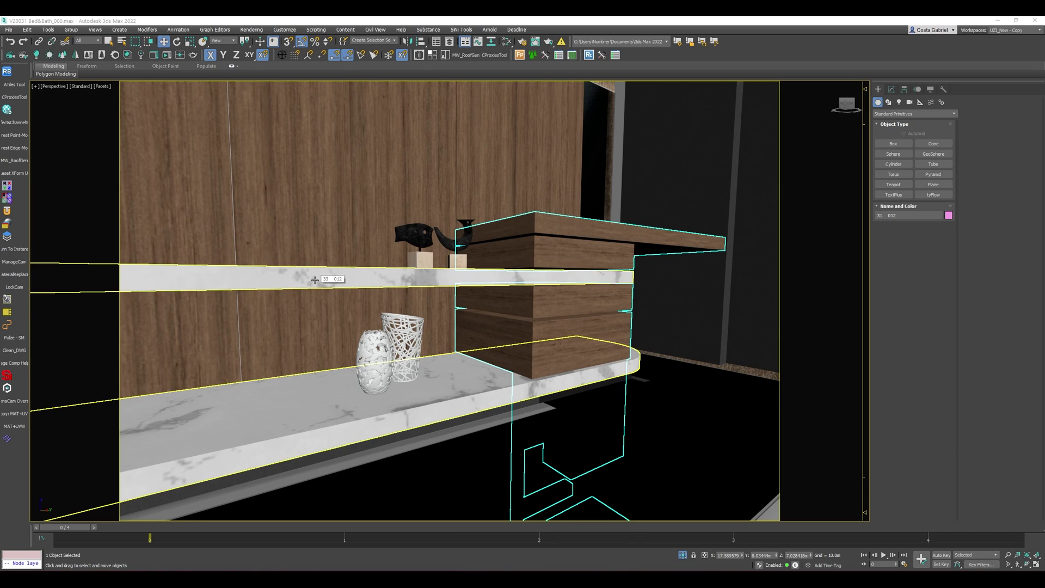
Step: Open the Slate Material Editor and examine the node graph of the blakc ceram material
key(m)
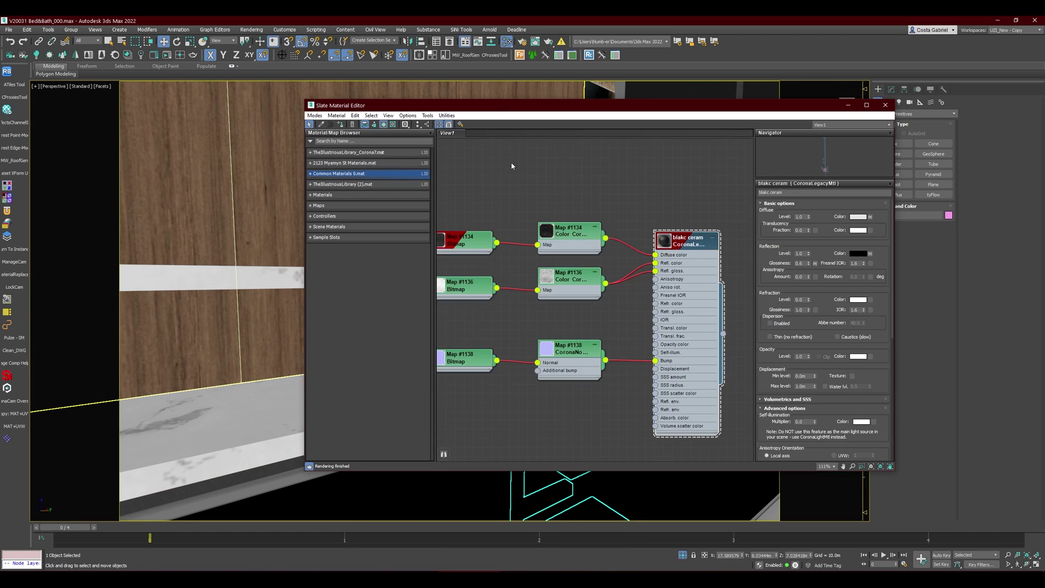
drag(599, 105, 520, 156)
middle_drag(545, 228, 563, 190)
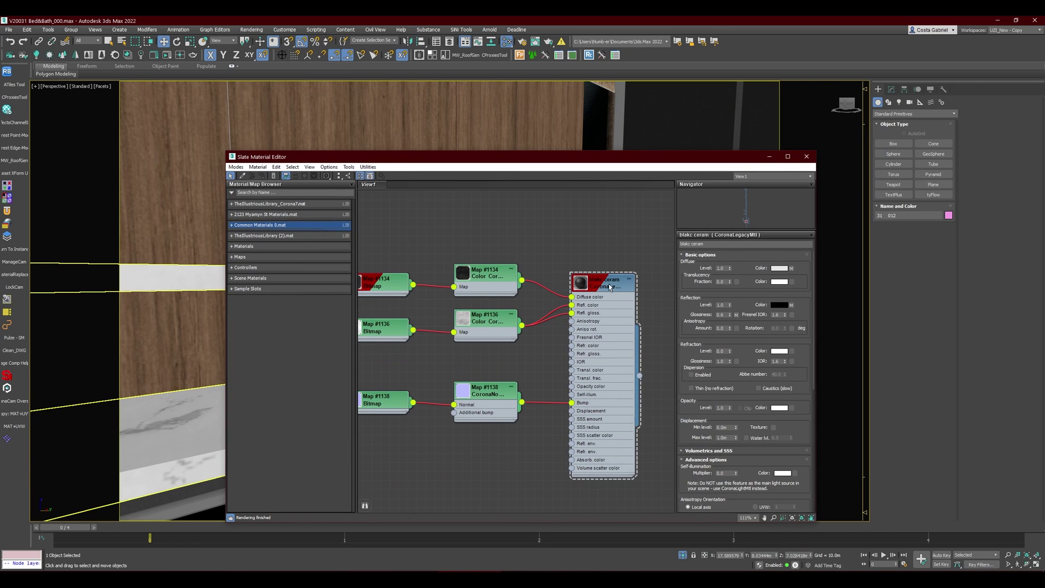
click(382, 176)
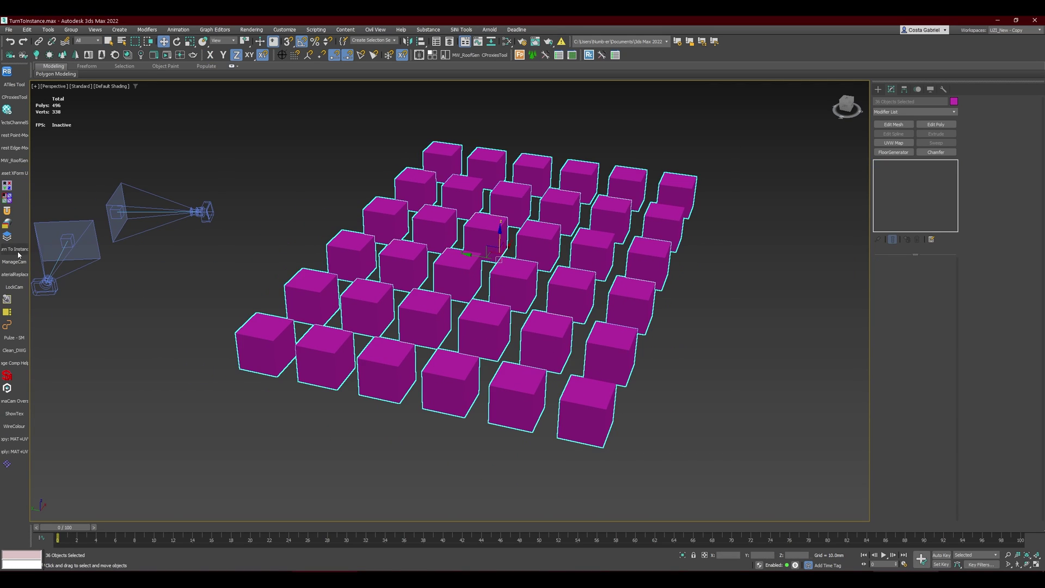
Step: Run the Turn To Instance script on the selected grid of boxes
click(18, 254)
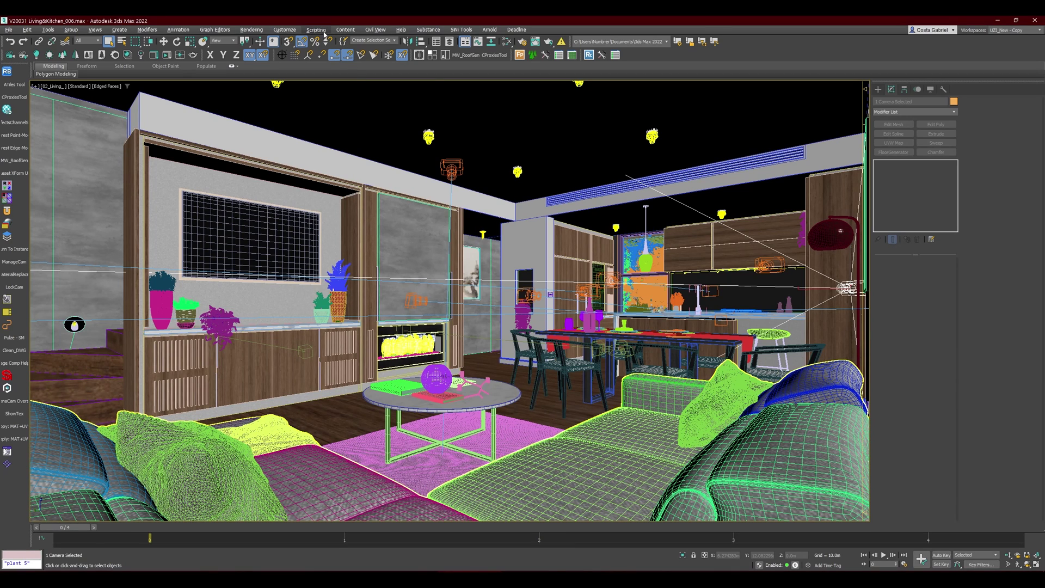
Step: Open the script file lockandunlocktransform_v0.01 from the scripts folder in the MAXScript editor
click(316, 30)
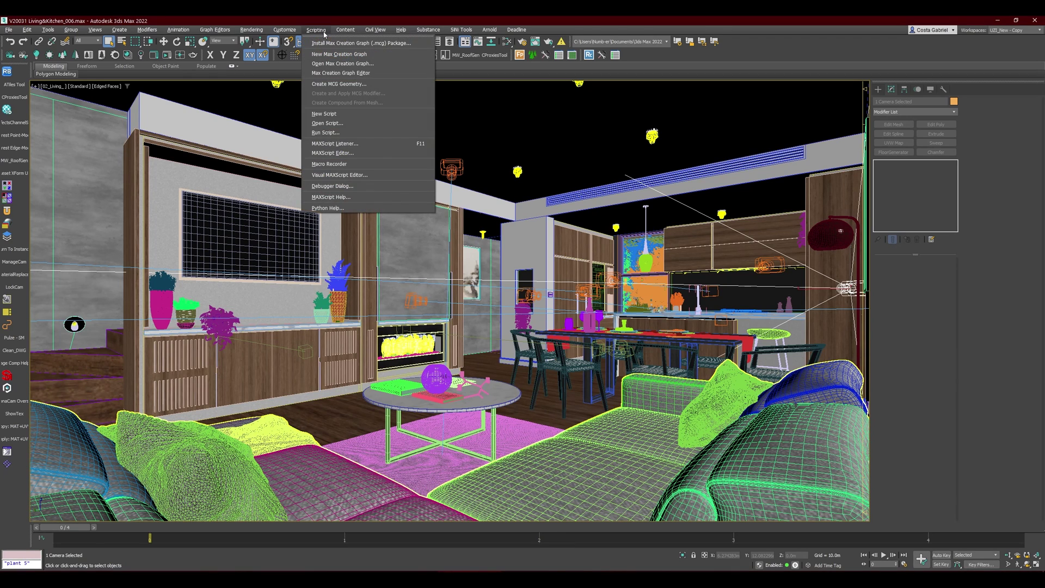
click(345, 130)
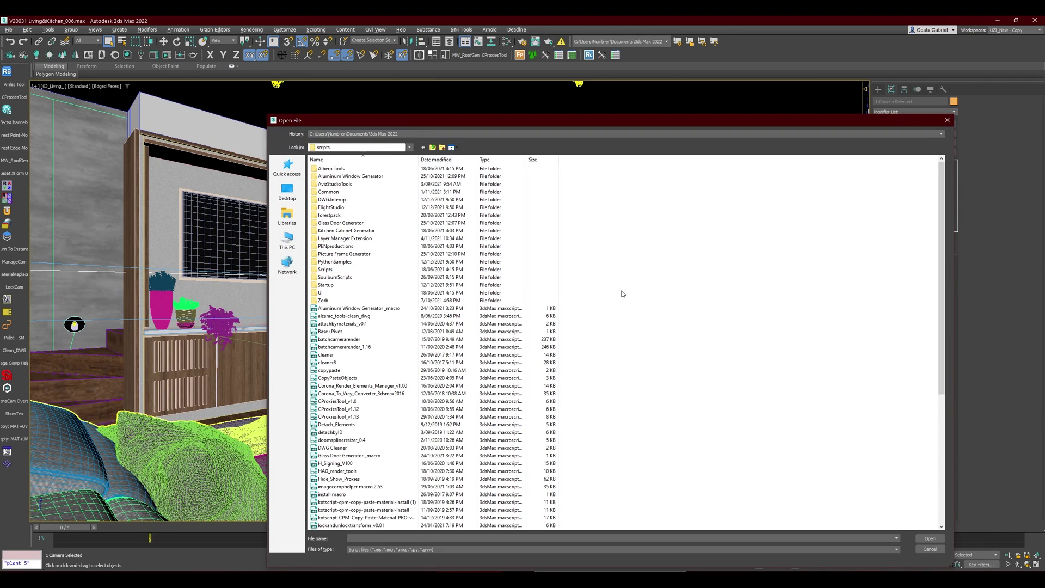
text(lo)
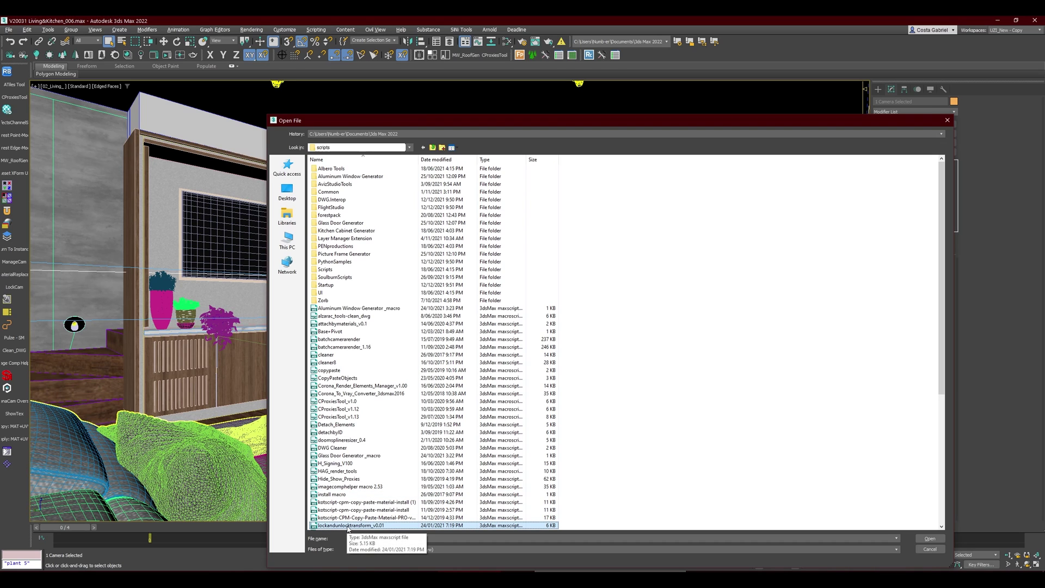
double_click(369, 526)
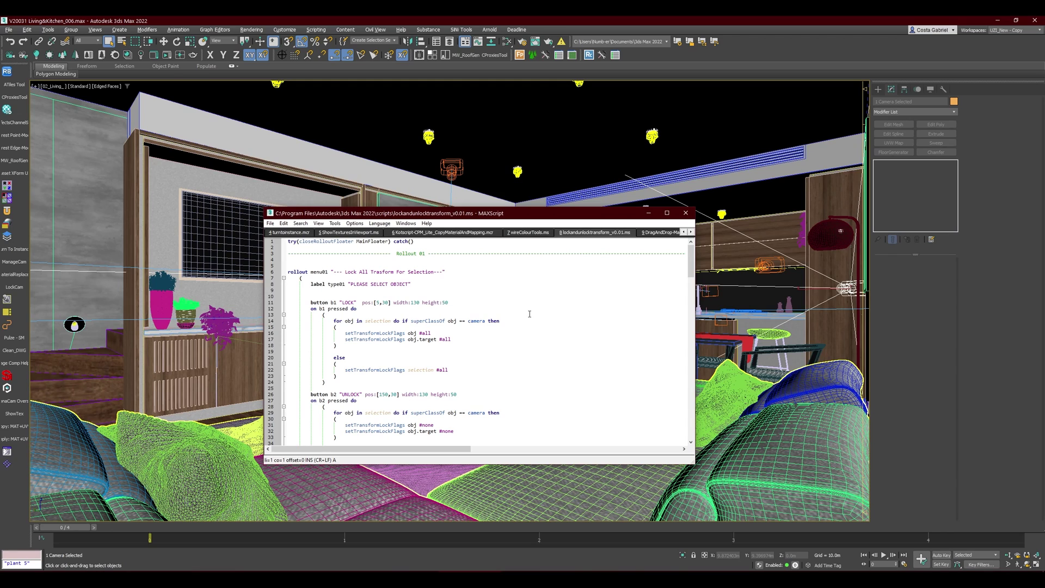
Step: Create a macro button on the custom toolbar from the script's entire code and close the MAXScript editor
drag(381, 217, 397, 172)
click(426, 315)
click(522, 301)
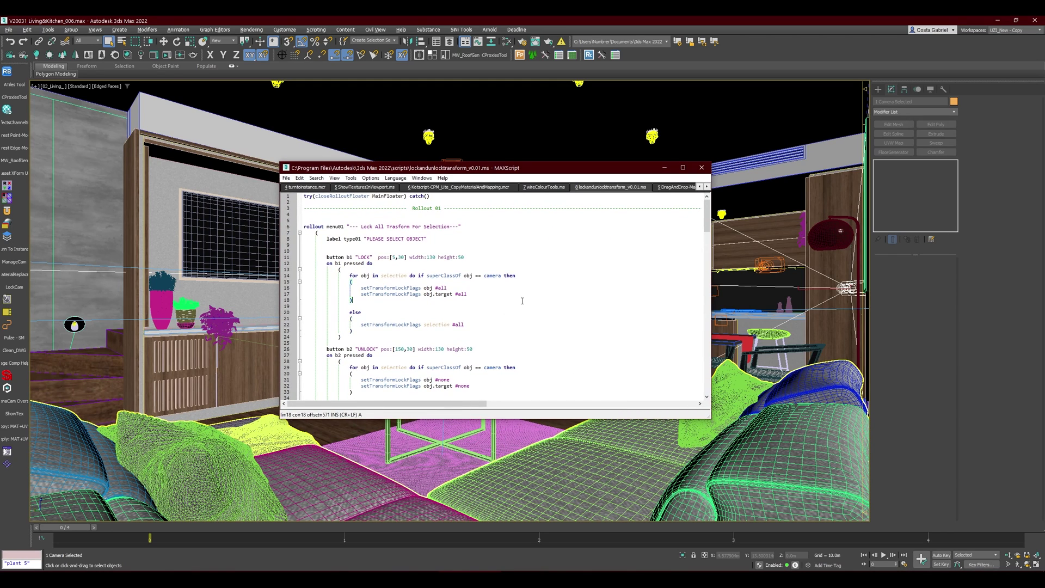
key(ctrl+a)
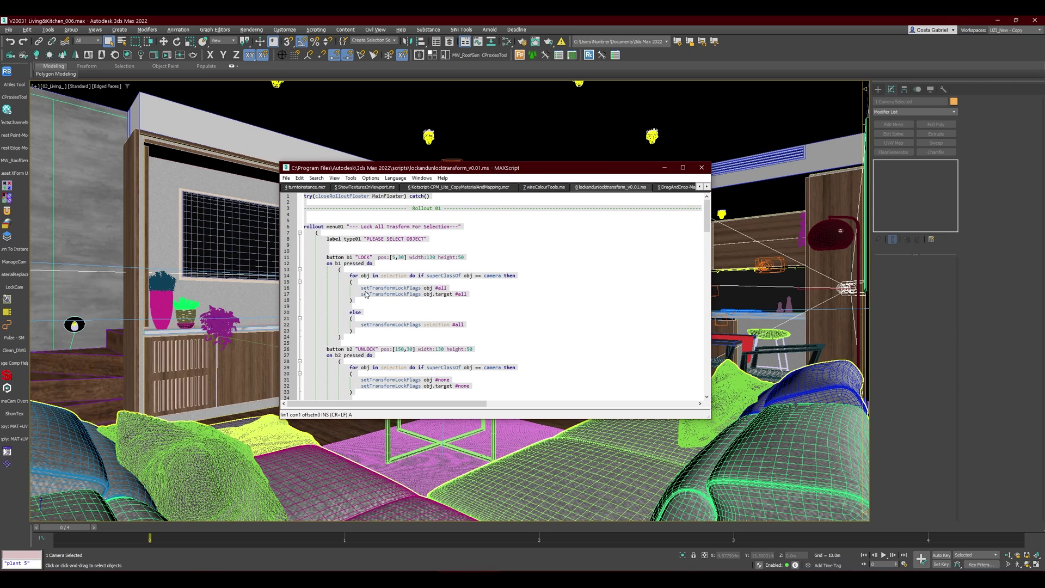
drag(18, 465, 18, 465)
click(701, 168)
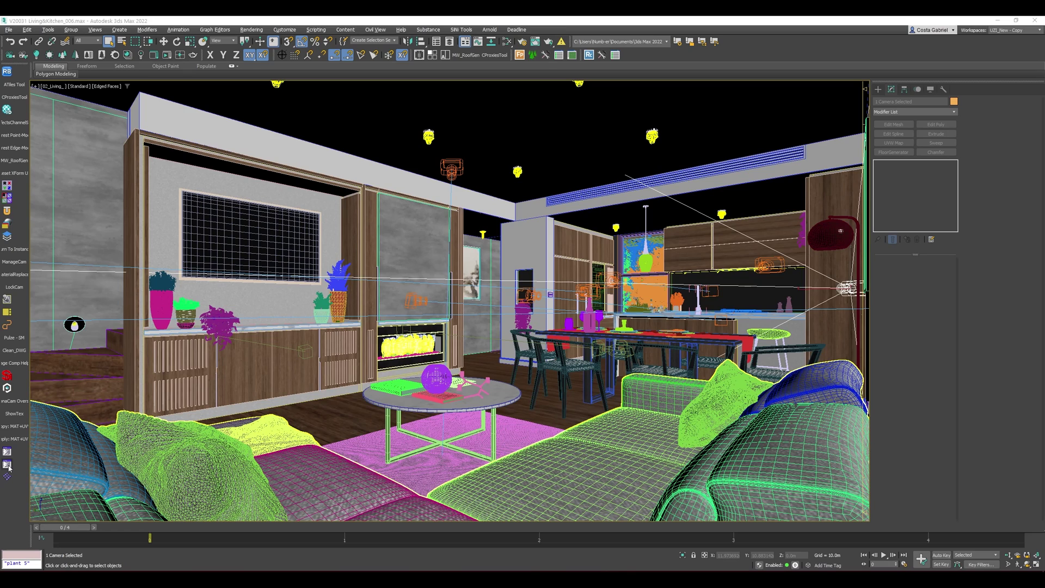
Step: Change the new macro button to a text button labelled LockCams and launch it
right_click(7, 465)
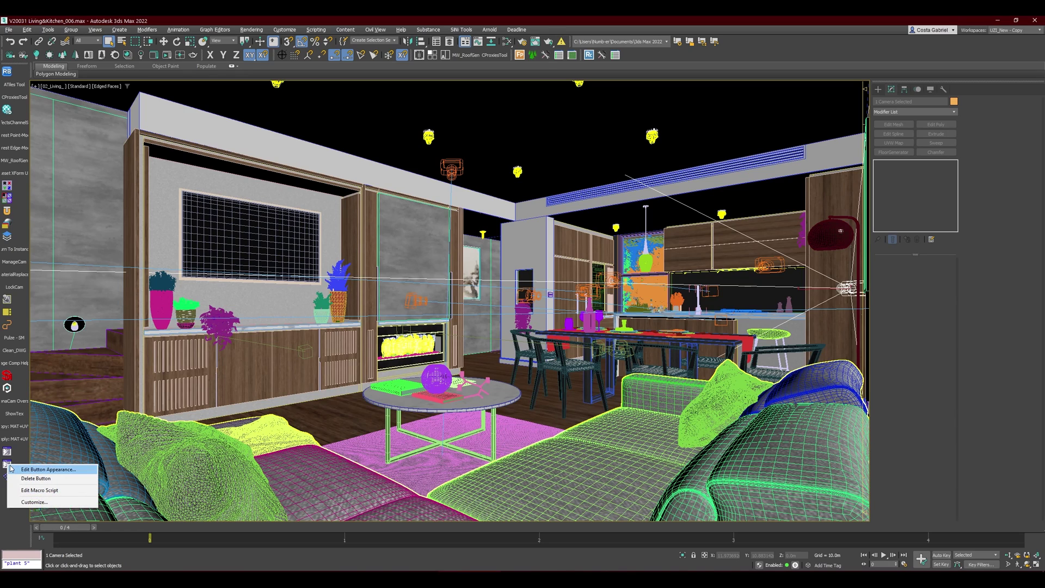
click(43, 470)
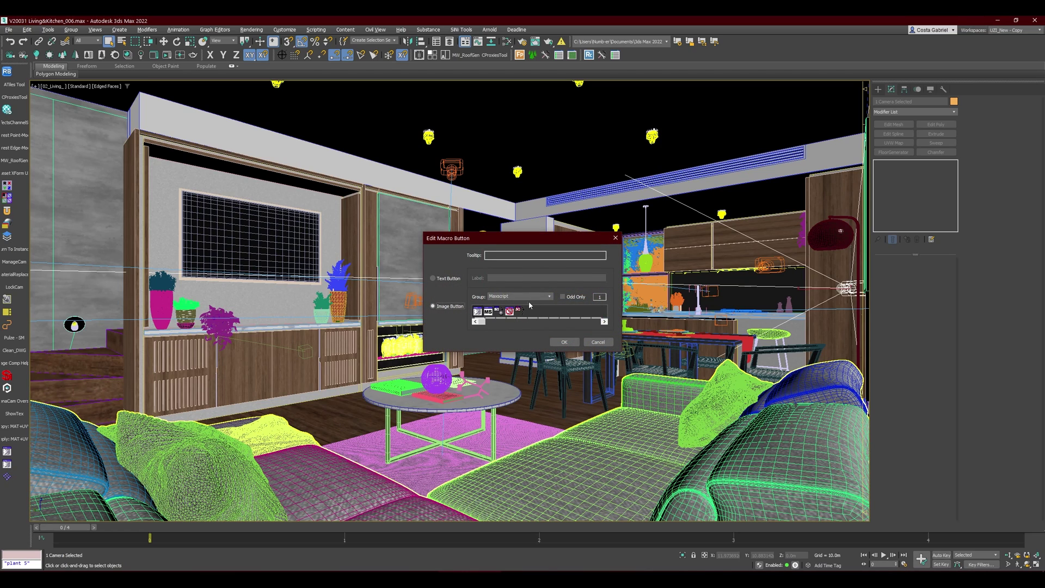
click(433, 278)
click(498, 281)
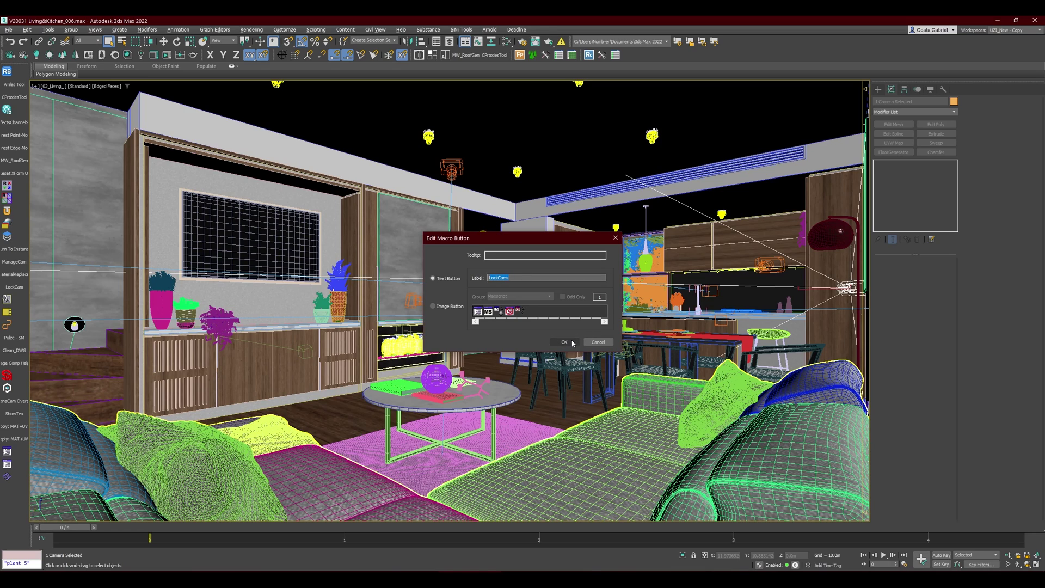
click(564, 342)
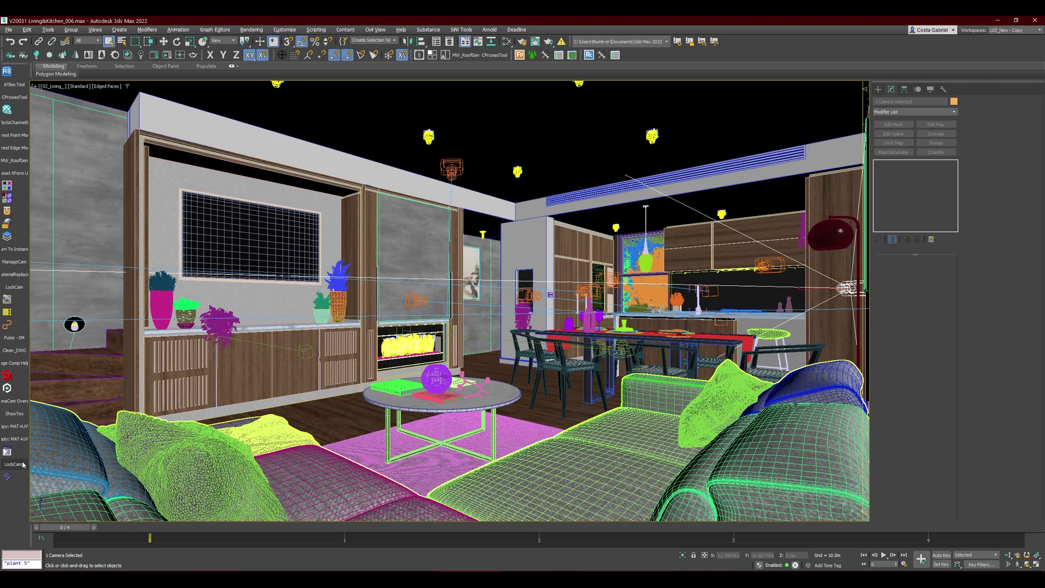
click(23, 464)
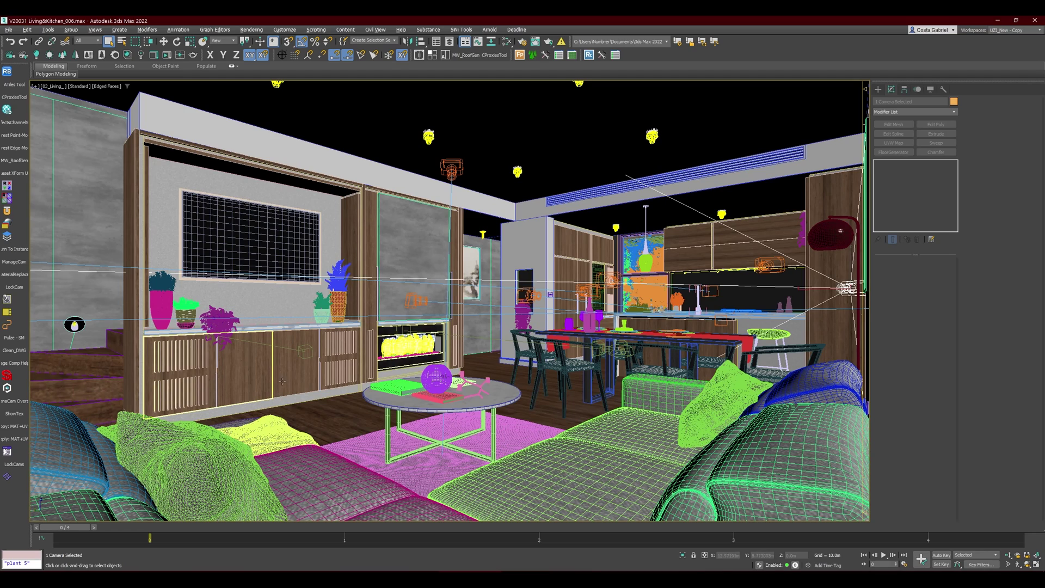
Step: Restrict the selection filter to Cameras, select every camera in the scene and open the Lock Transform tool
click(96, 42)
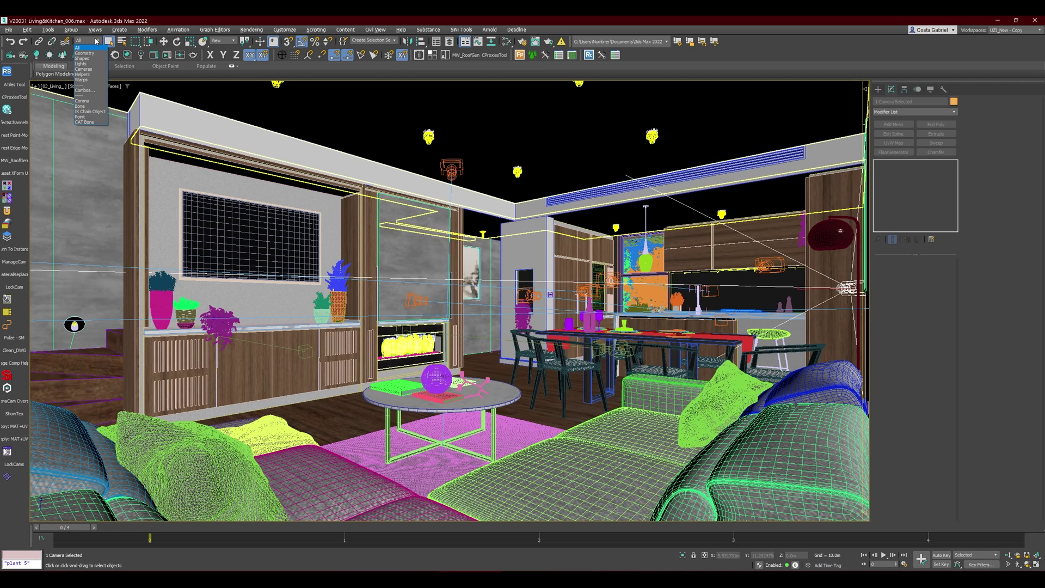
click(83, 69)
key(ctrl+a)
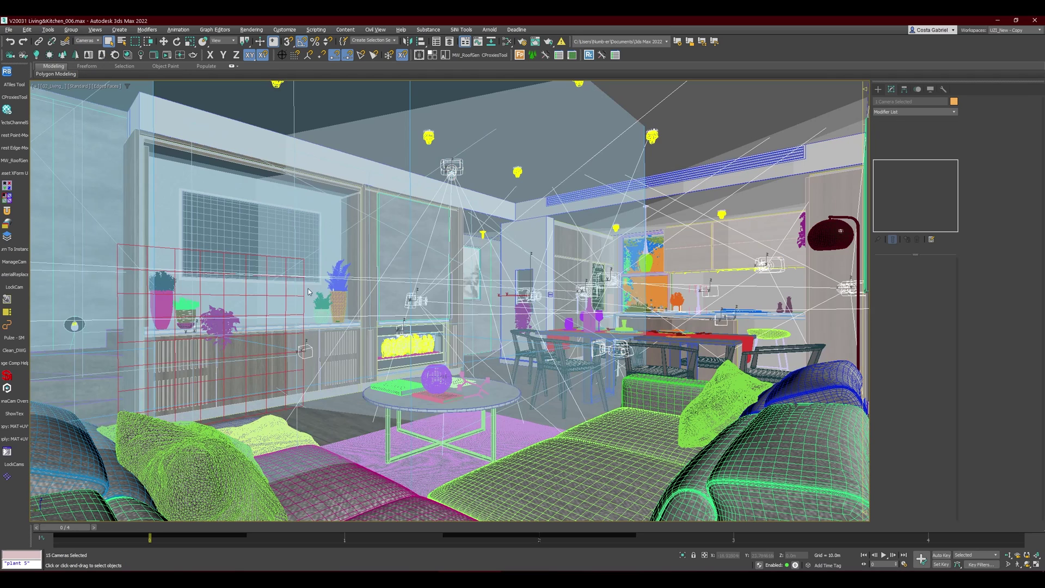
click(14, 464)
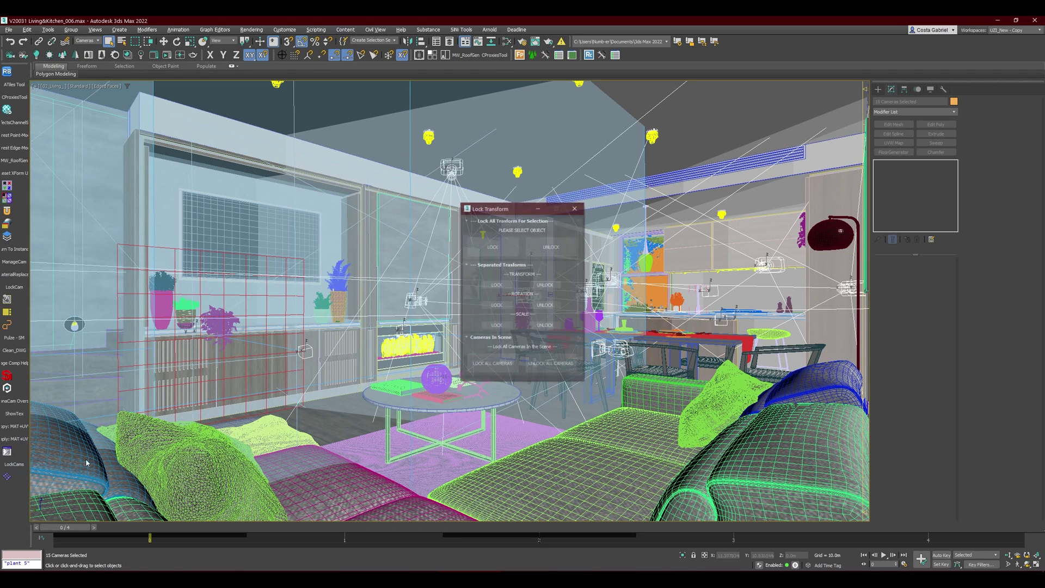
Step: Try to lock all transforms of the selected cameras with the selection lock
click(492, 246)
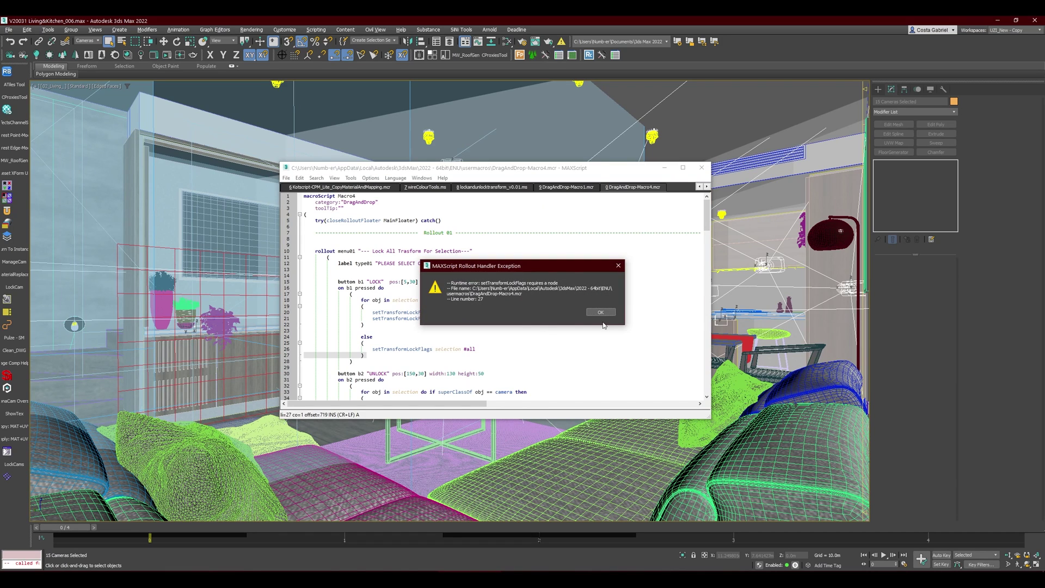
click(599, 312)
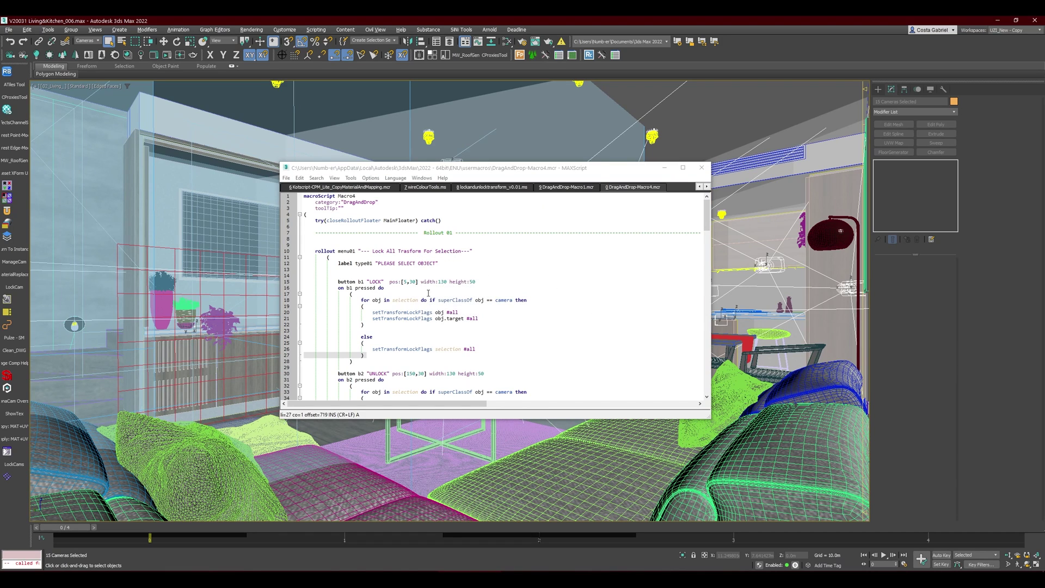
click(701, 167)
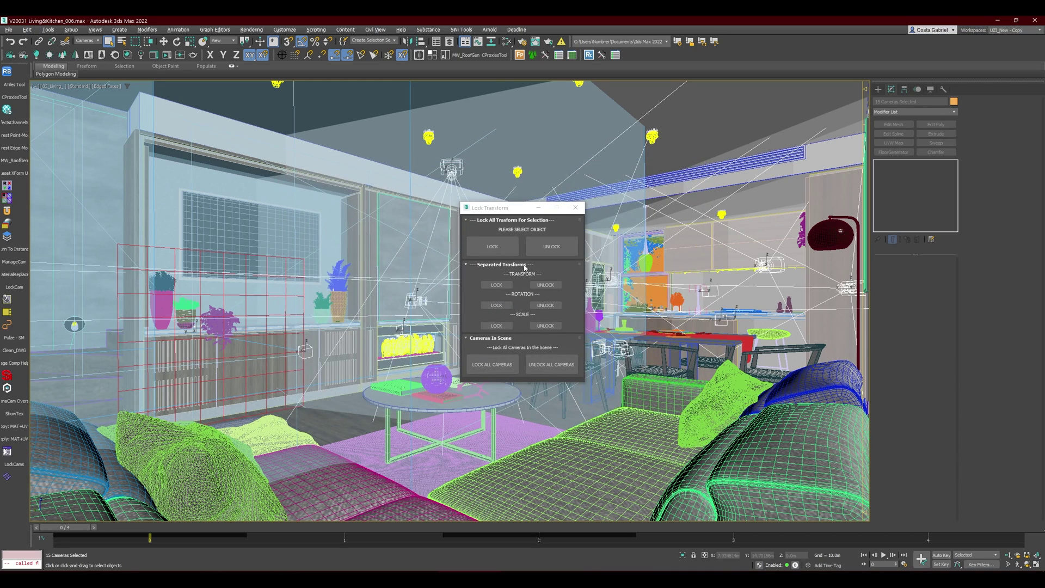
Step: Lock all cameras in the scene, close the Lock Transform tool and clear the selection
click(503, 368)
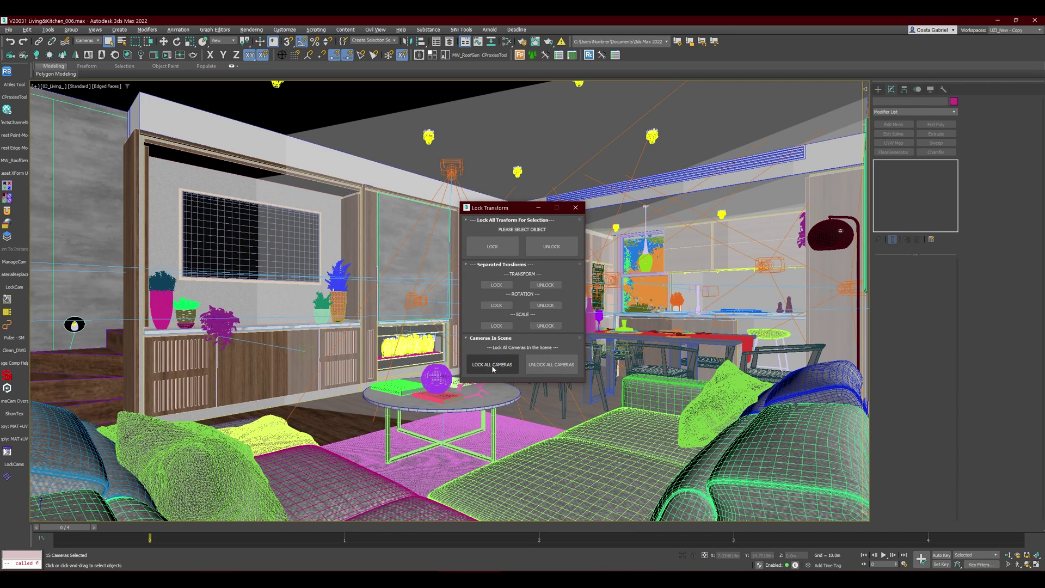
click(575, 208)
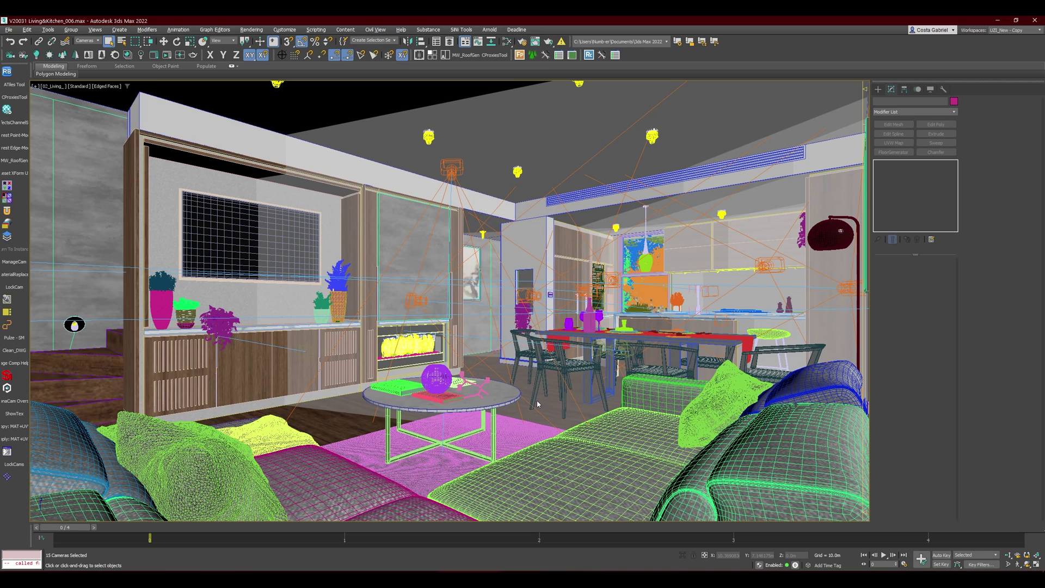
click(501, 176)
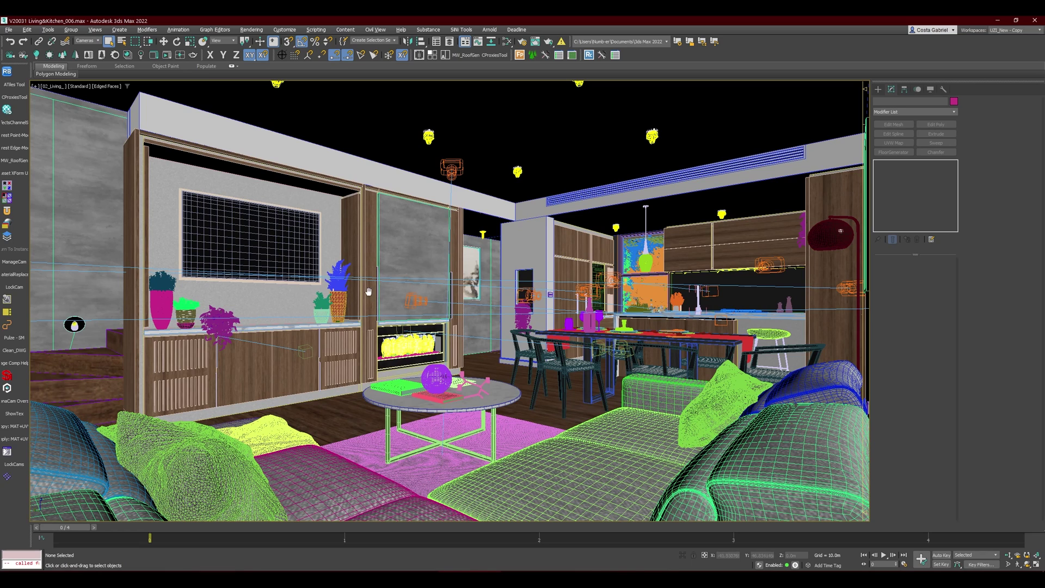
Step: Select the Dining_001 camera above the fireplace, activate the Move tool and clear the selection
click(414, 301)
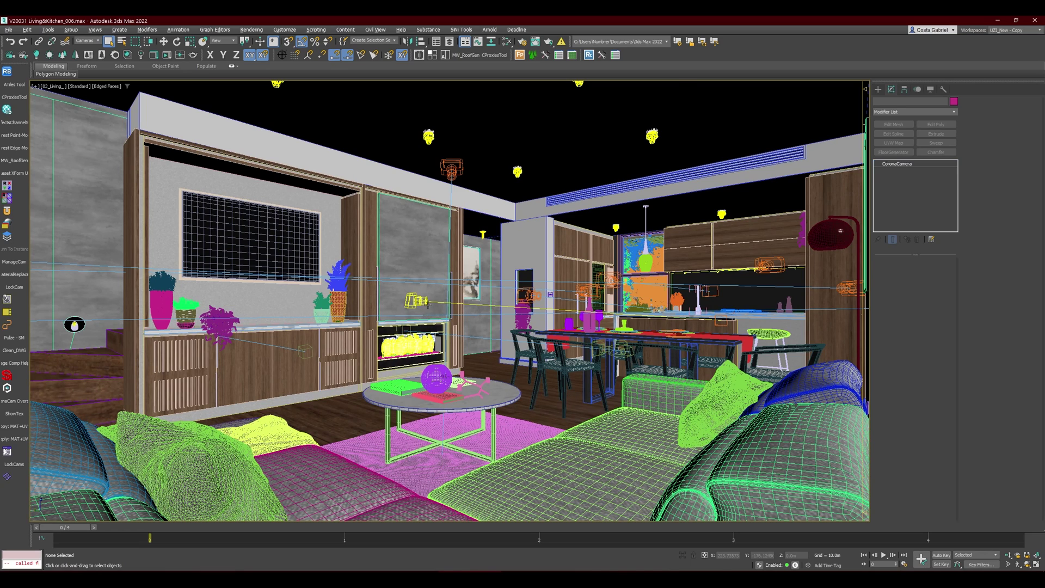
key(w)
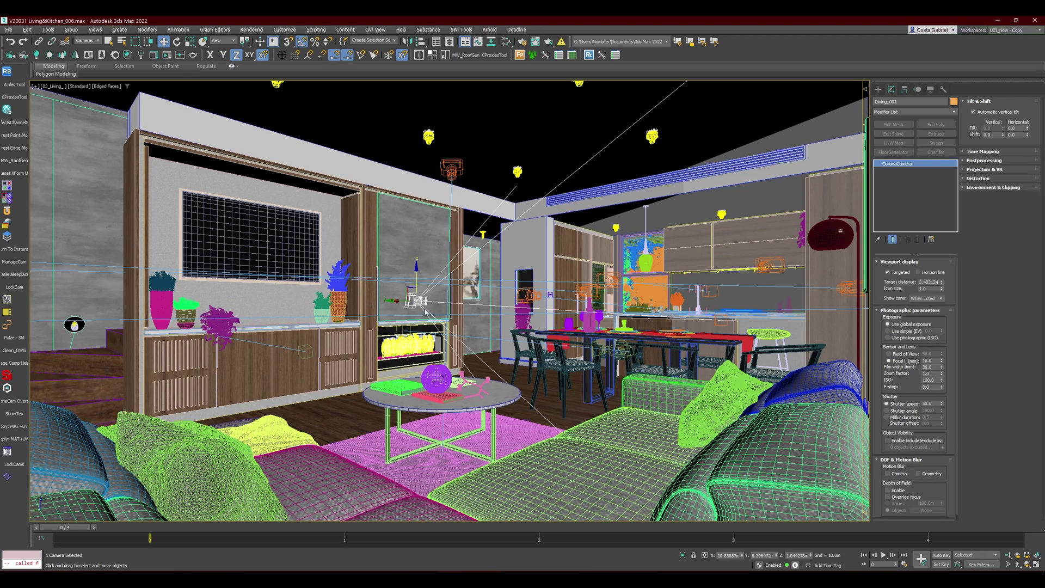
key(ctrl+d)
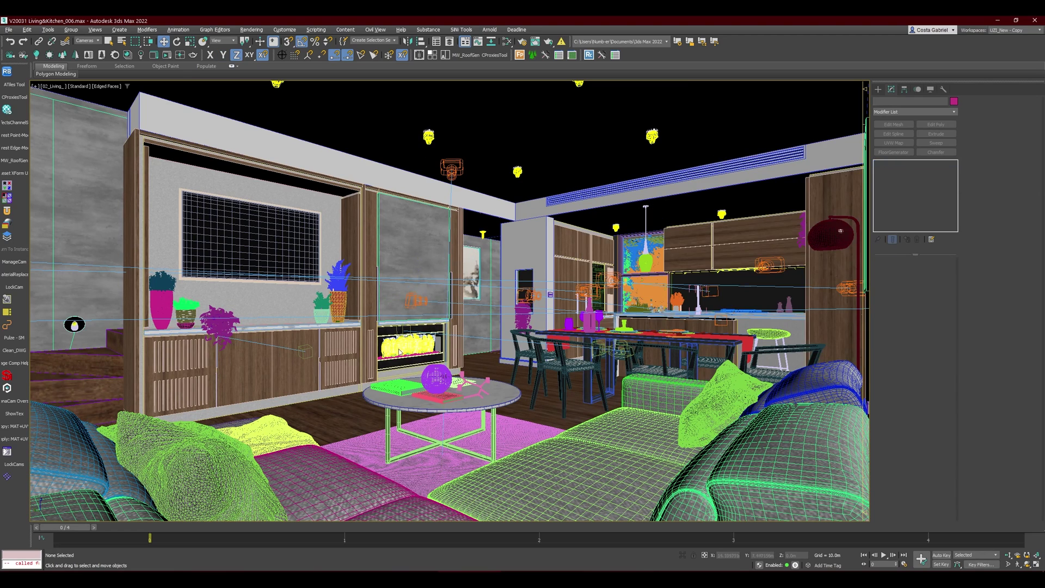
Step: Unlock all transforms of the Dining_001 camera with LockCams and move the camera upward
click(417, 299)
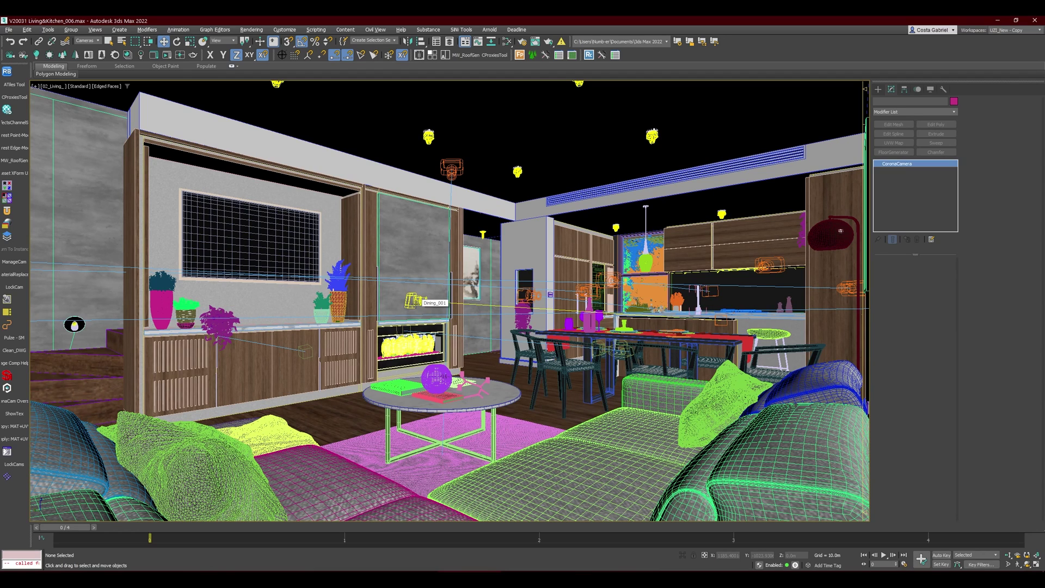
click(416, 300)
click(14, 467)
click(551, 246)
drag(501, 208, 562, 331)
drag(416, 268, 401, 224)
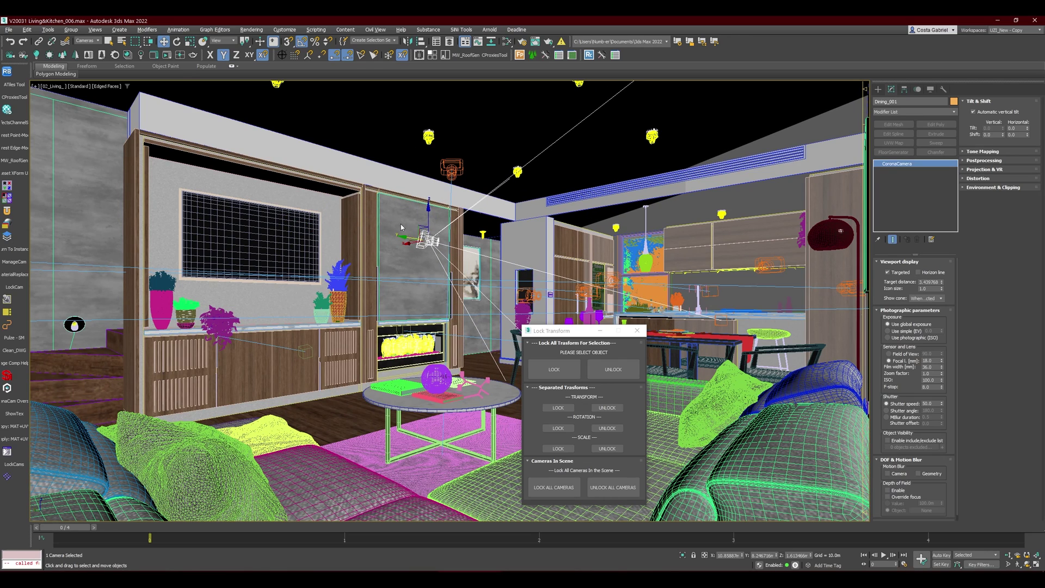
Step: Lock all transforms of the Dining_001 camera again and close the Lock Transform tool
click(549, 367)
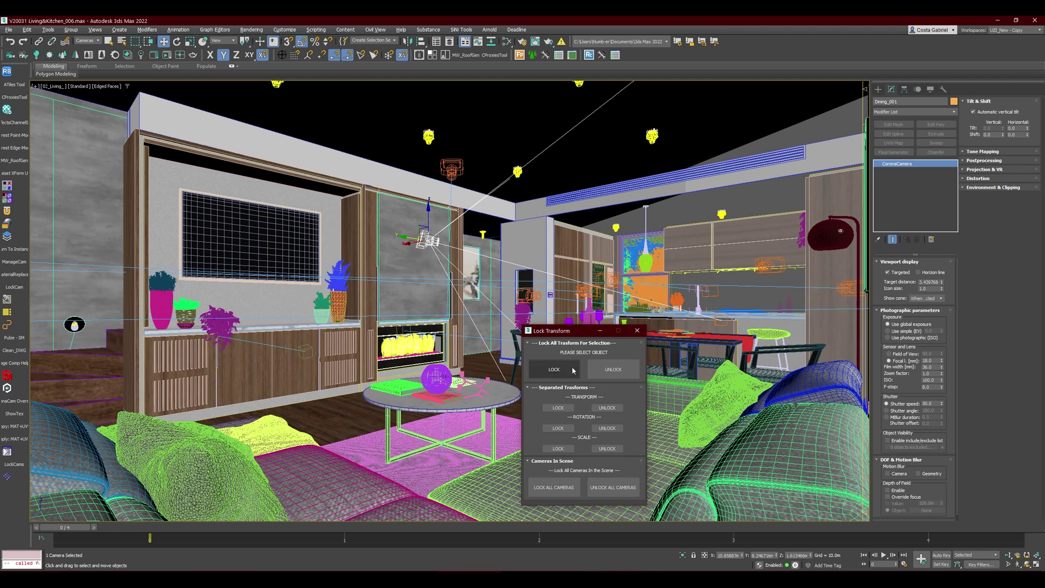
click(635, 336)
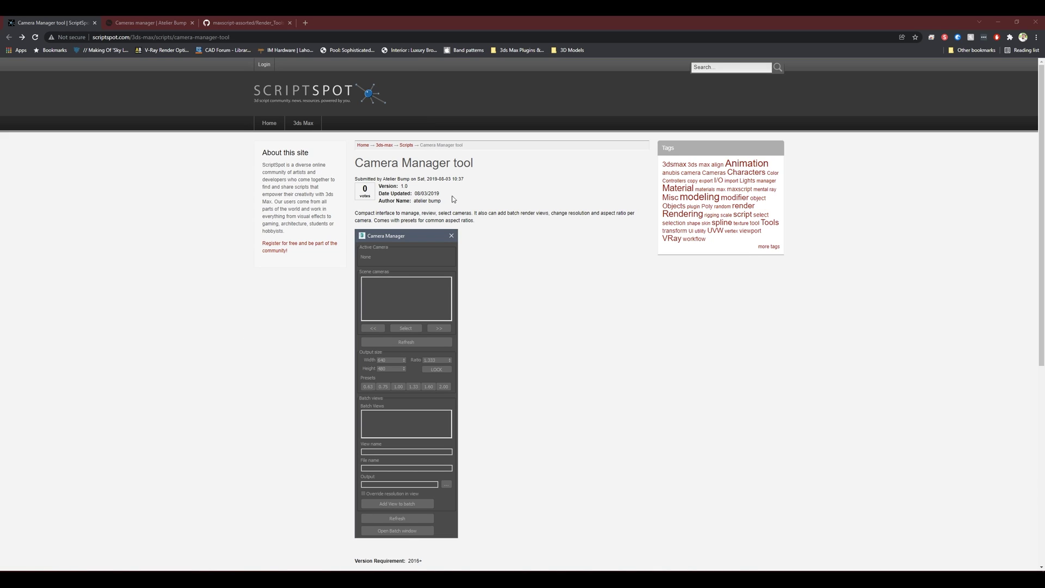
Step: In the web browser, open the Camera Manager tool's download page from its ScriptSpot listing
scroll(472, 196, down, 5)
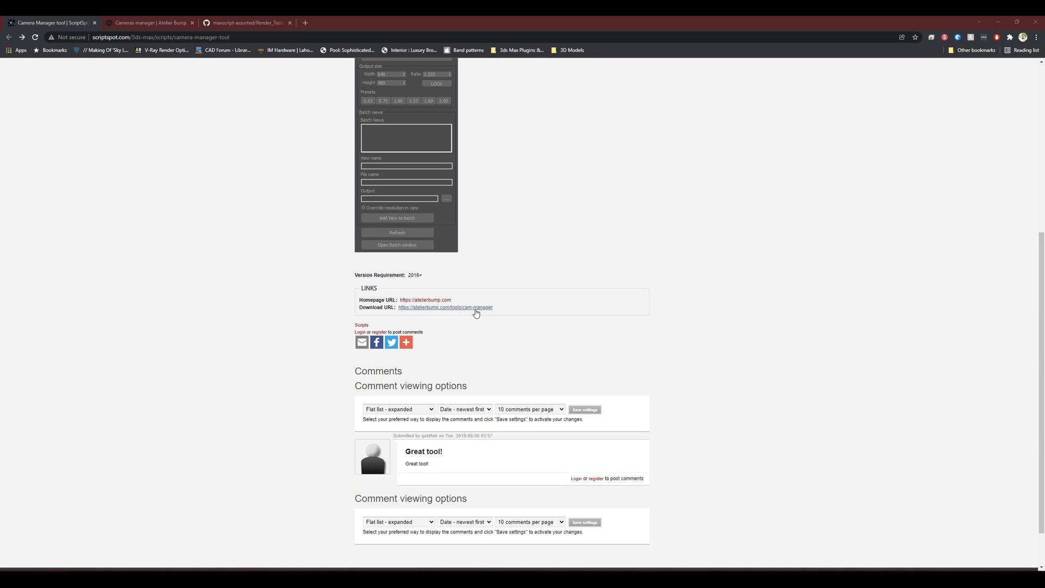
click(423, 314)
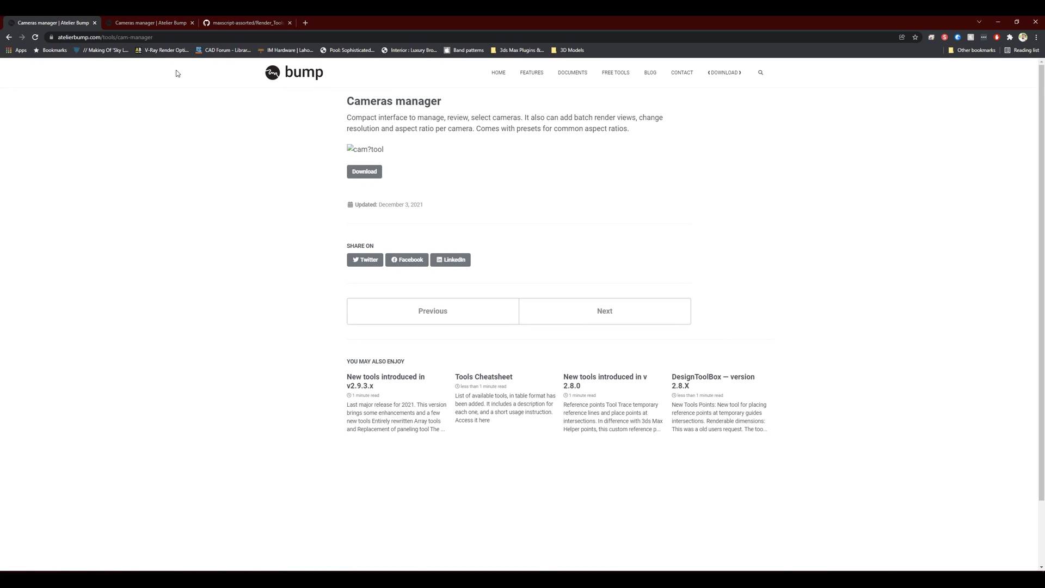
Step: Download the Render_Tools archive for Camera Manager, dismiss the extra archive window and select HAG_render_tools.mcr inside it
click(364, 172)
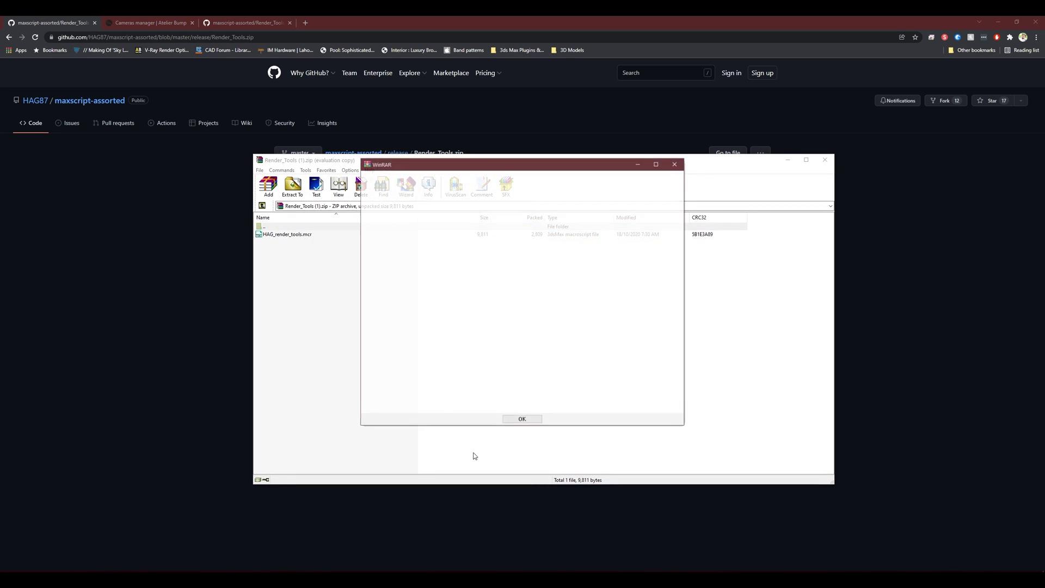
click(676, 163)
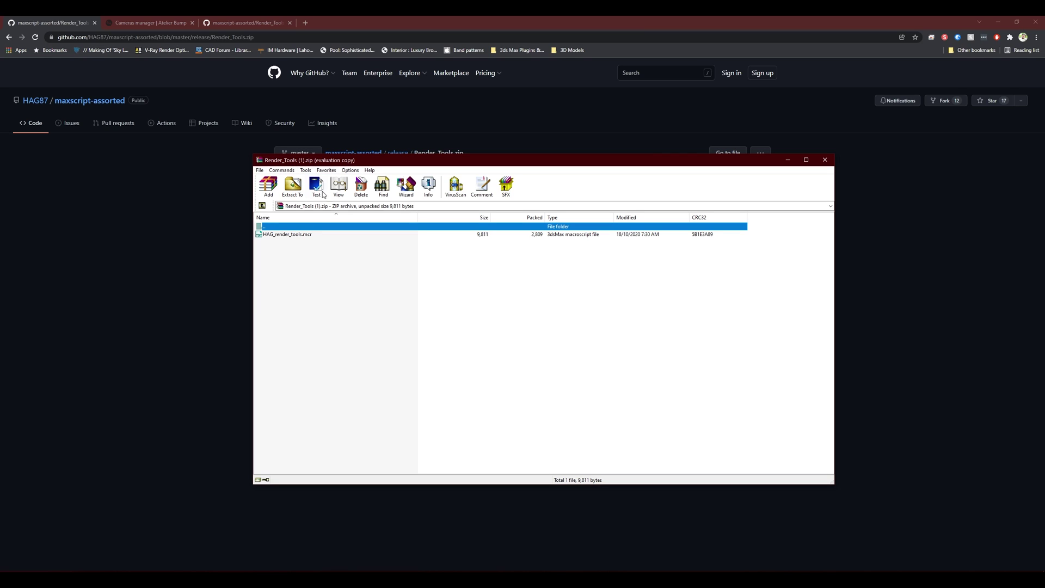
click(284, 235)
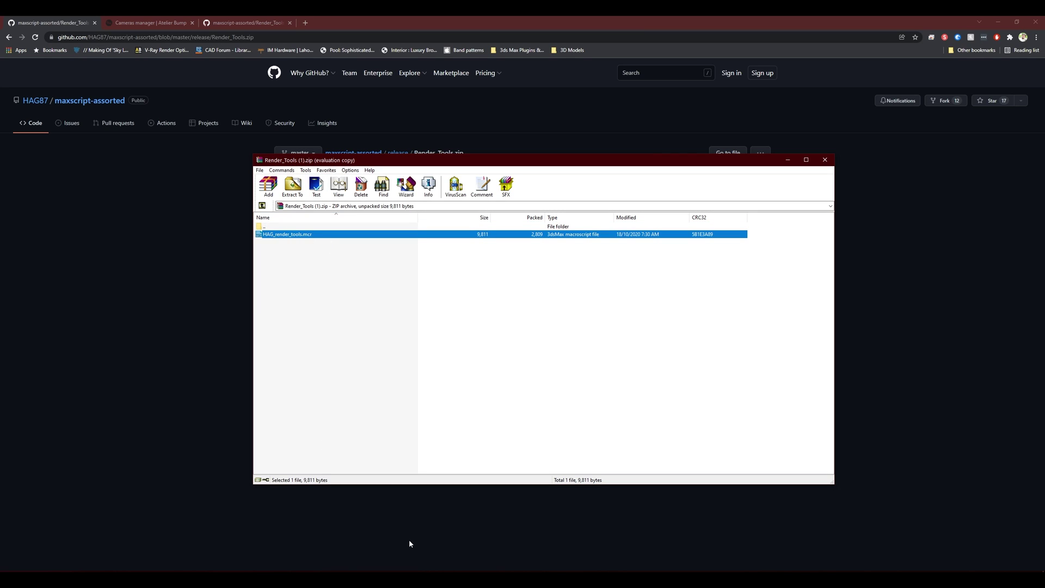
Step: Switch to 3ds Max, pick HAG_render_tools in the script-opening dialog and dismiss the dialog without loading it
click(413, 571)
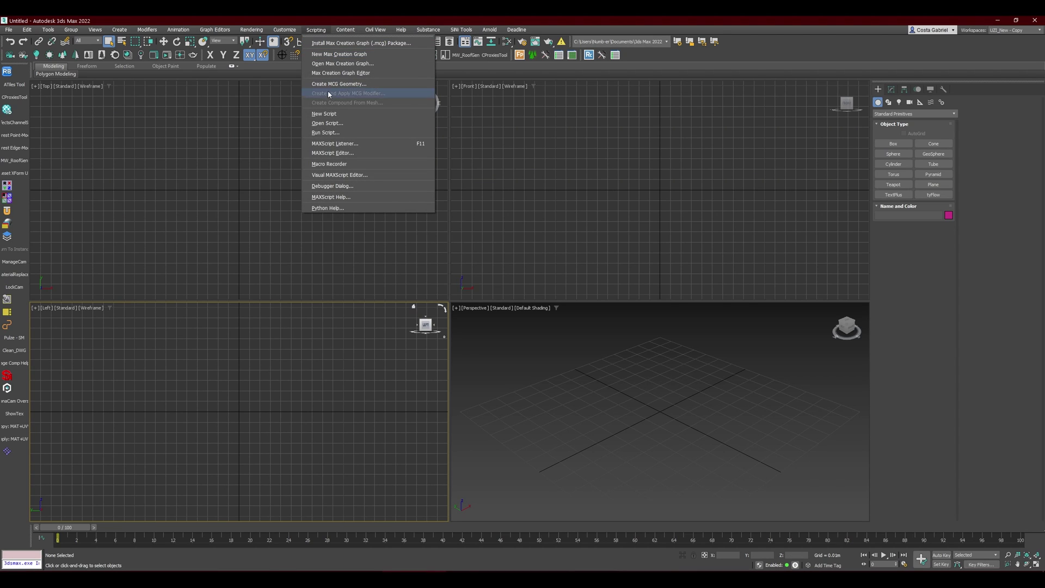
click(327, 123)
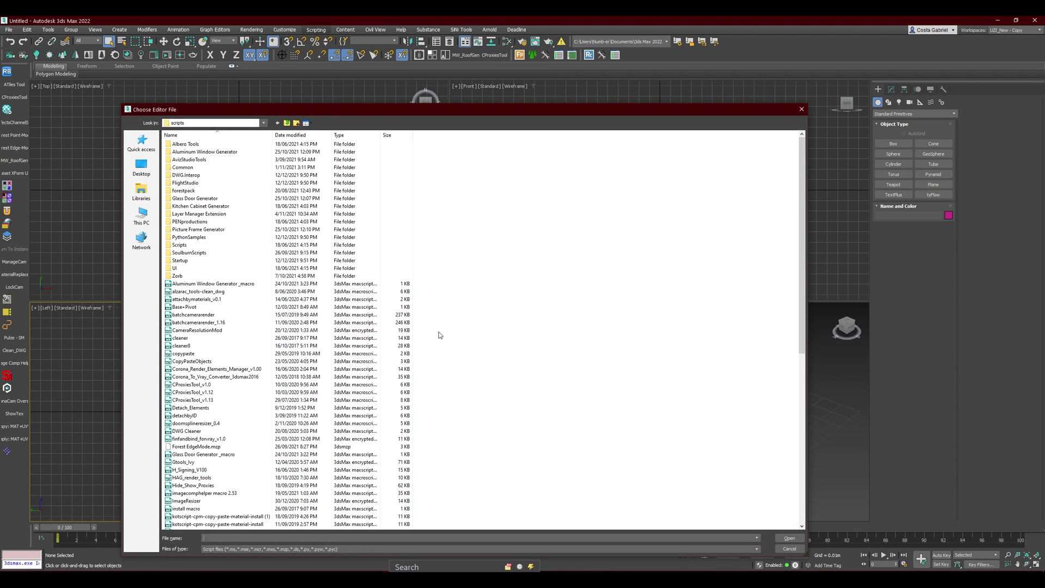
click(191, 477)
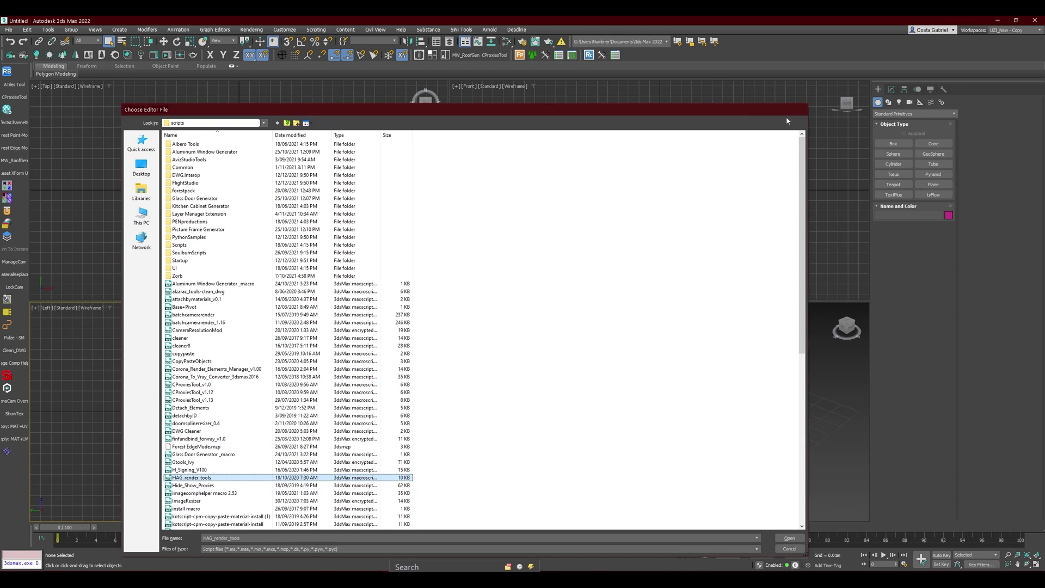
click(801, 109)
Step: Locate the Manage Cameras action under the HAG tools category in the toolbar customization, then close the dialog
click(285, 30)
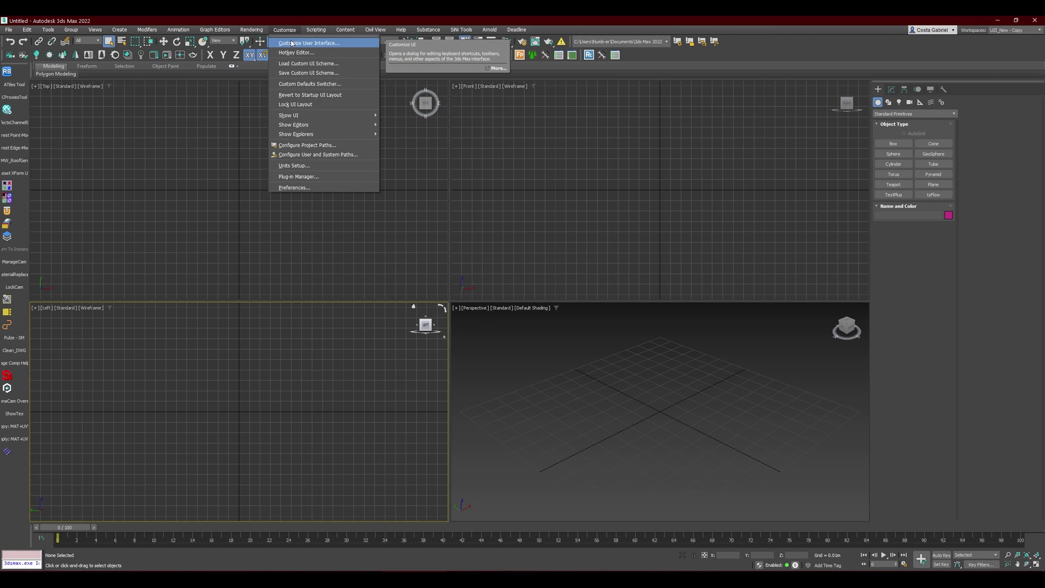
click(395, 159)
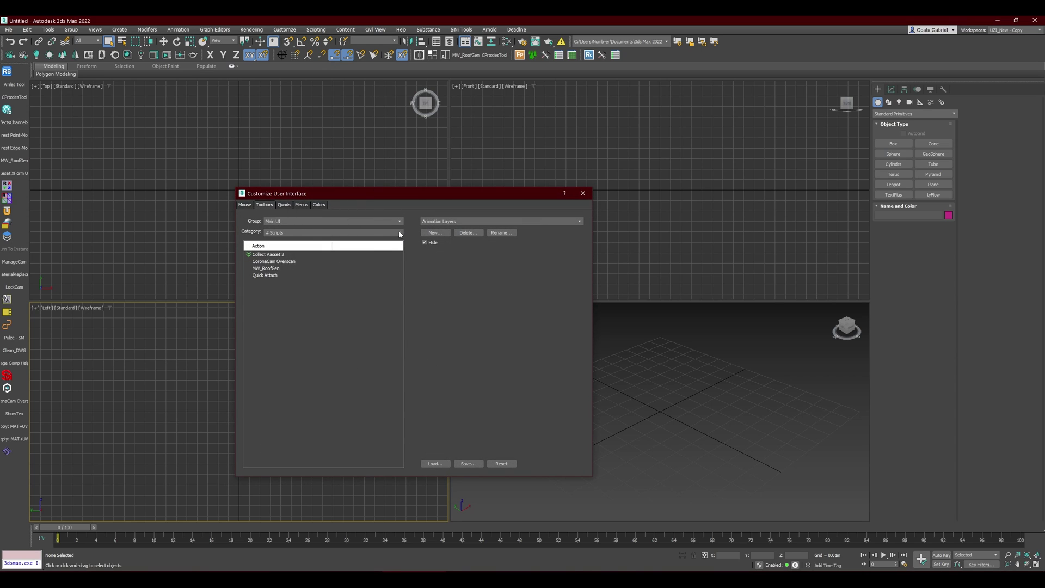
click(400, 234)
scroll(401, 275, down, 5)
scroll(401, 279, down, 1)
click(275, 348)
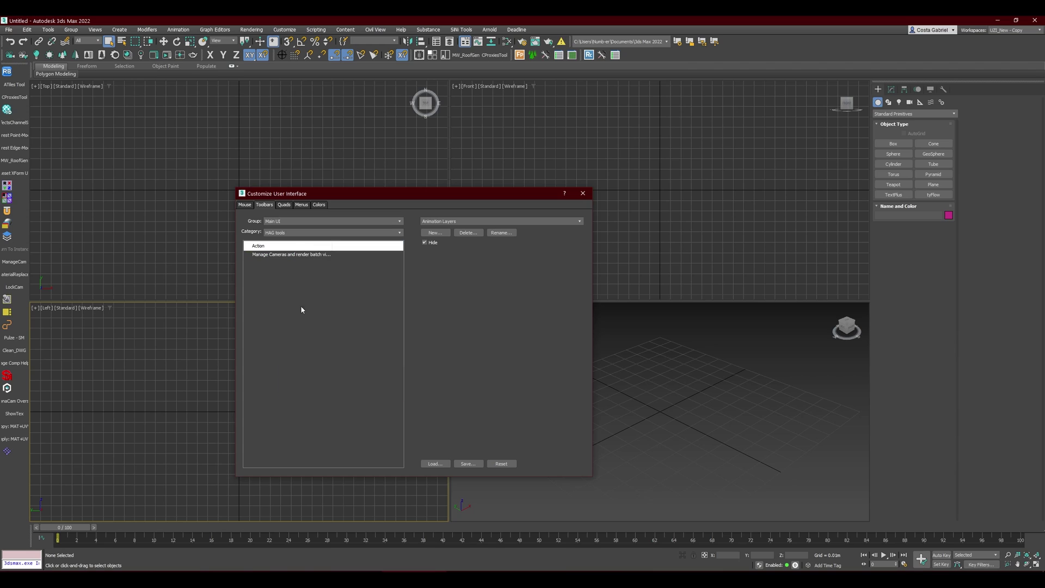
click(288, 254)
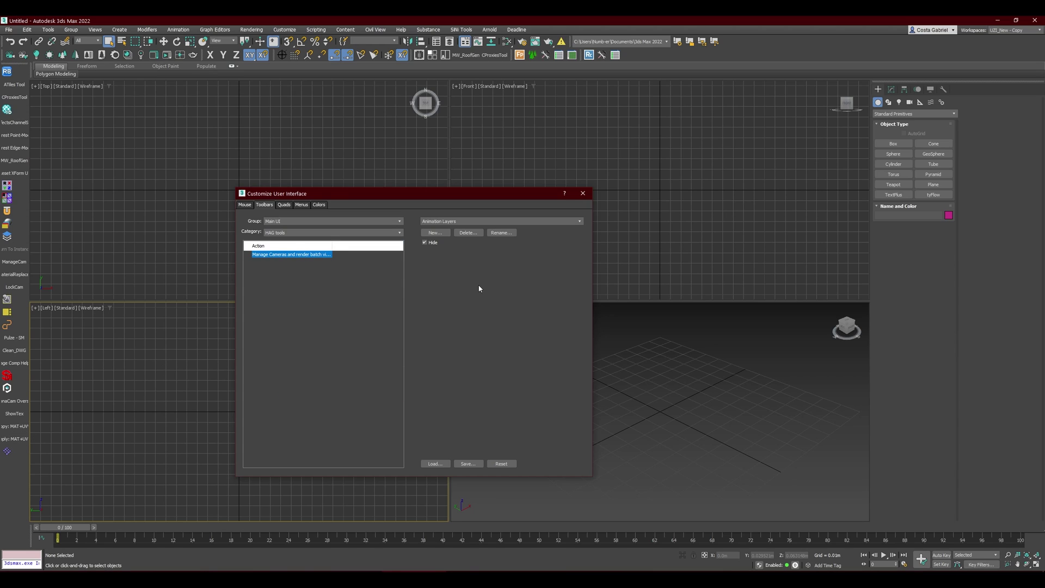
click(583, 194)
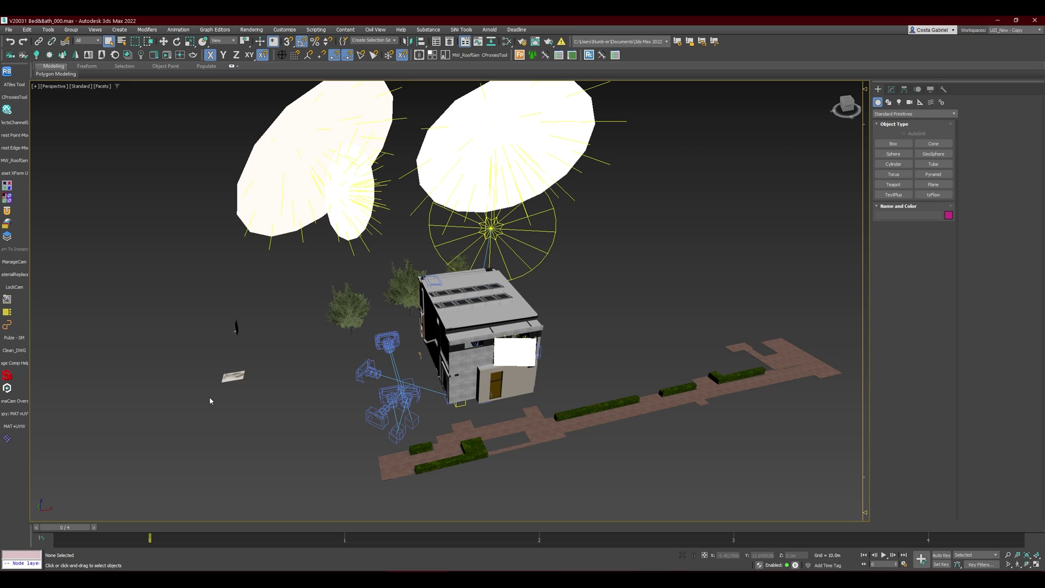
Step: View the scene through the Bedroom_001 camera, then return to a zoomed-out perspective view of the whole building
key(c)
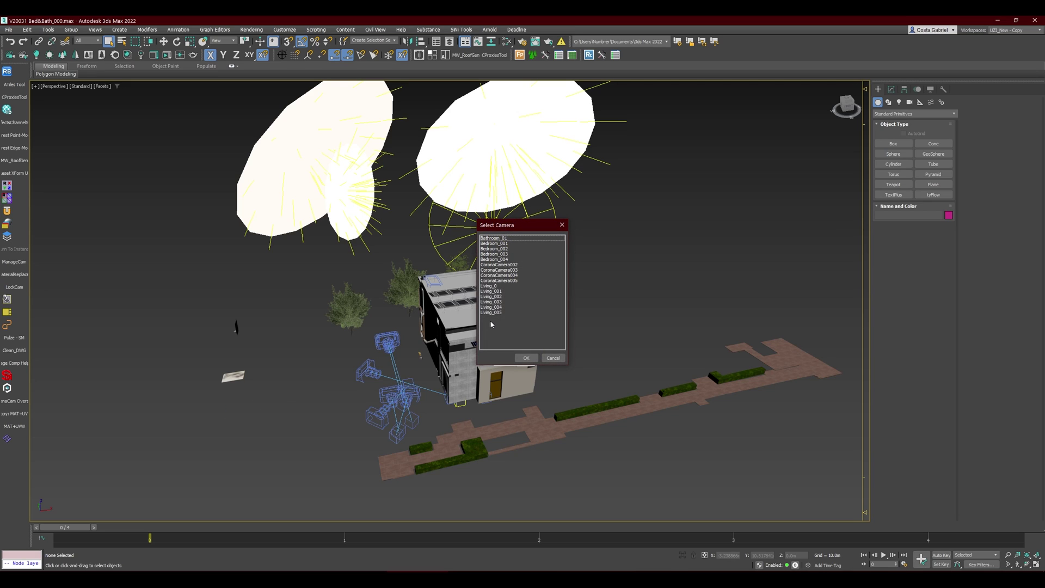
double_click(511, 244)
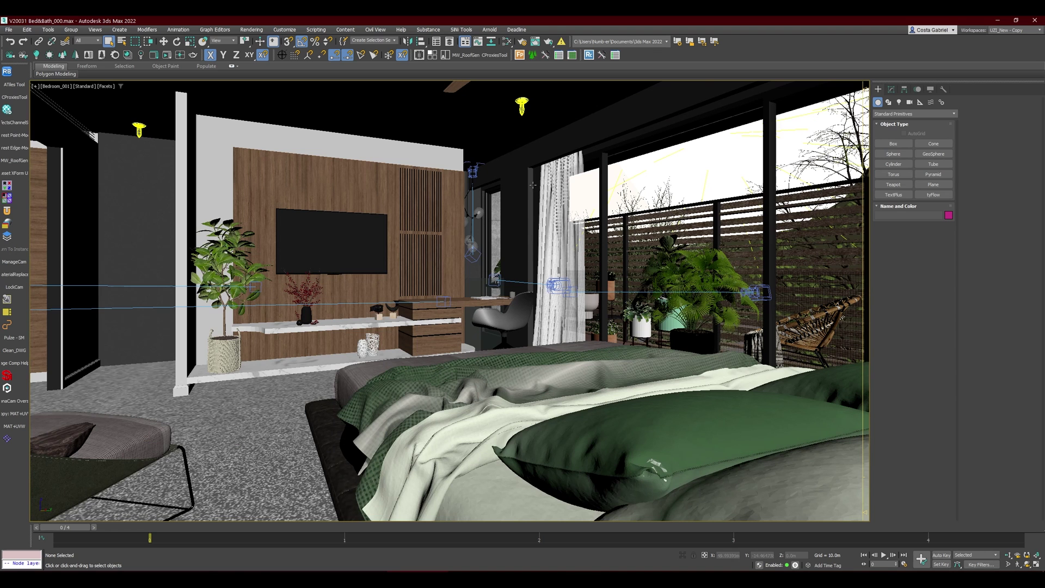
key(p)
scroll(534, 388, down, 15)
scroll(492, 414, up, 3)
scroll(492, 413, up, 4)
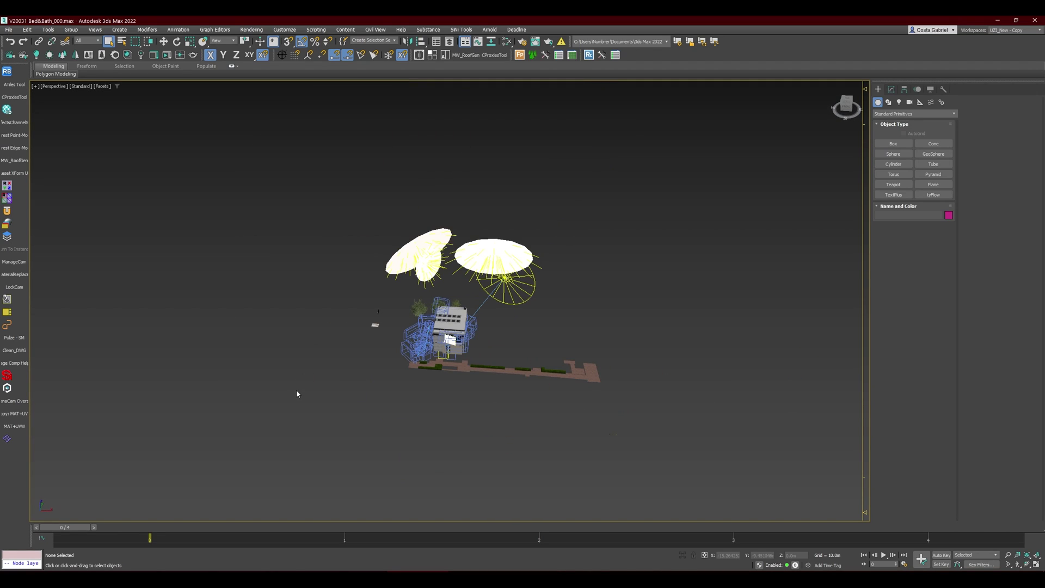
Step: Launch the Camera Manager script, make Bedroom_001 the active camera view and show the safe frame
click(18, 262)
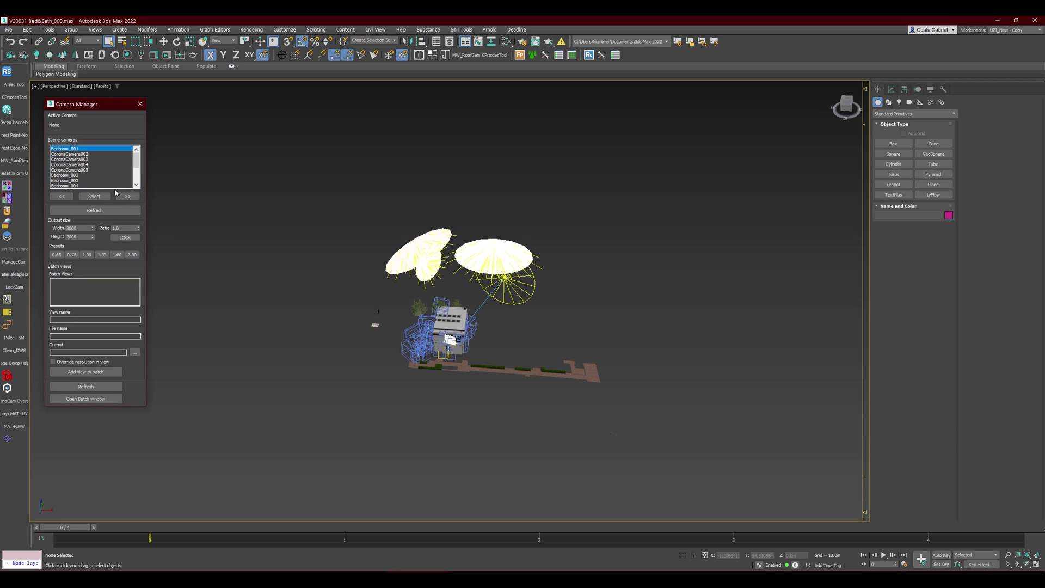
mouse_move(134, 168)
mouse_down()
mouse_move(137, 183)
mouse_move(135, 167)
mouse_up()
double_click(98, 150)
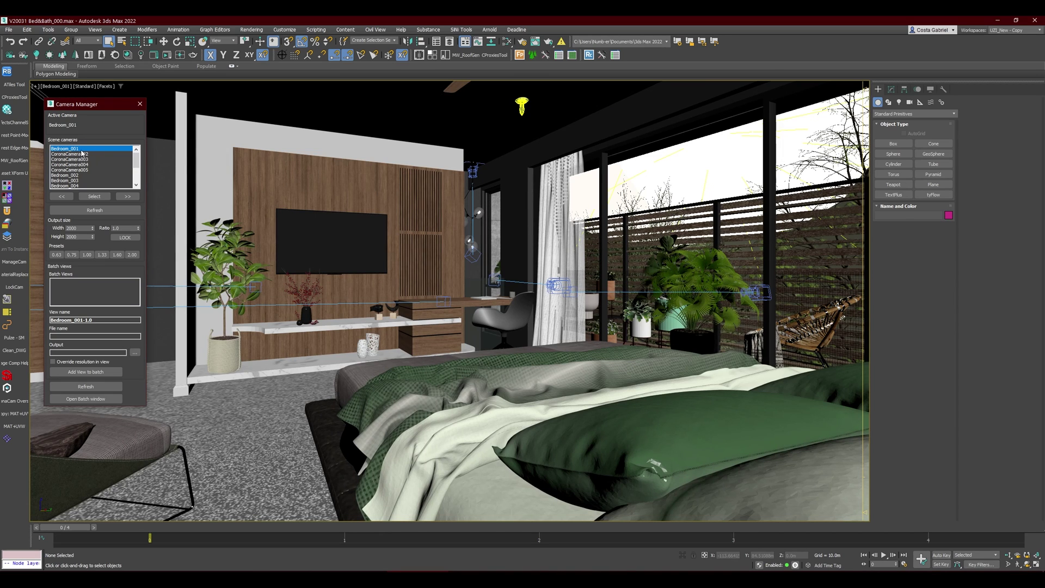
key(shift+f)
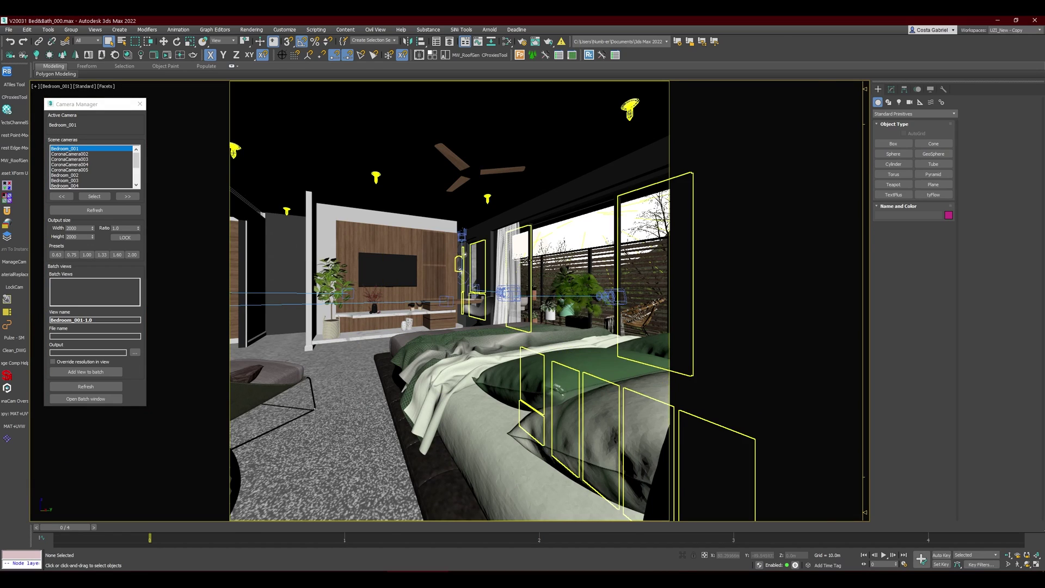
Step: Step forward through the scene cameras in Camera Manager from Bedroom_001 to Living_005, previewing each view
click(126, 197)
click(126, 197)
click(127, 197)
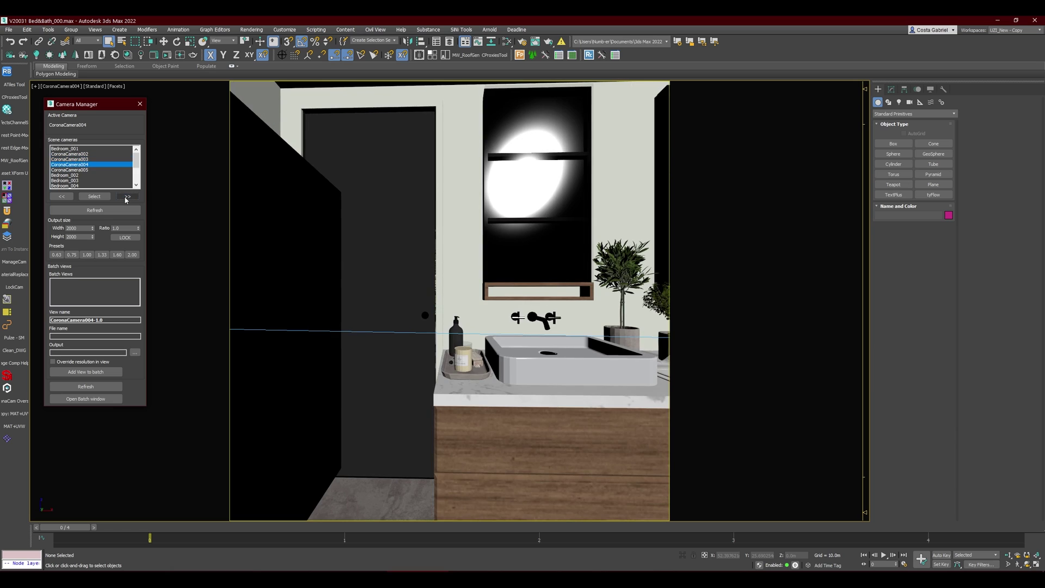
click(126, 197)
click(126, 197)
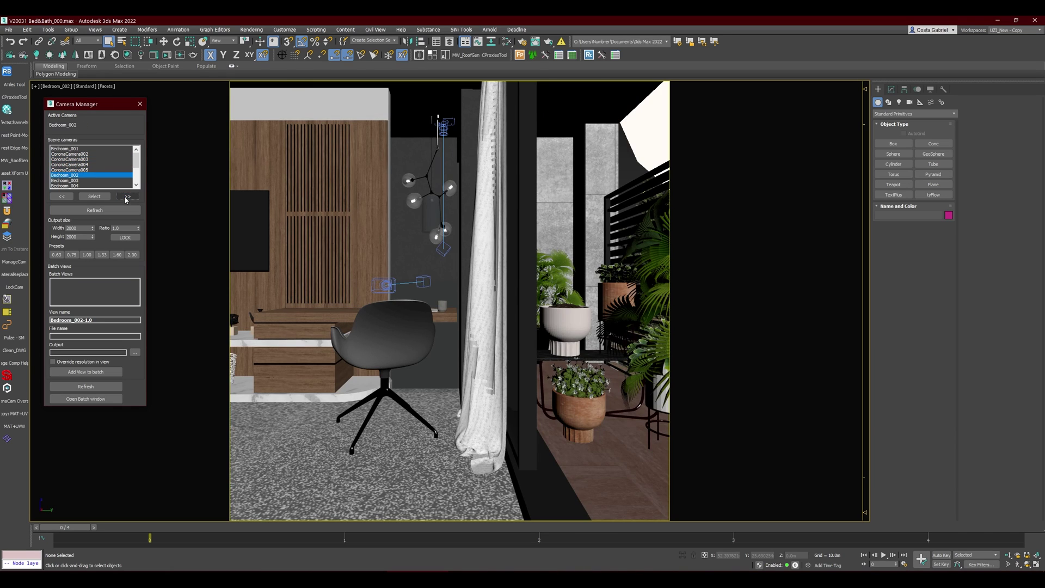
click(126, 197)
click(127, 197)
click(126, 197)
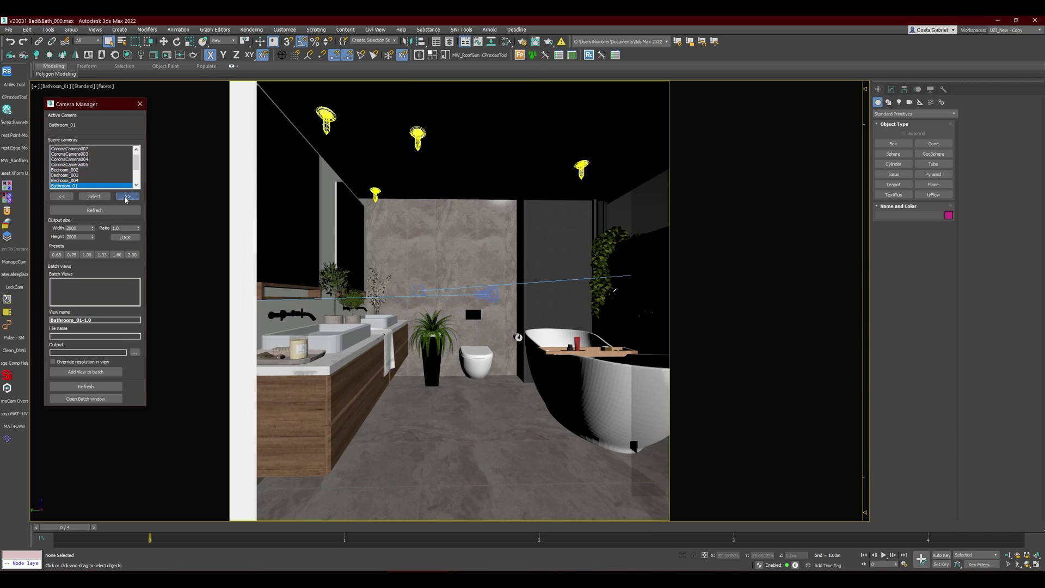
click(126, 197)
click(127, 197)
click(126, 197)
click(127, 197)
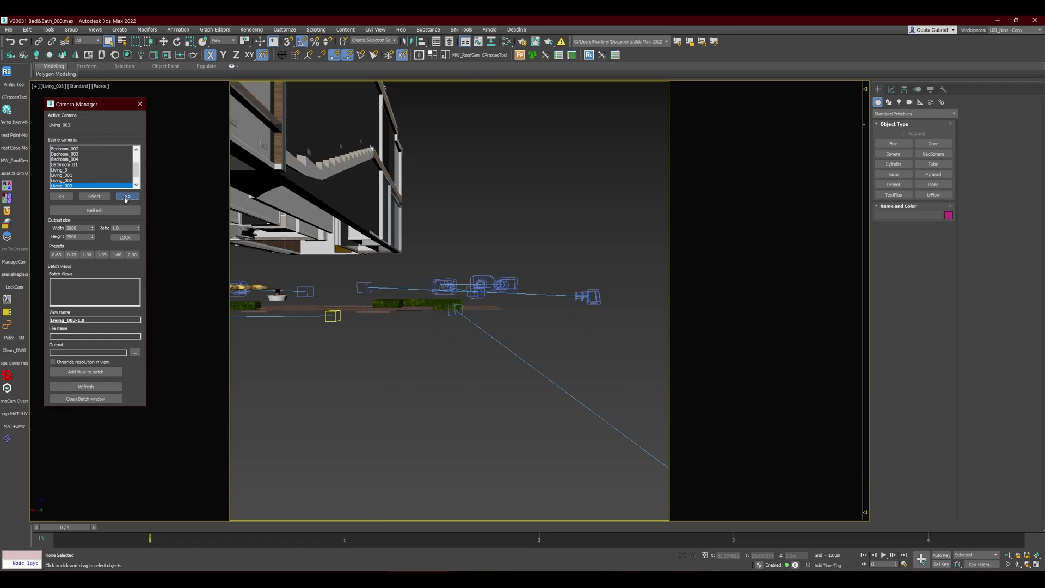
click(126, 197)
click(126, 197)
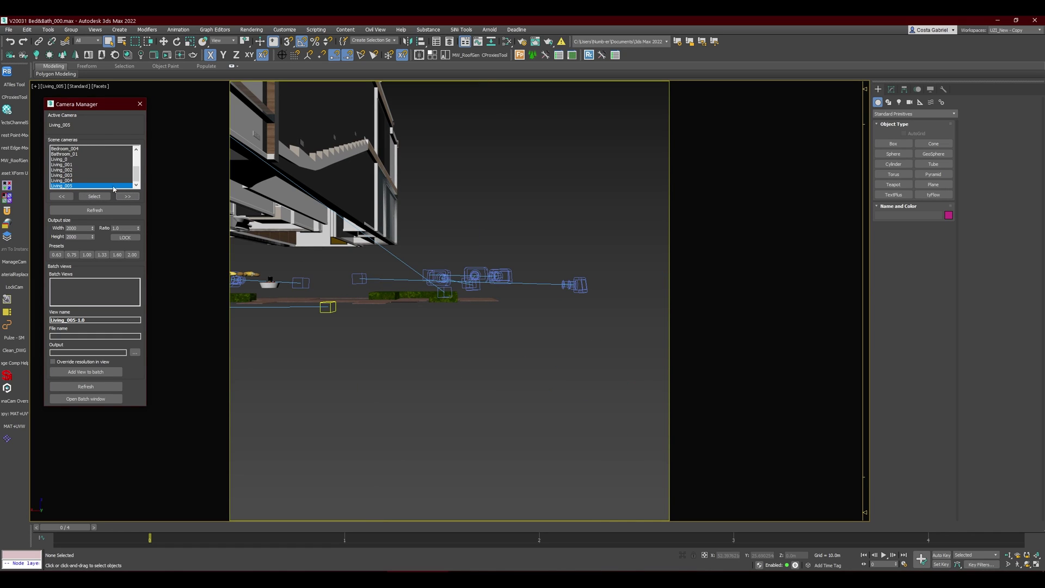
Step: Activate the Living_001 camera in Camera Manager and apply the 2.00 output ratio preset, followed by the 0.63 preset
click(89, 165)
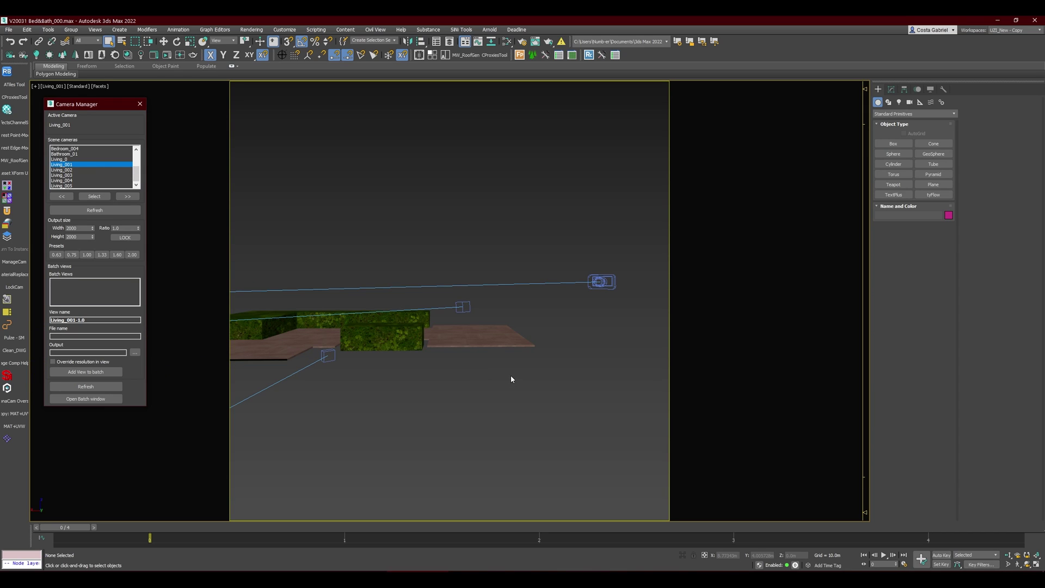
click(132, 254)
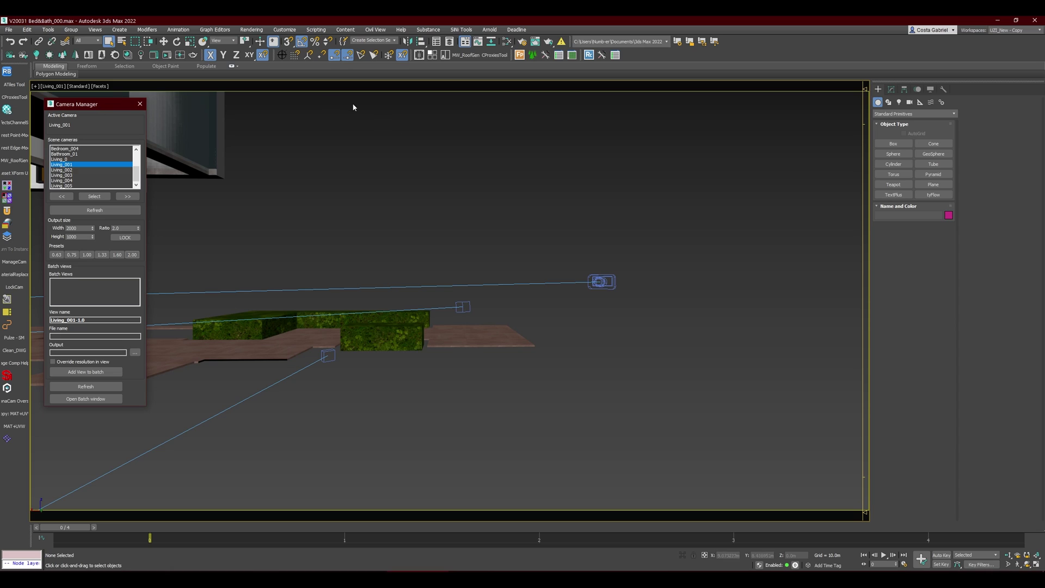
click(56, 255)
click(64, 164)
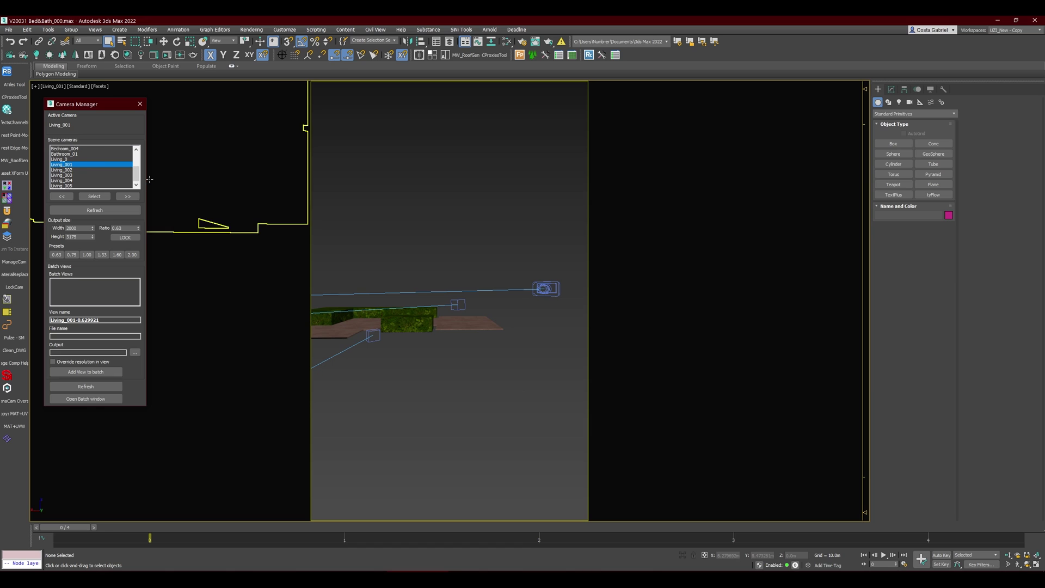
drag(137, 174, 136, 157)
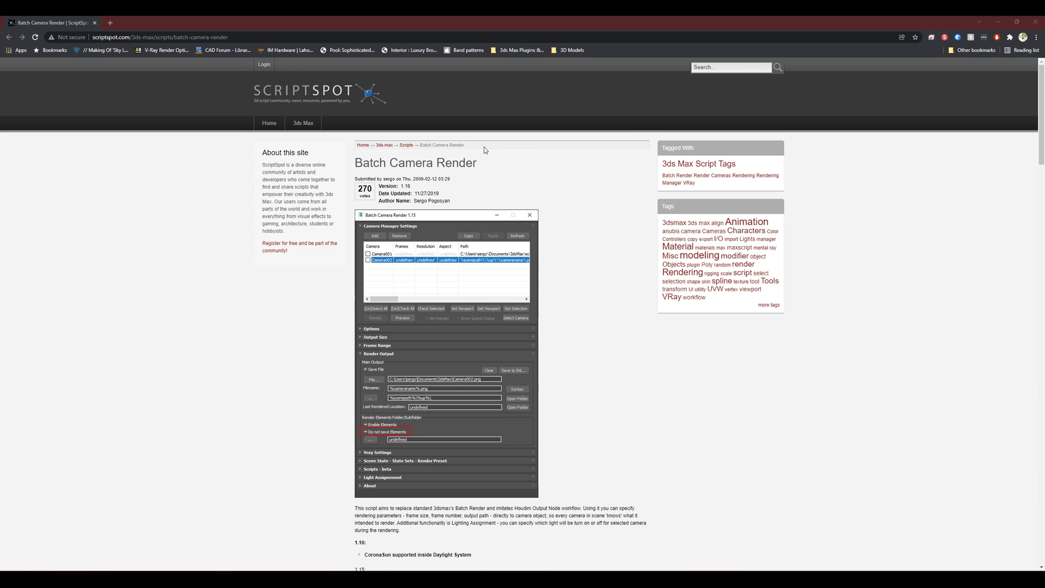
Step: In the web browser, download batchcamerarender_1.16.ms from the attachments of the Batch Camera Render page on ScriptSpot
scroll(560, 152, down, 4)
scroll(599, 162, down, 4)
scroll(591, 176, down, 8)
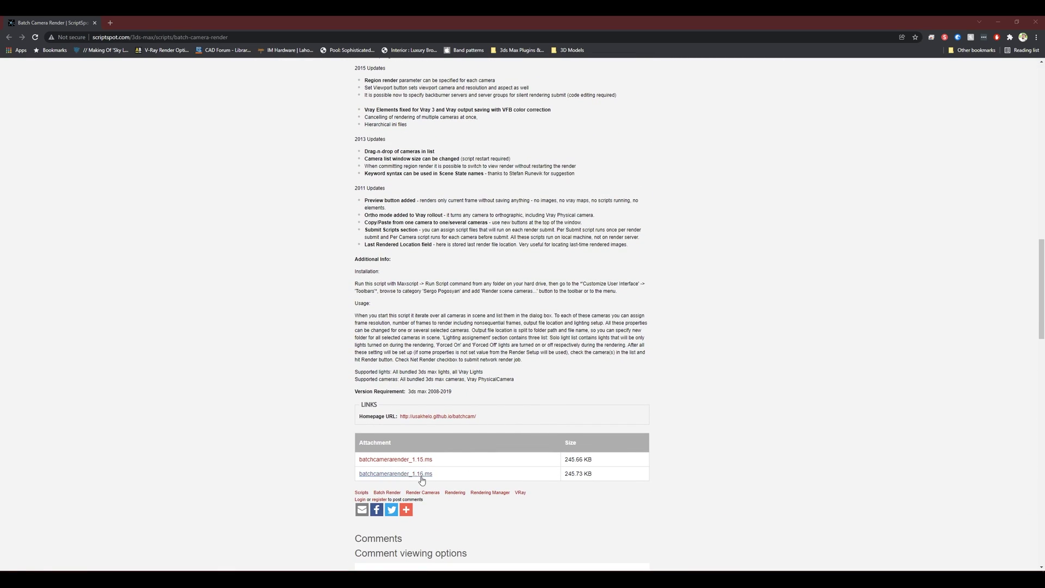
click(394, 474)
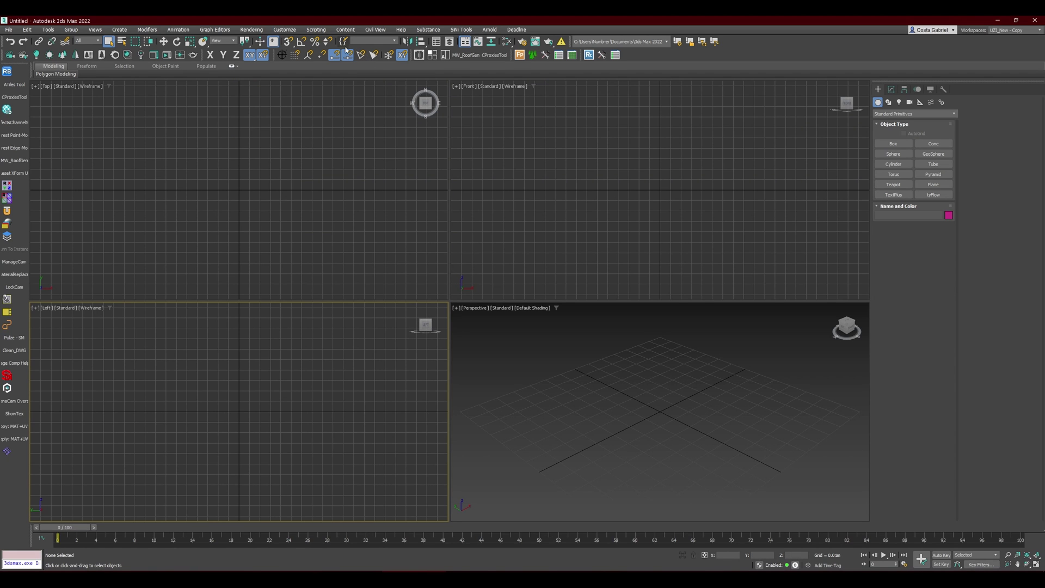
Step: In 3ds Max, bring up the file chooser for running a script, browse the scripts folder and dismiss it
click(316, 29)
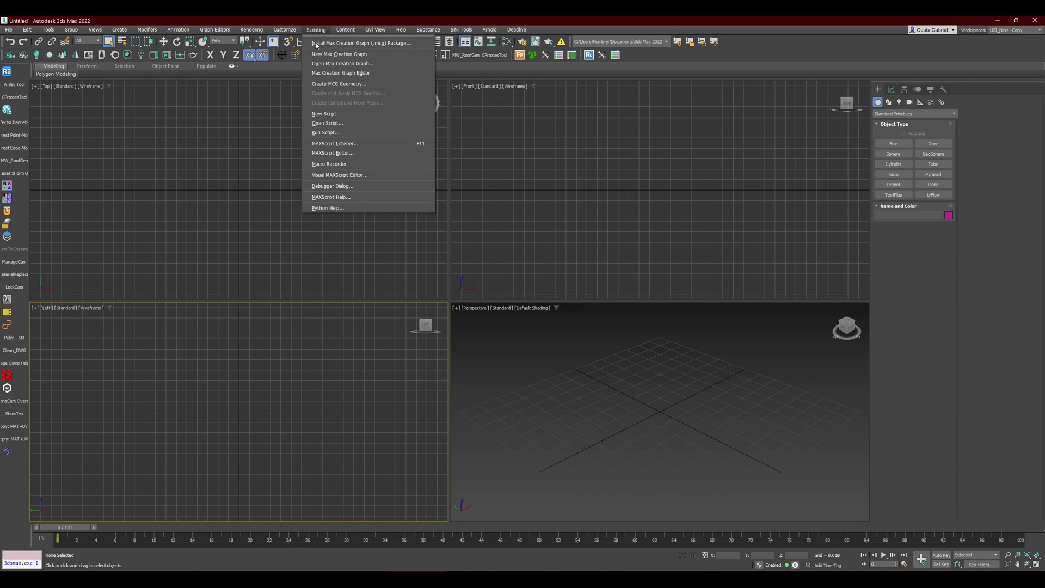
click(323, 132)
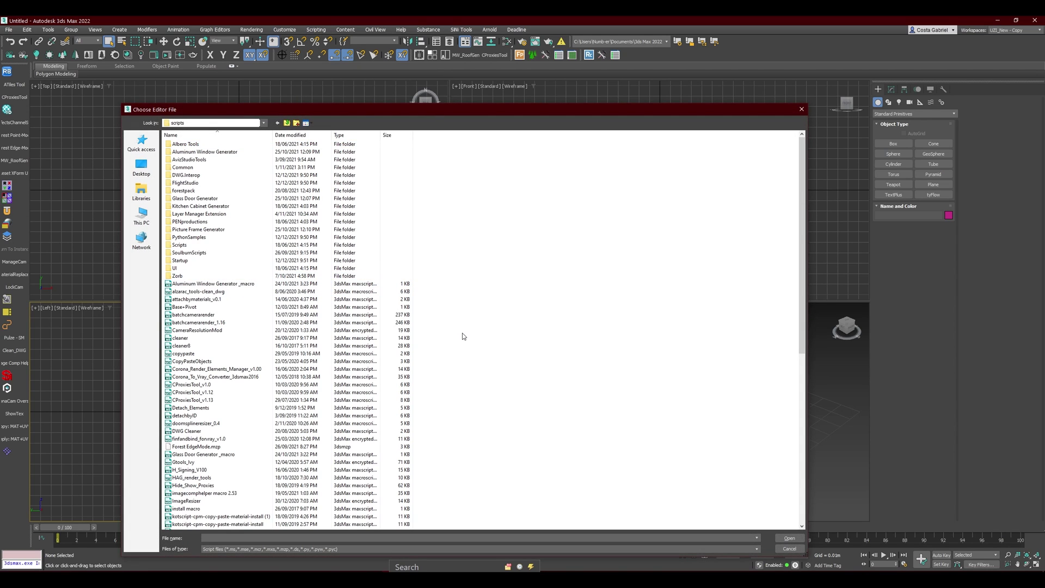
click(376, 306)
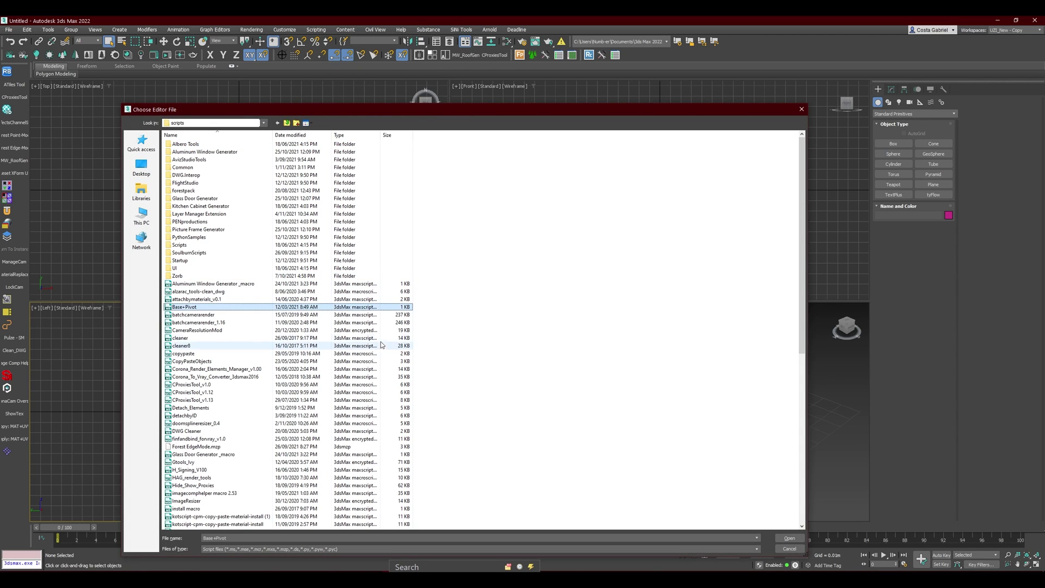
click(801, 109)
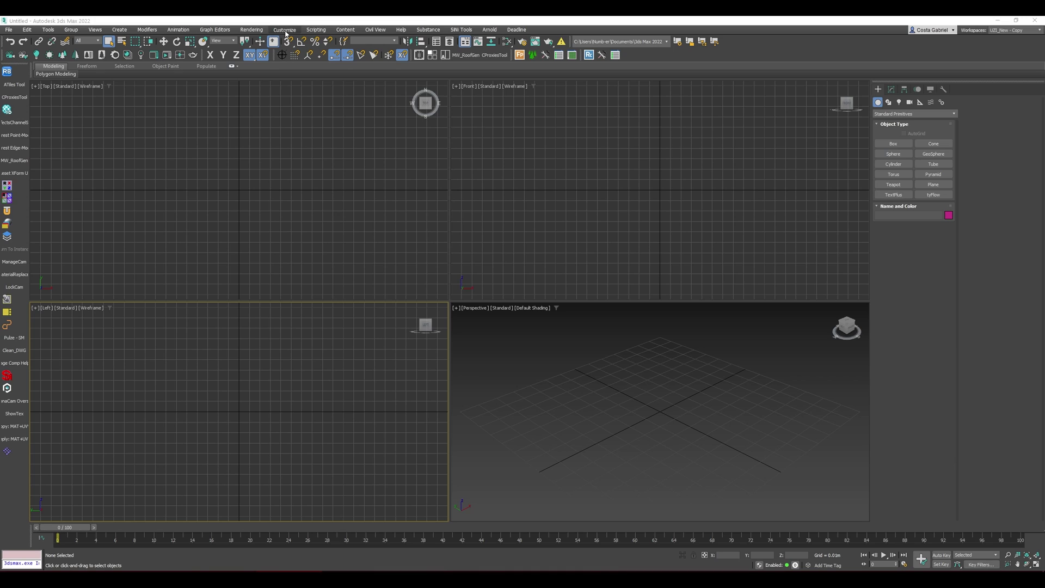
Step: Find the BatchCameraRender action under the script author's category in the toolbar customization settings, and close them
click(284, 31)
click(379, 161)
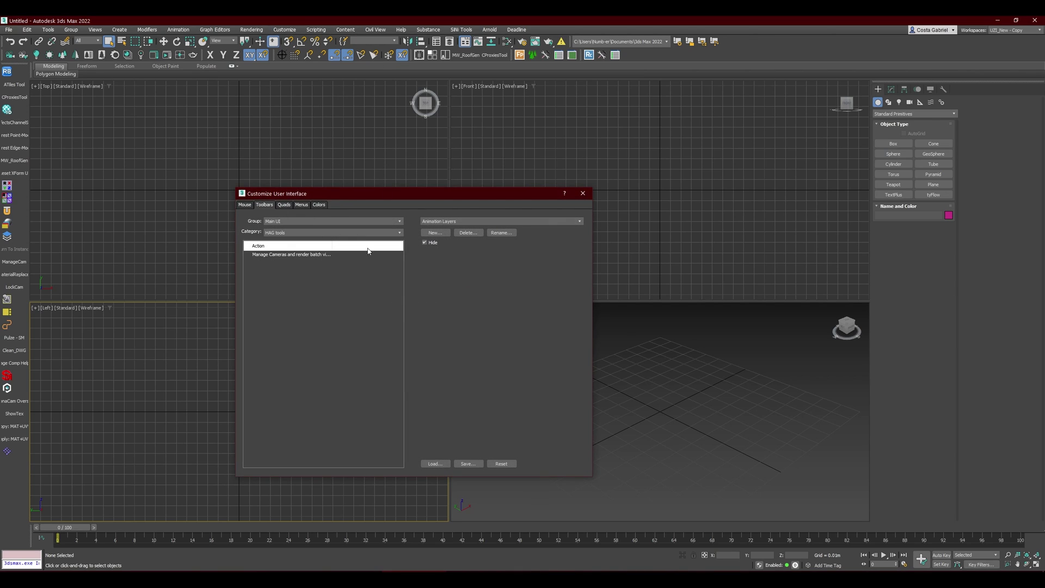
click(391, 236)
drag(400, 296, 400, 345)
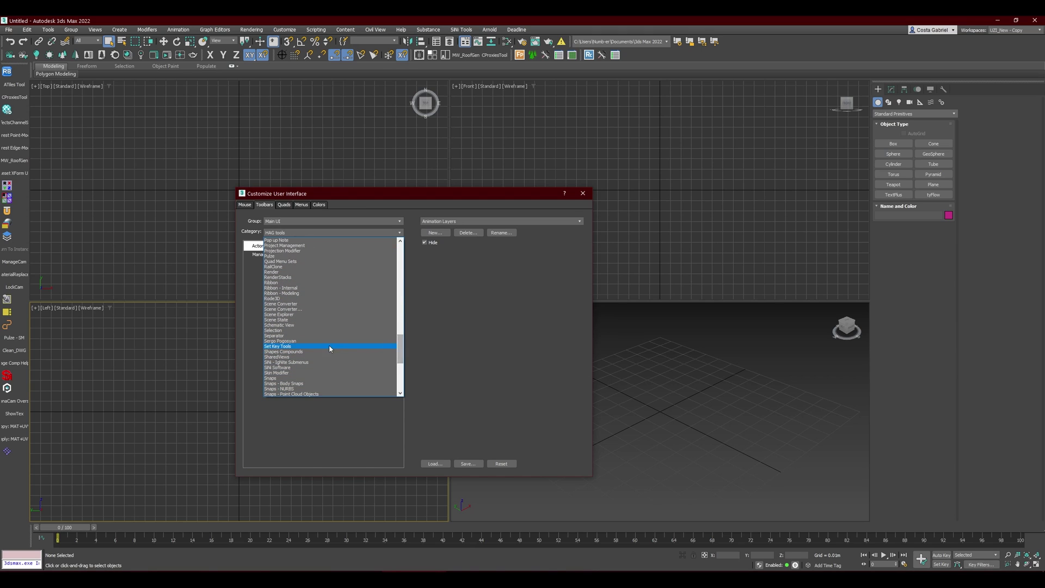
click(291, 345)
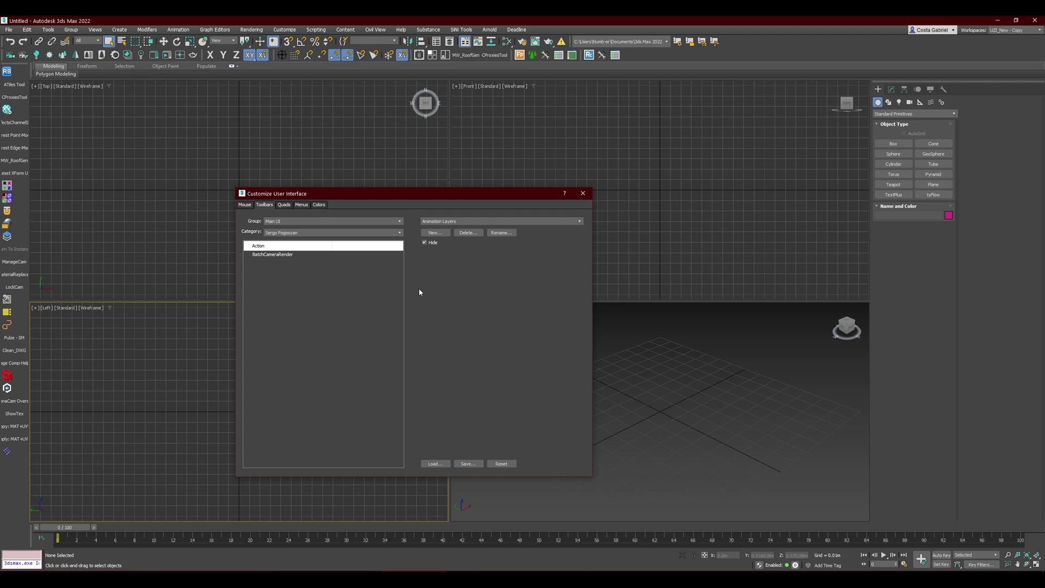
click(582, 194)
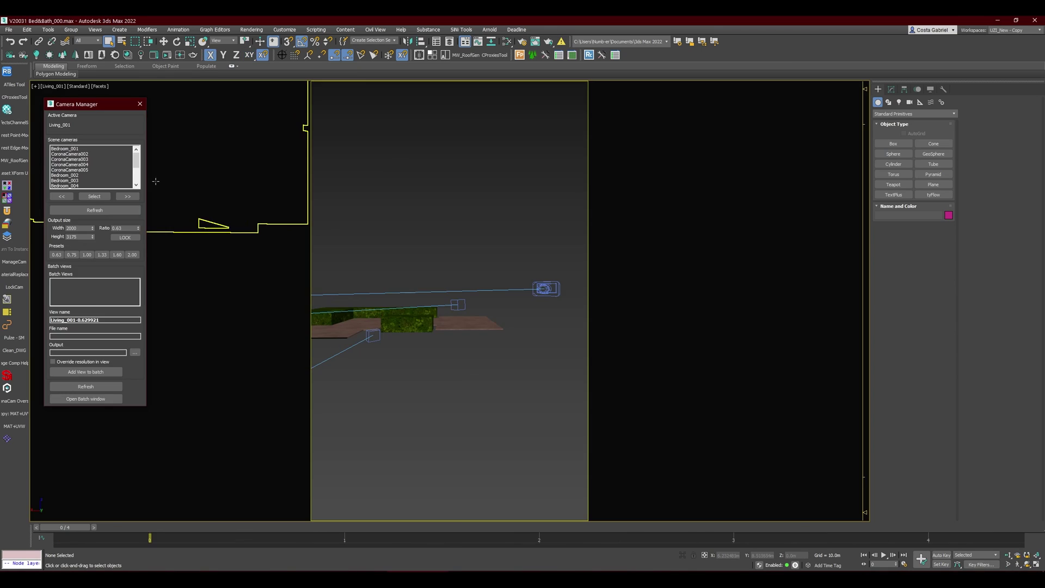
Step: Close Camera Manager and switch the viewport to a Perspective view without safe frames, orbited to show the scene cameras from above
click(140, 104)
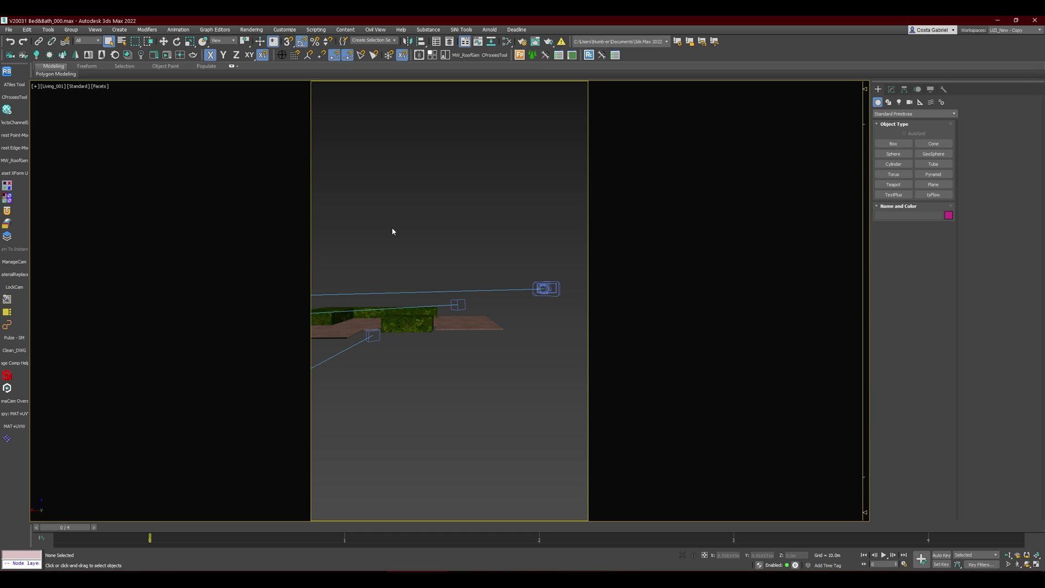
key(p)
key(shift+f)
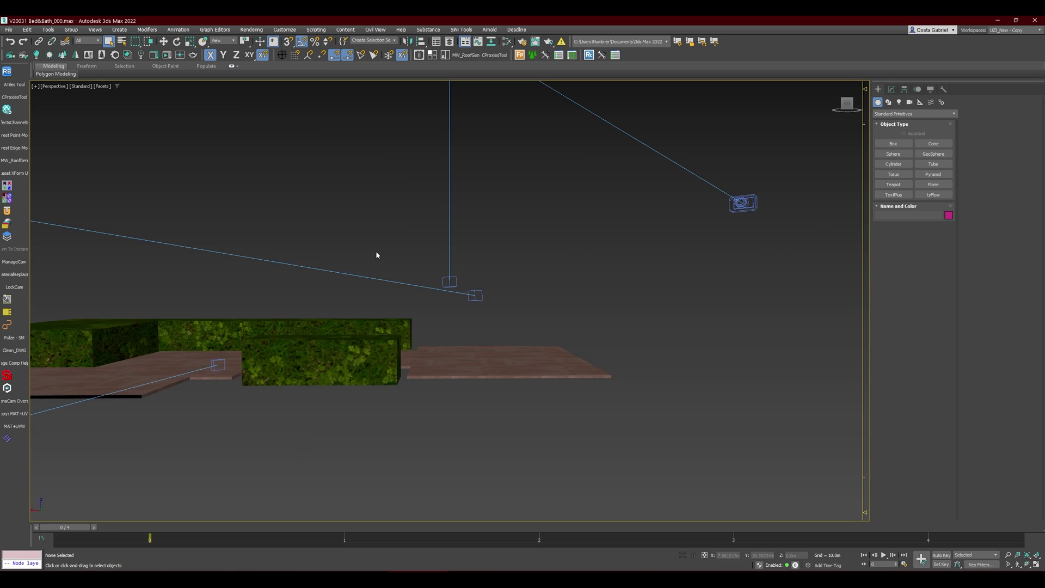
alt+middle_drag(376, 255, 468, 352)
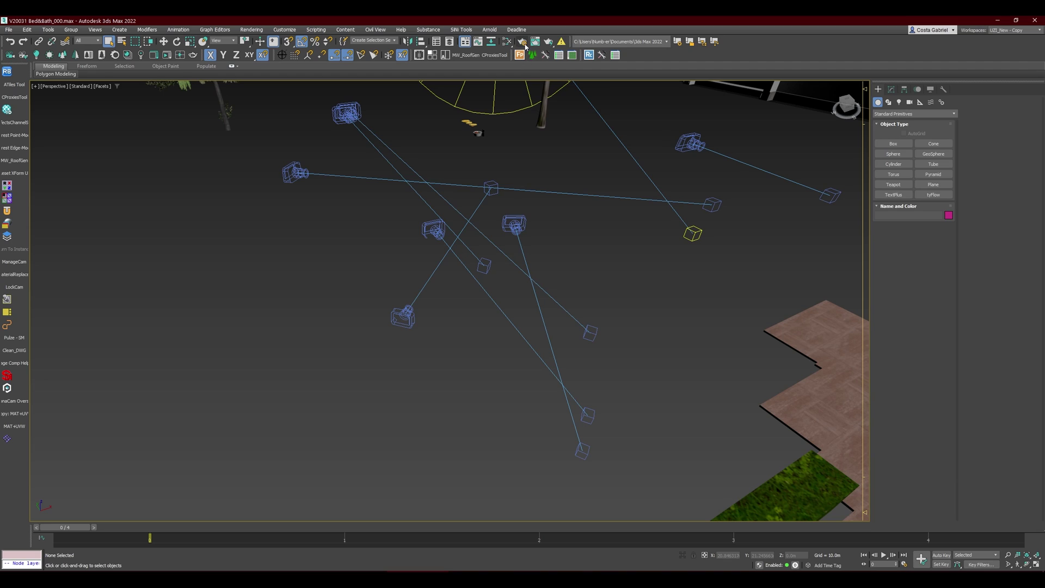
Step: Bring up the built-in Batch Render window to review its options, and close it
click(252, 30)
click(251, 236)
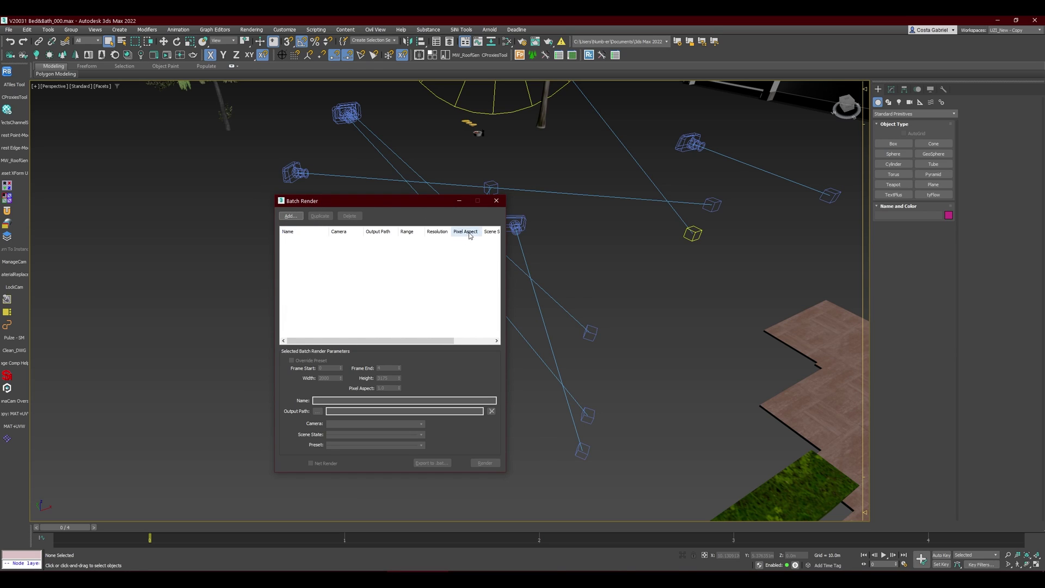
click(496, 201)
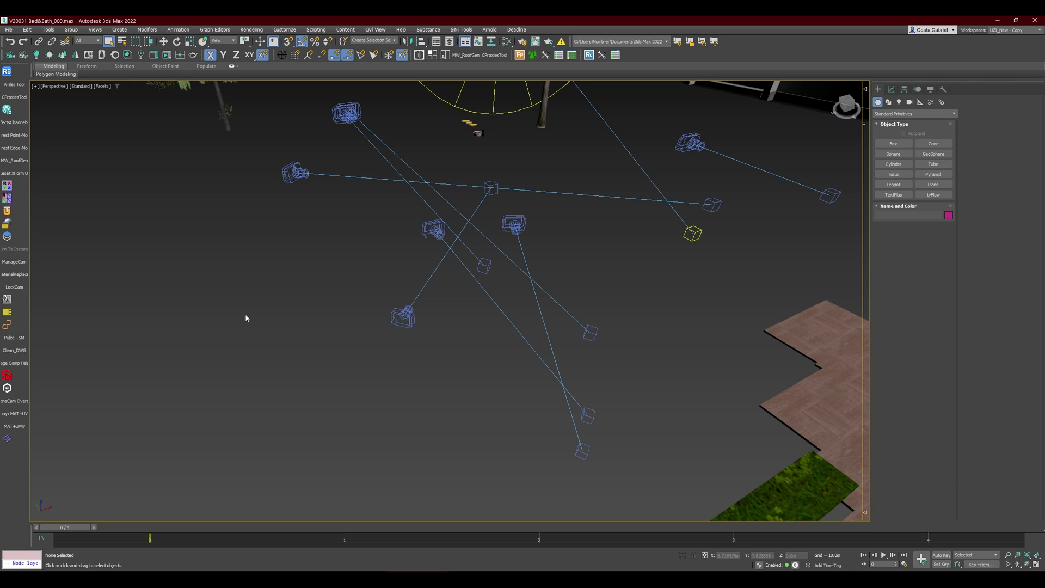
Step: Launch the Batch Camera Render 1.16 script, widen its Camera column and select the Bathroom_01 camera
click(11, 301)
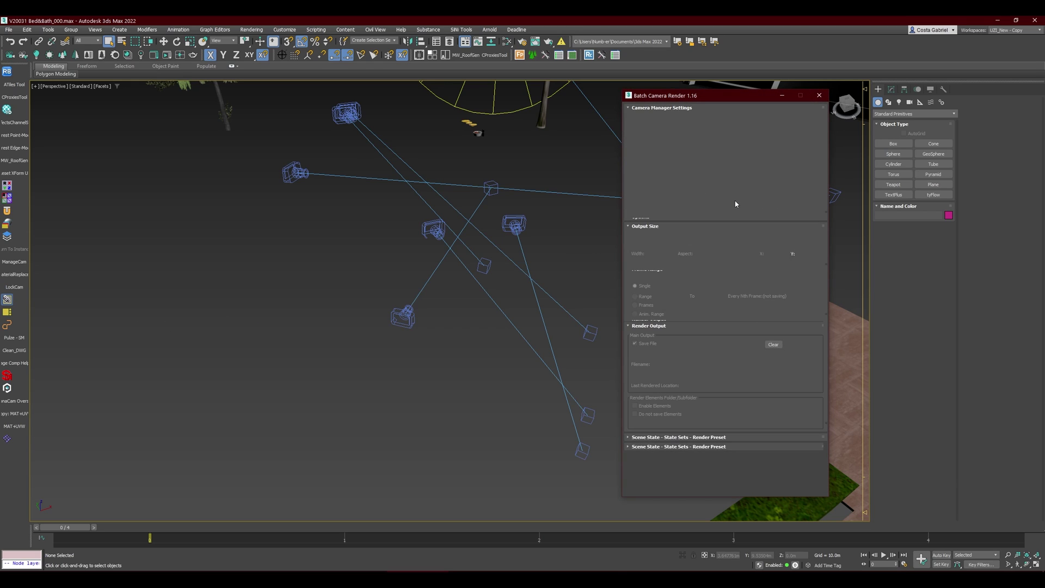
drag(733, 100, 494, 118)
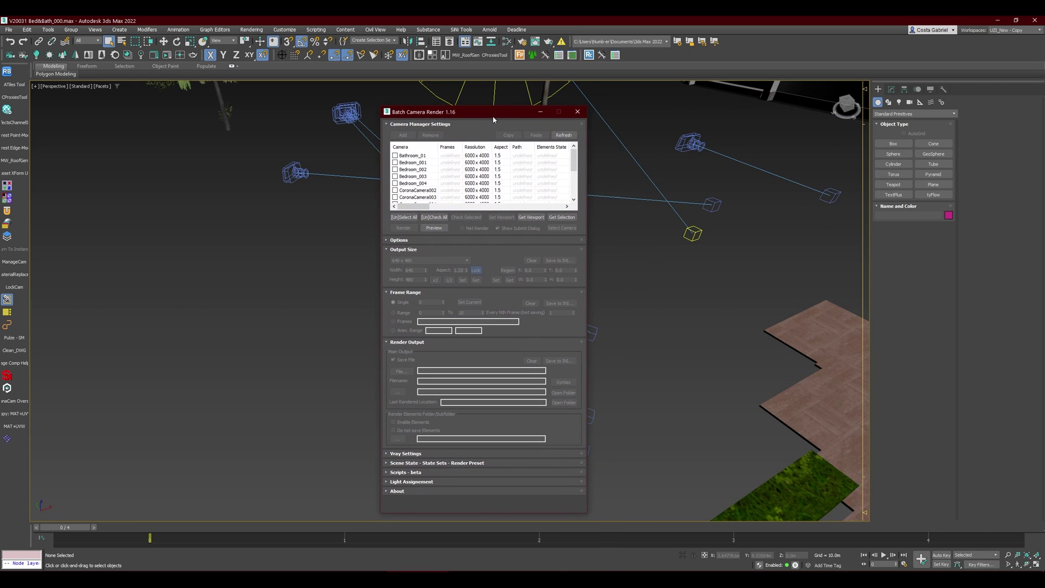
double_click(439, 147)
click(428, 159)
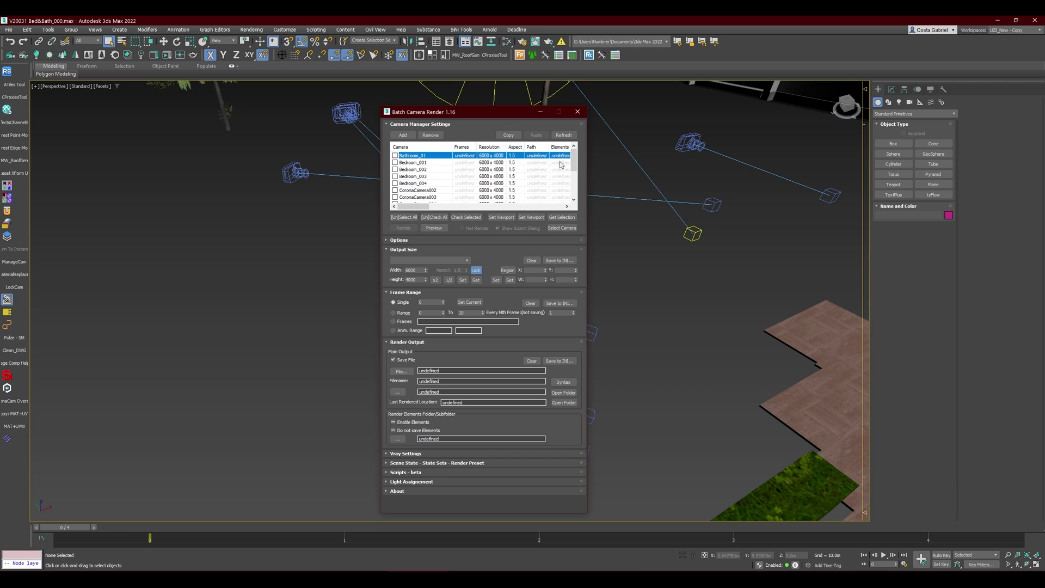
Step: Examine the frames, resolution, aspect, path and elements columns of the Batch Camera Render camera list
mouse_move(573, 163)
mouse_down()
mouse_move(574, 185)
mouse_move(573, 157)
mouse_up()
drag(424, 208, 428, 208)
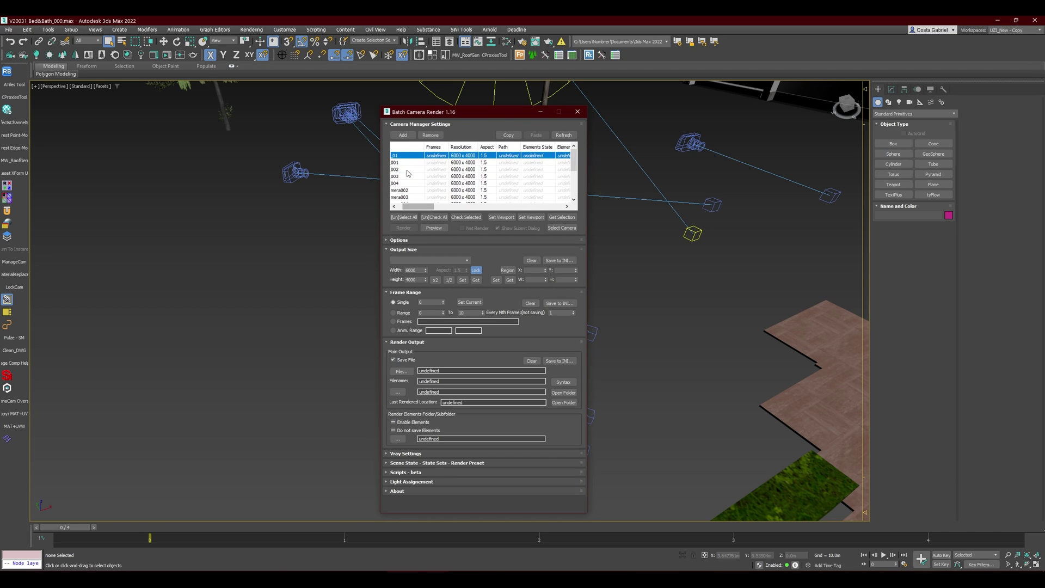
drag(426, 208, 430, 210)
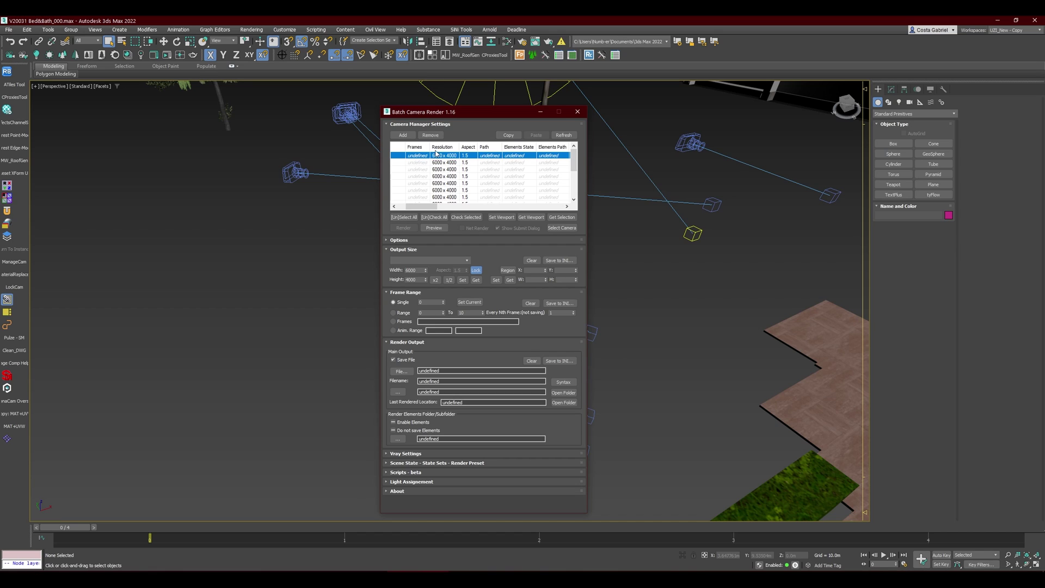
mouse_move(429, 207)
mouse_down()
mouse_move(556, 208)
mouse_move(413, 208)
mouse_up()
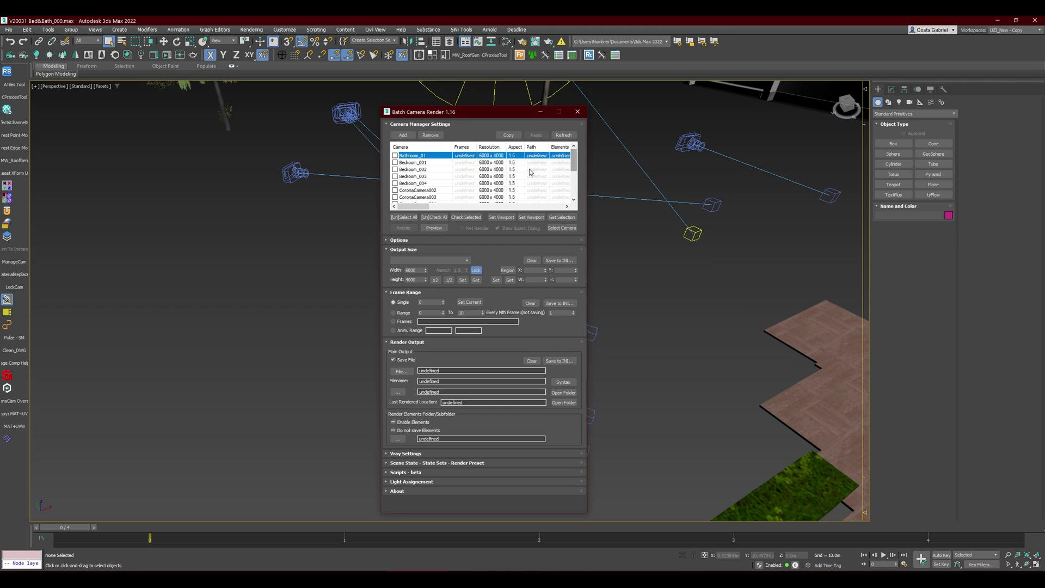
Step: Unlock the output aspect ratio for the Bathroom_01 camera and set it to 0.7
click(439, 170)
click(418, 156)
click(476, 270)
double_click(458, 270)
text(0.7)
key(Return)
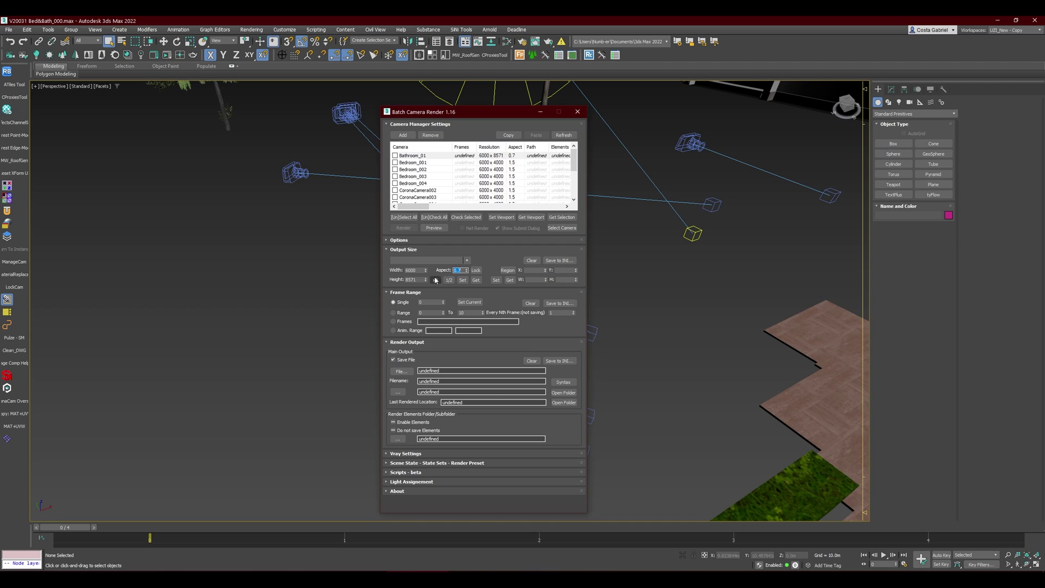
Step: Set the output aspect ratio of Bathroom_01 to 1.5
double_click(458, 270)
text(1.5)
key(Return)
Step: Set the aspect ratio of Bathroom_01, Bedroom_002, Bedroom_004 and CoronaCamera003 to 0.75 together, and lock the ratio
double_click(496, 155)
ctrl+click(496, 170)
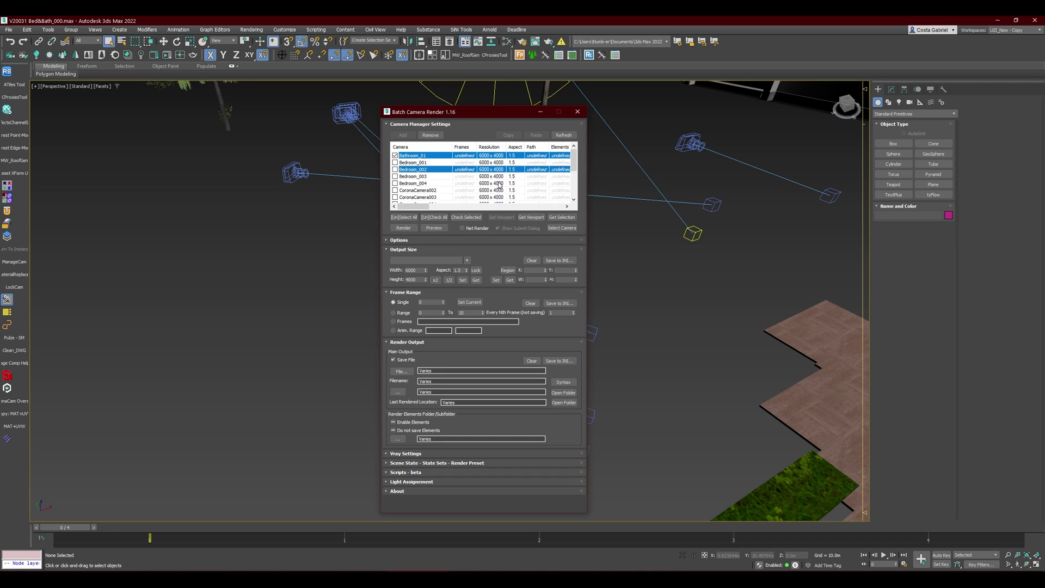
ctrl+click(499, 184)
ctrl+click(501, 197)
double_click(462, 271)
text(0.75)
key(Return)
click(473, 271)
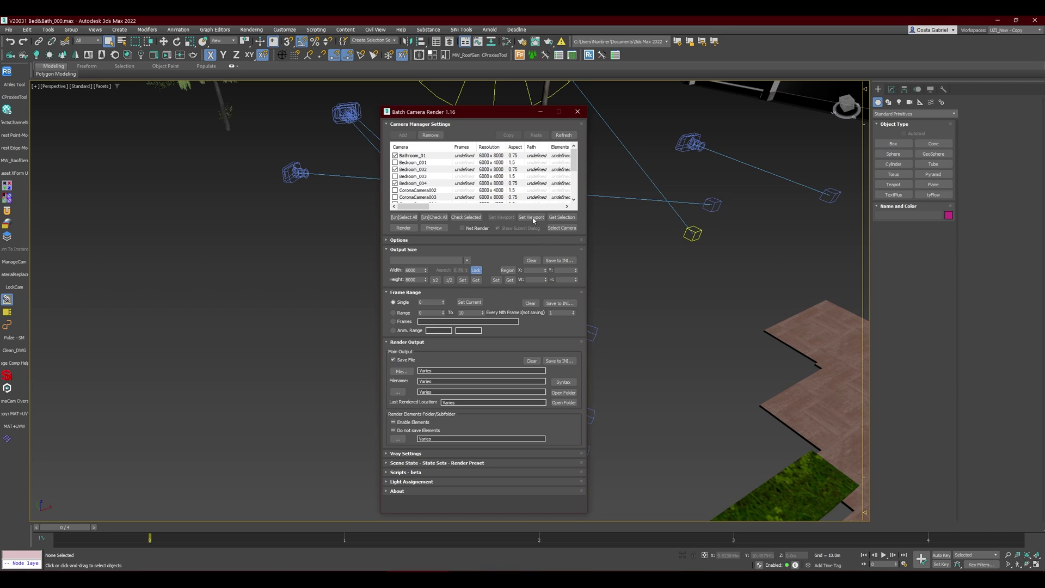
Step: Mark Bedroom_001, Bedroom_003 and CoronaCamera002 for rendering while multi-selecting them with CoronaCamera004 in the camera list
click(506, 162)
click(510, 176)
ctrl+click(511, 190)
scroll(515, 186, down, 1)
ctrl+click(514, 184)
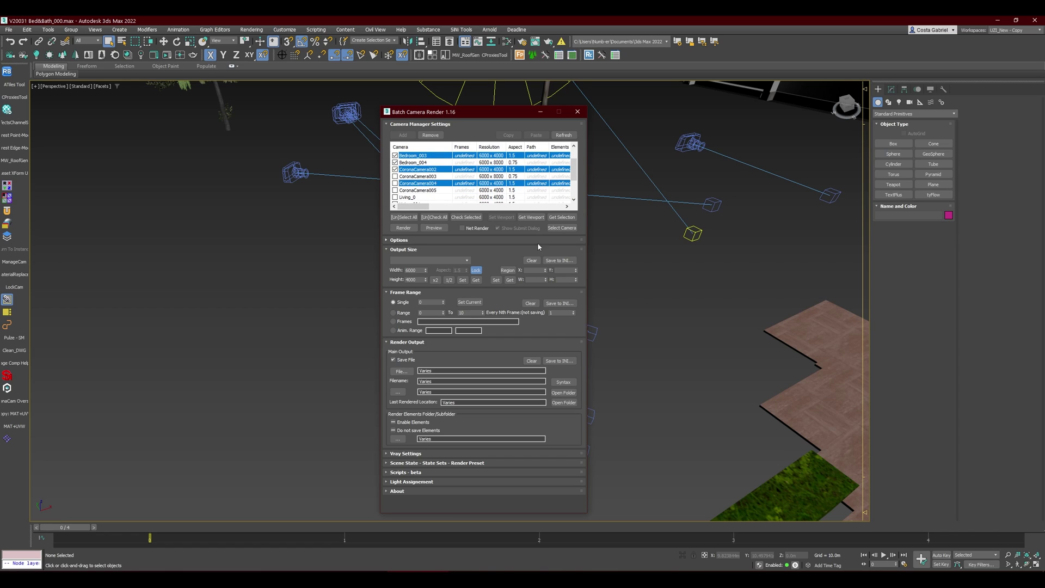
scroll(481, 190, up, 1)
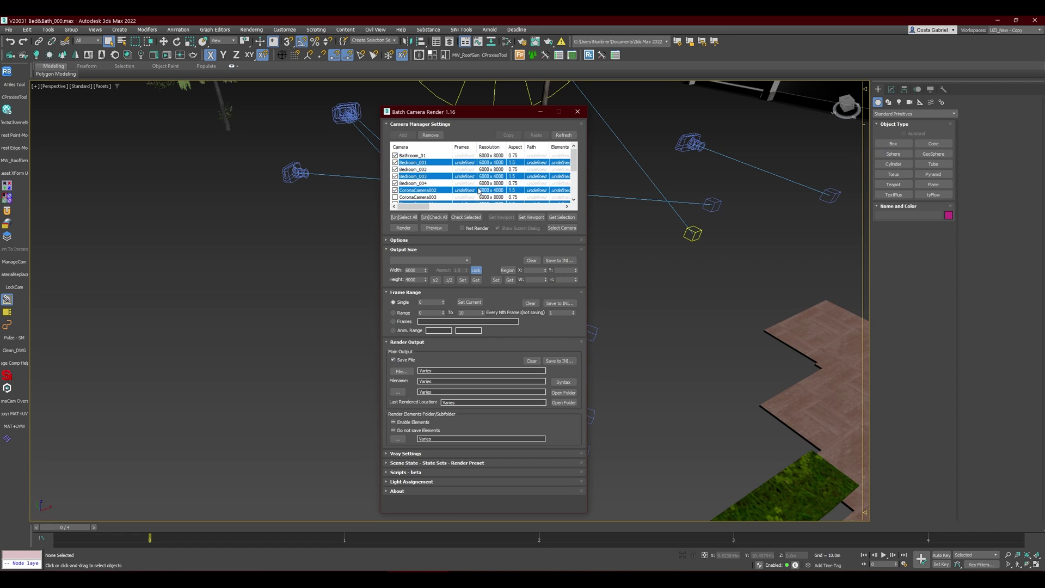
Step: Select Bathroom_01, Bedroom_001 and Bedroom_003 one at a time to compare their output settings
click(412, 156)
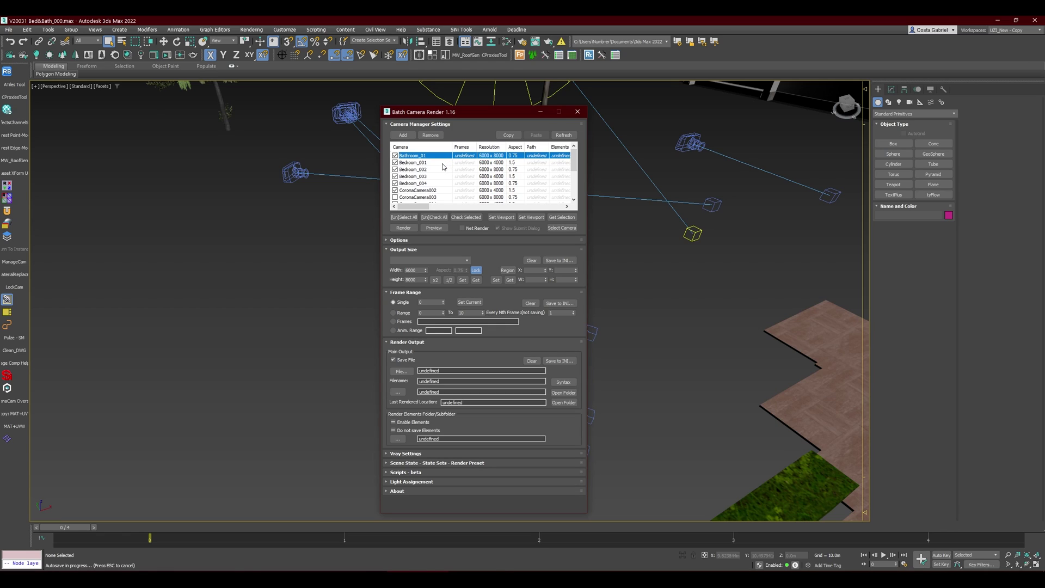
click(439, 162)
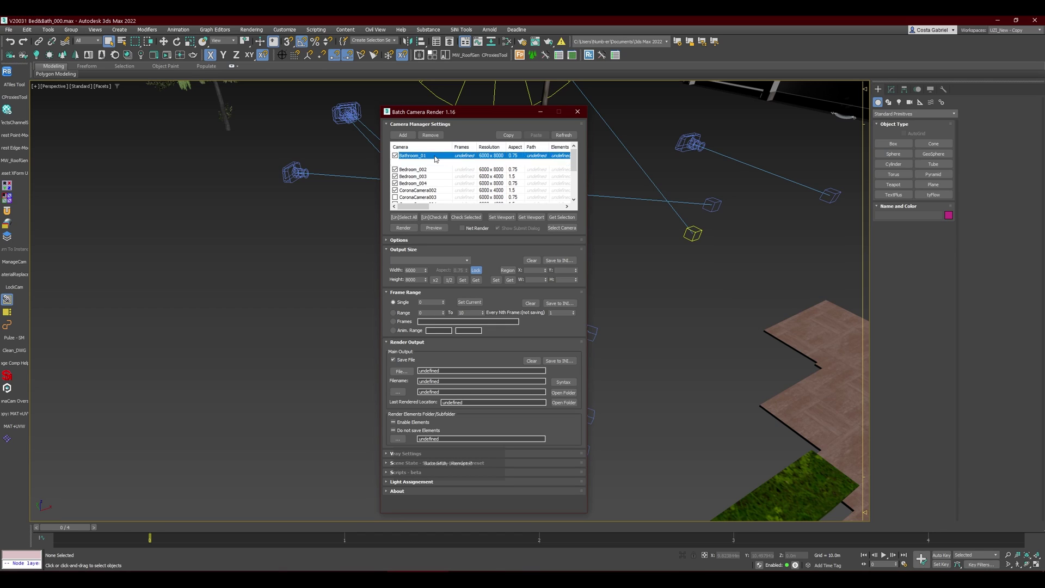
click(453, 176)
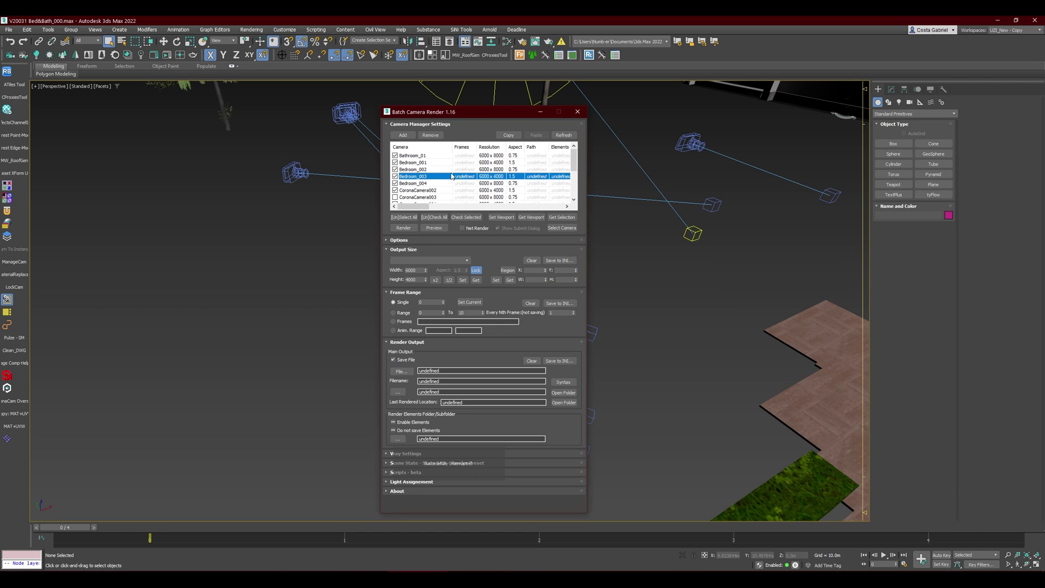
Step: Set the render output of all cameras from Bathroom_01 to Living_005 to %cameraname% JPEG files at quality 100 in the 3DSMAX folder
click(430, 156)
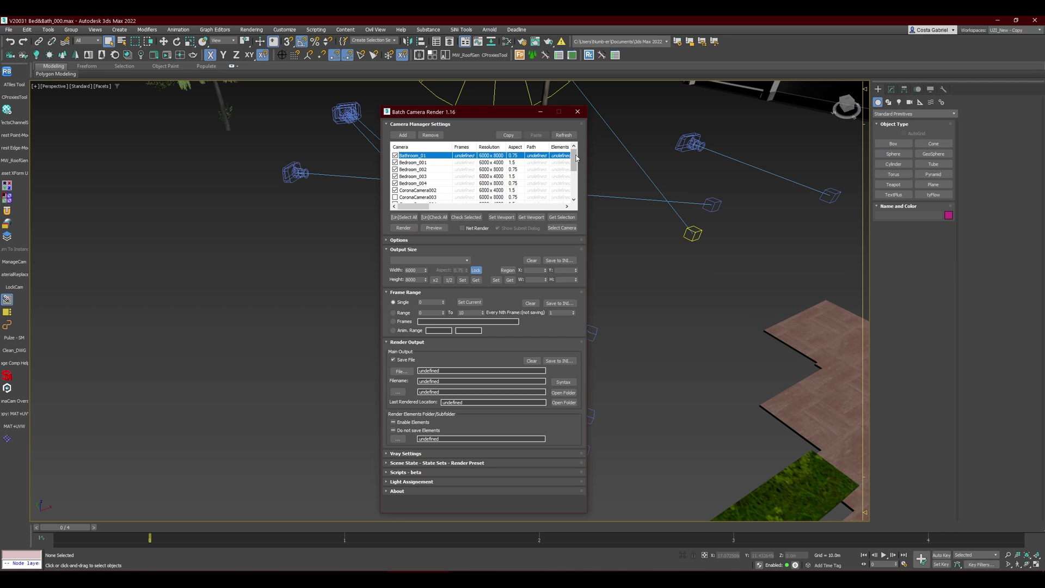
drag(576, 158, 575, 184)
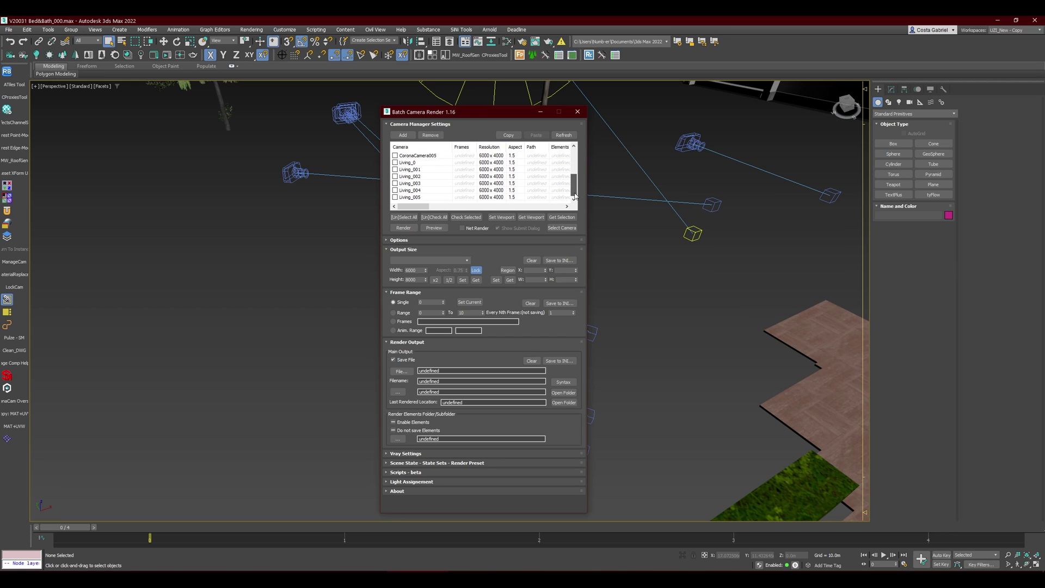
shift+click(420, 198)
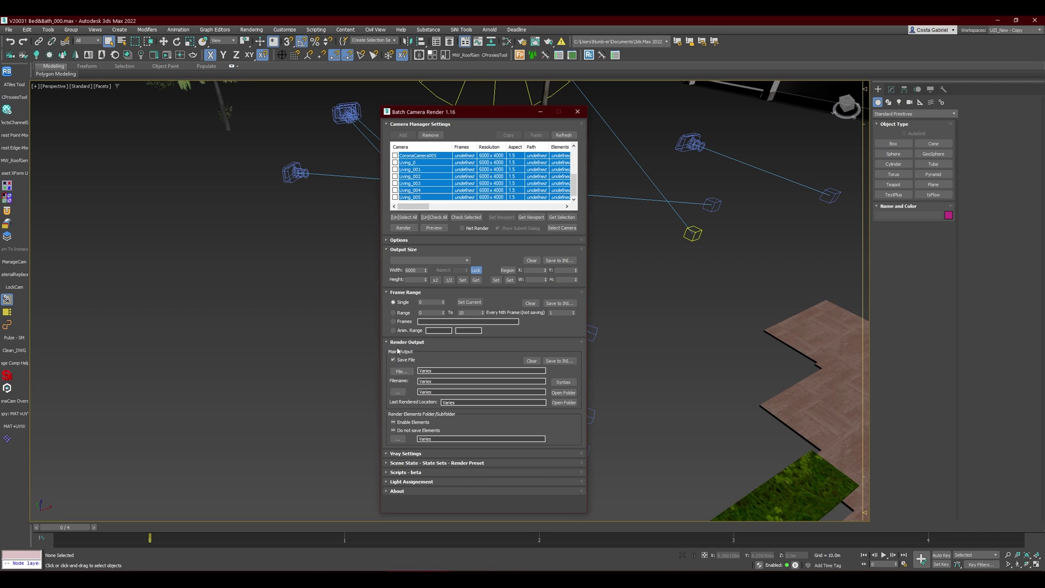
click(401, 371)
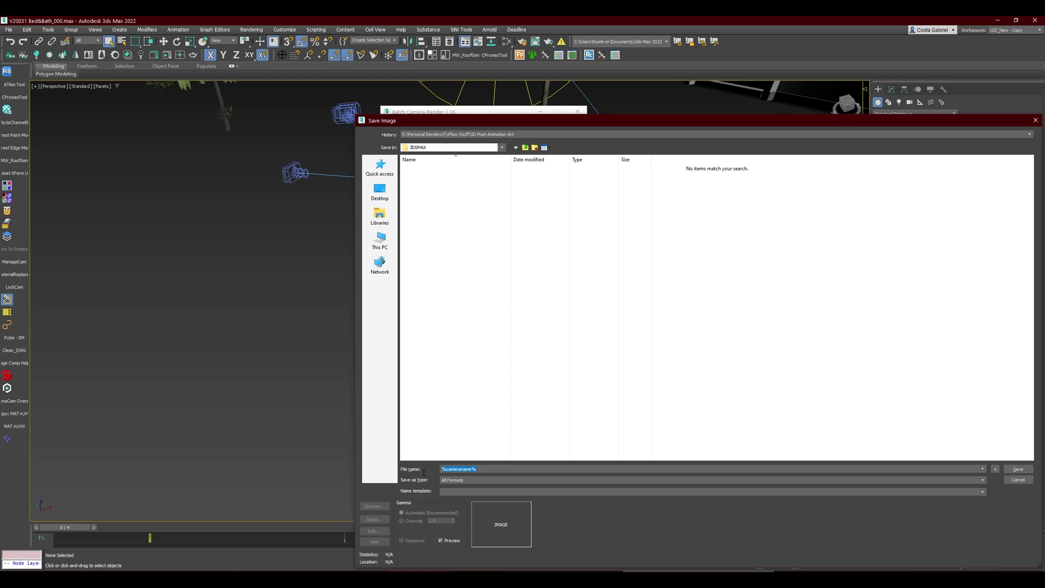
click(484, 480)
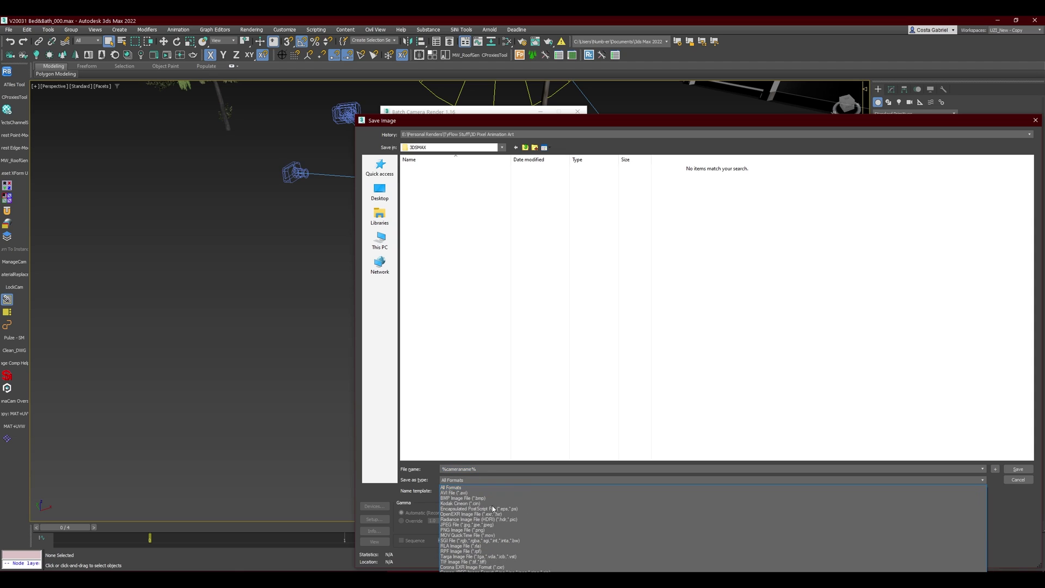
click(466, 525)
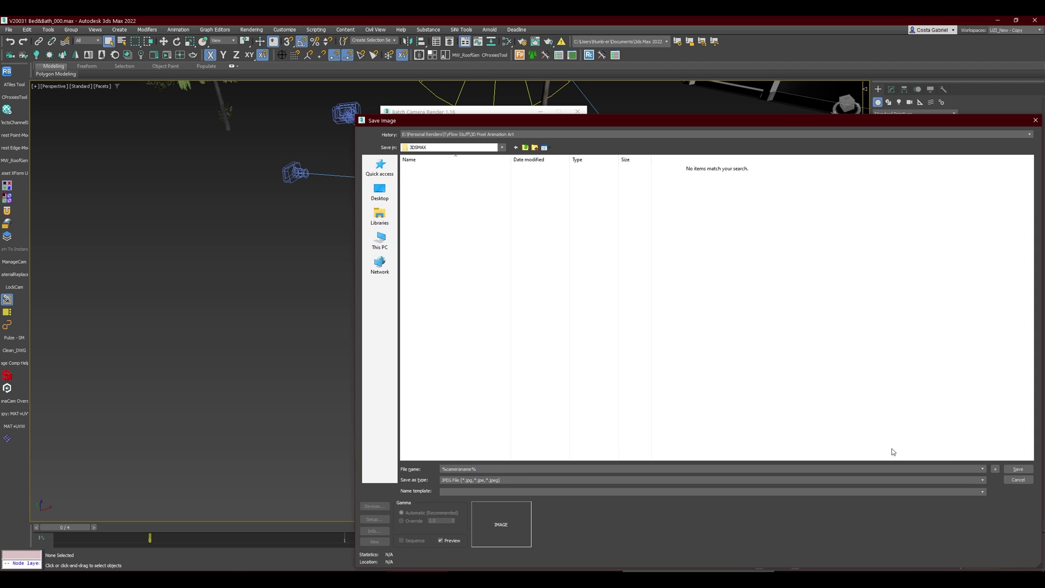
click(1017, 469)
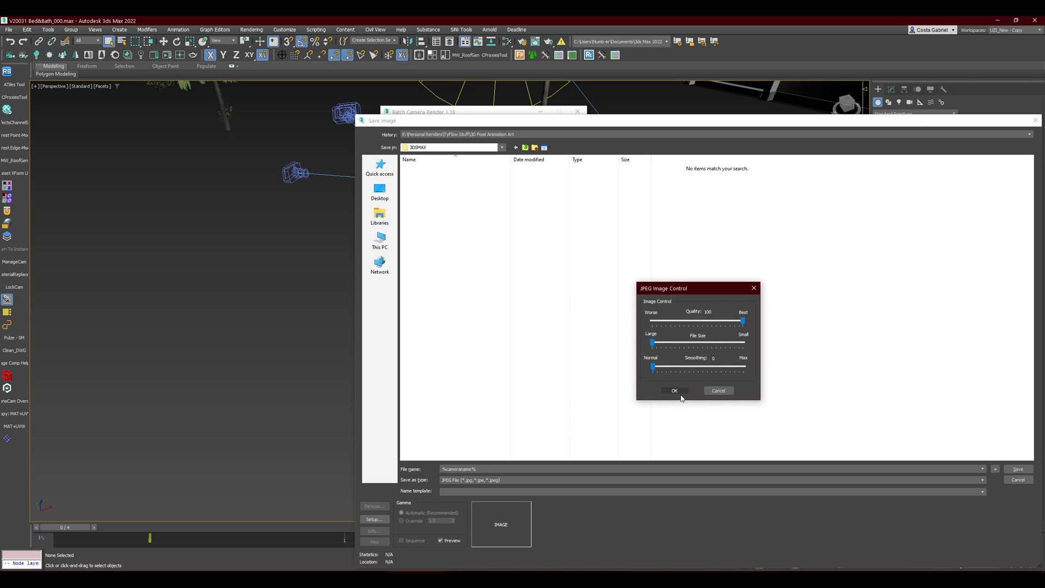
click(675, 391)
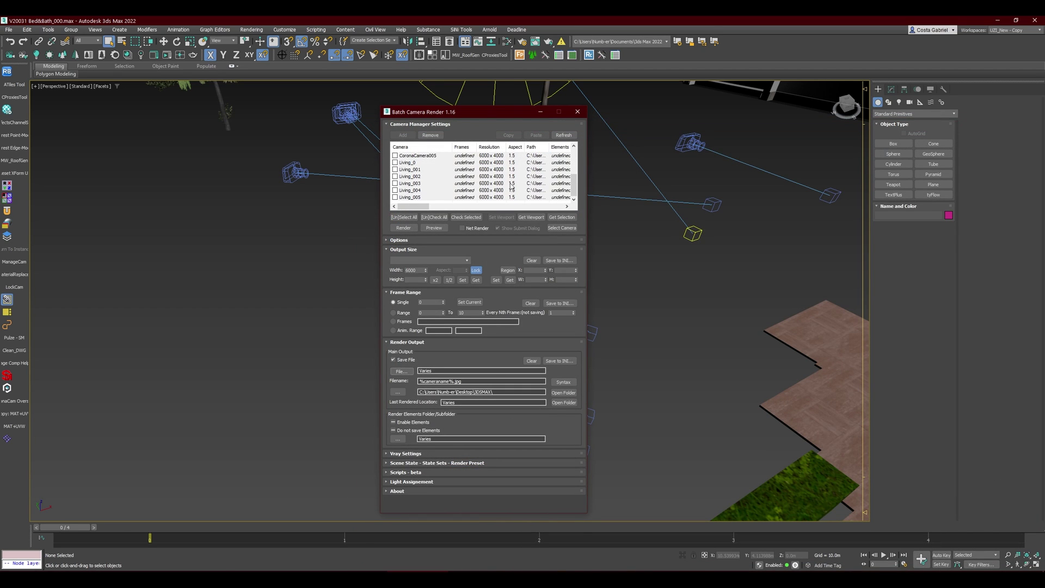
Step: Widen the camera list's Path column and toggle the Do not save Elements option for all selected cameras
drag(550, 145, 558, 144)
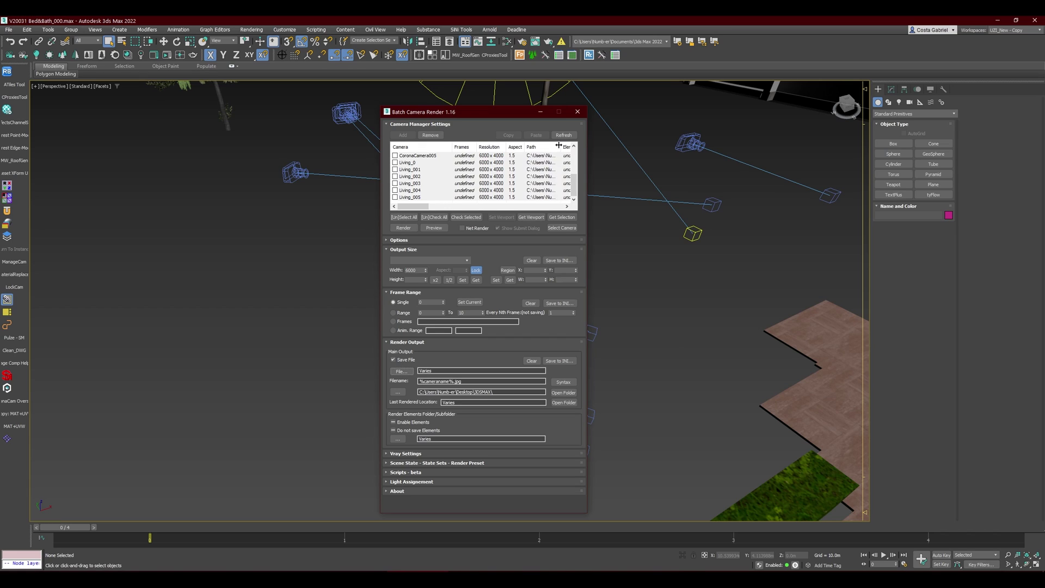
drag(420, 155, 440, 196)
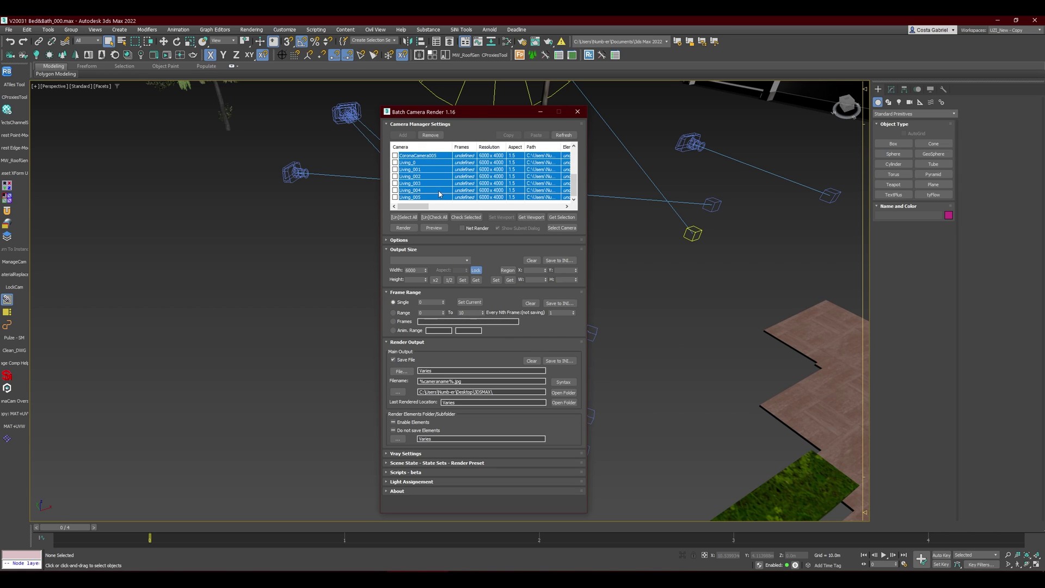
scroll(573, 183, up, 5)
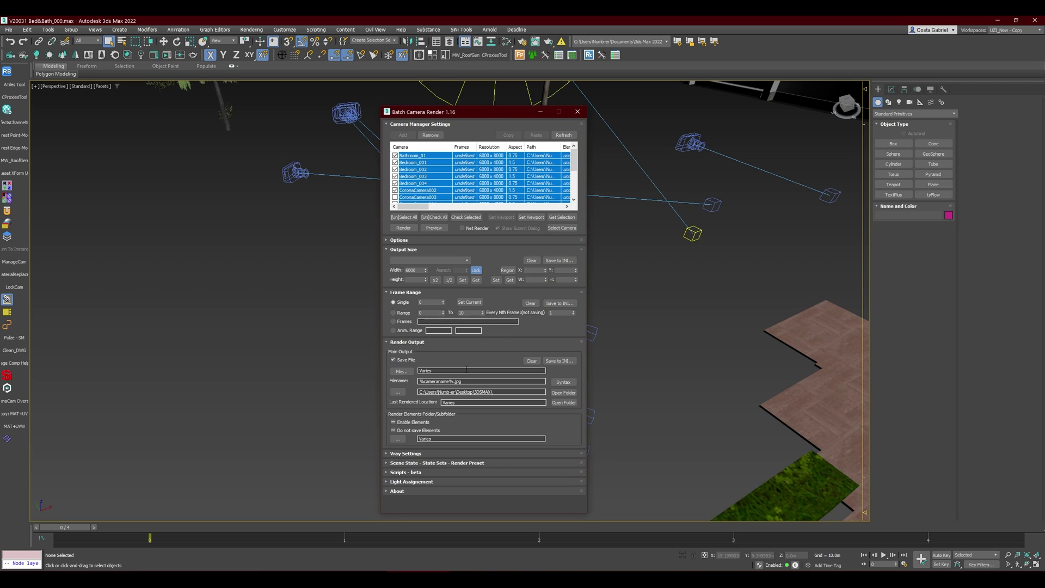
click(397, 434)
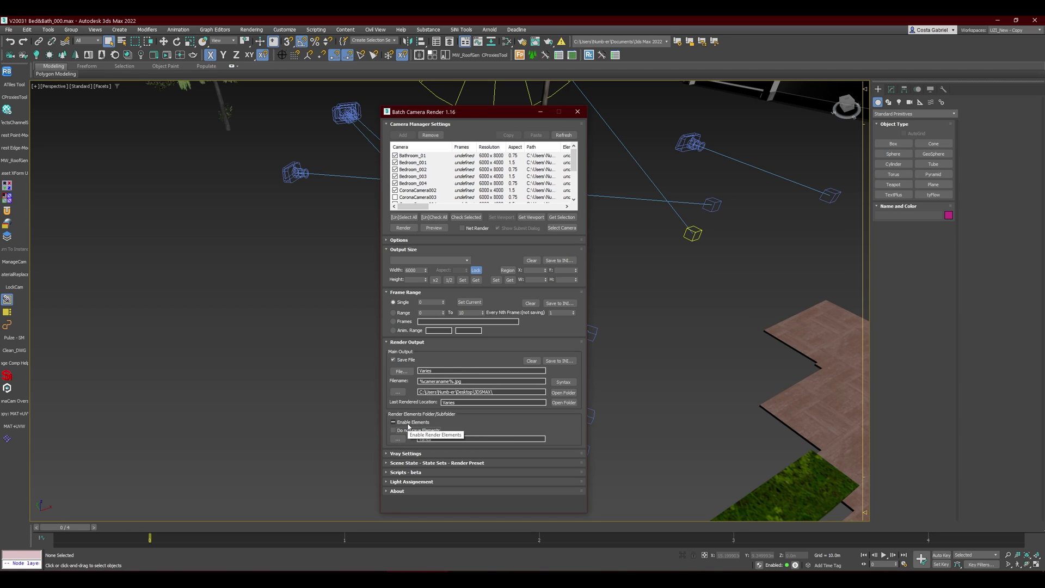
Step: Enable render elements for all selected cameras and set their elements folder to 3DSMAX on the desktop
click(418, 423)
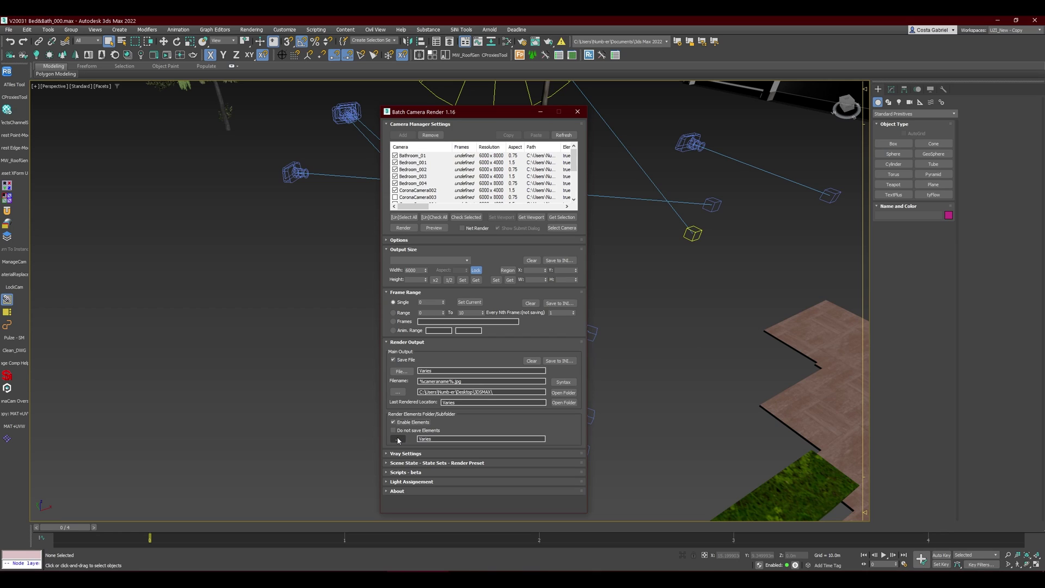
click(398, 439)
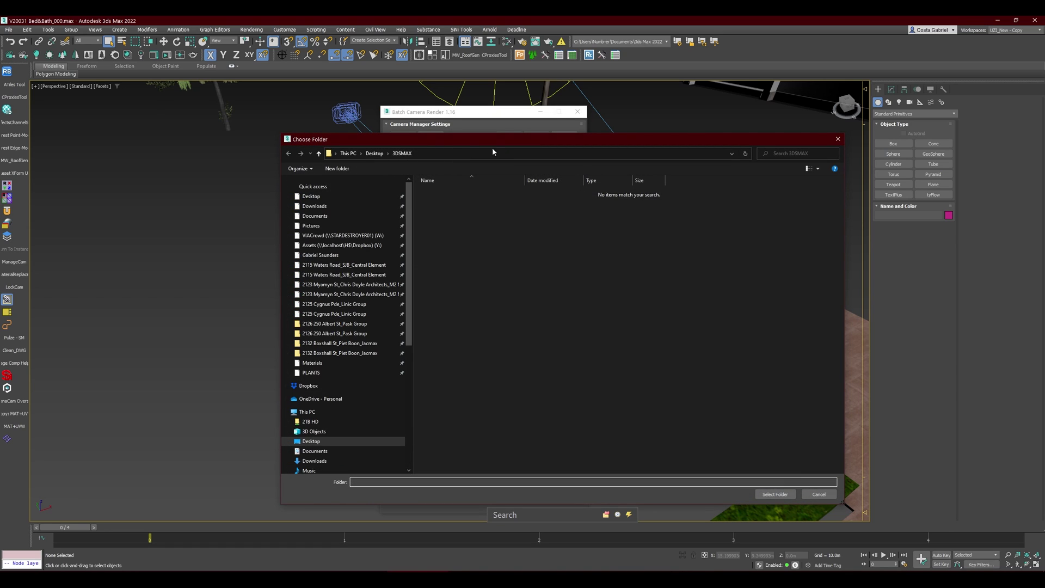
click(773, 494)
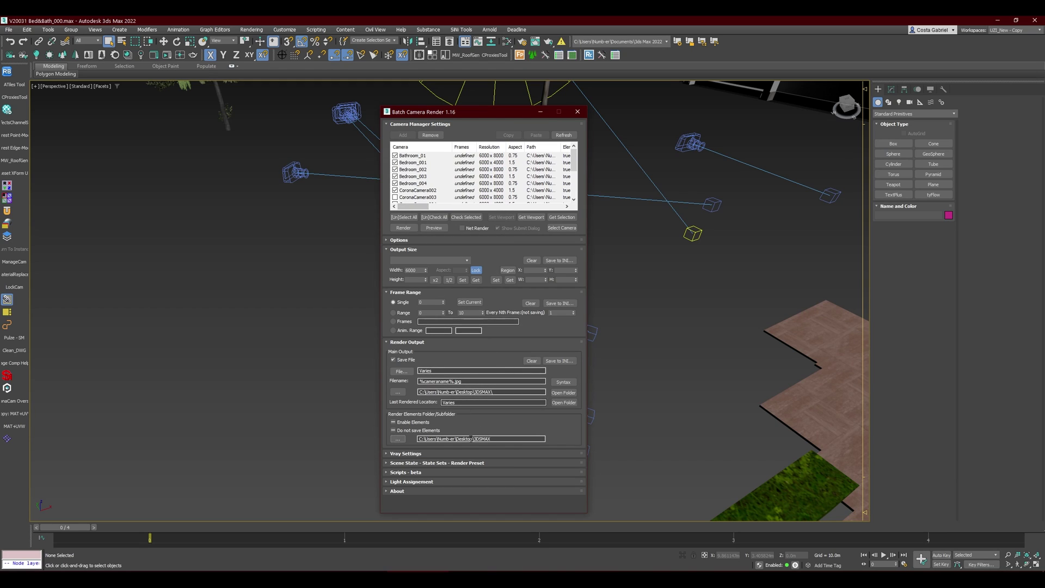
Step: Collapse the Output Size, Frame Range and Render Output settings, and review the Vray Settings
click(422, 250)
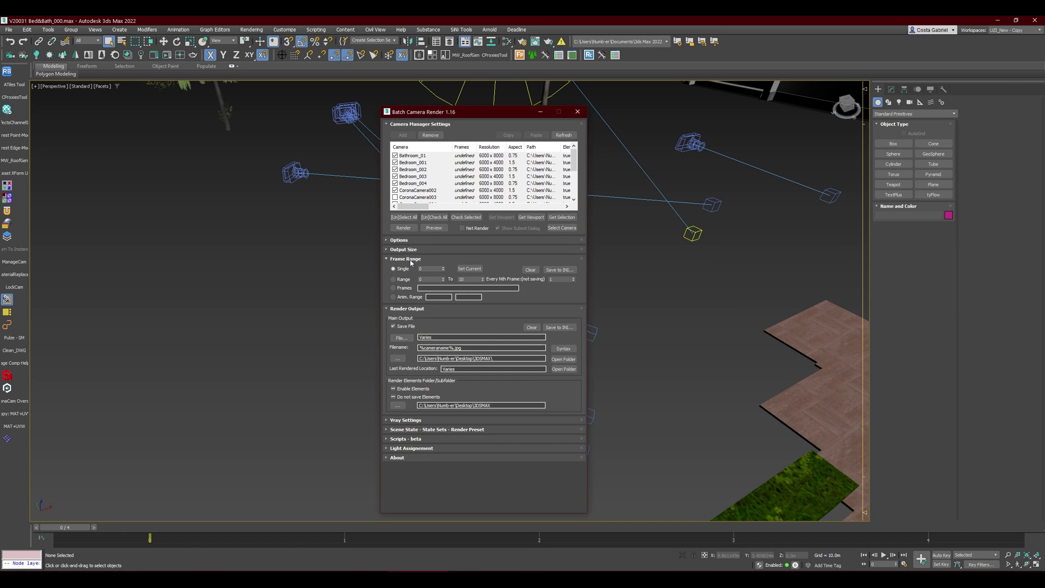
click(420, 258)
click(404, 269)
click(405, 278)
click(404, 279)
click(396, 278)
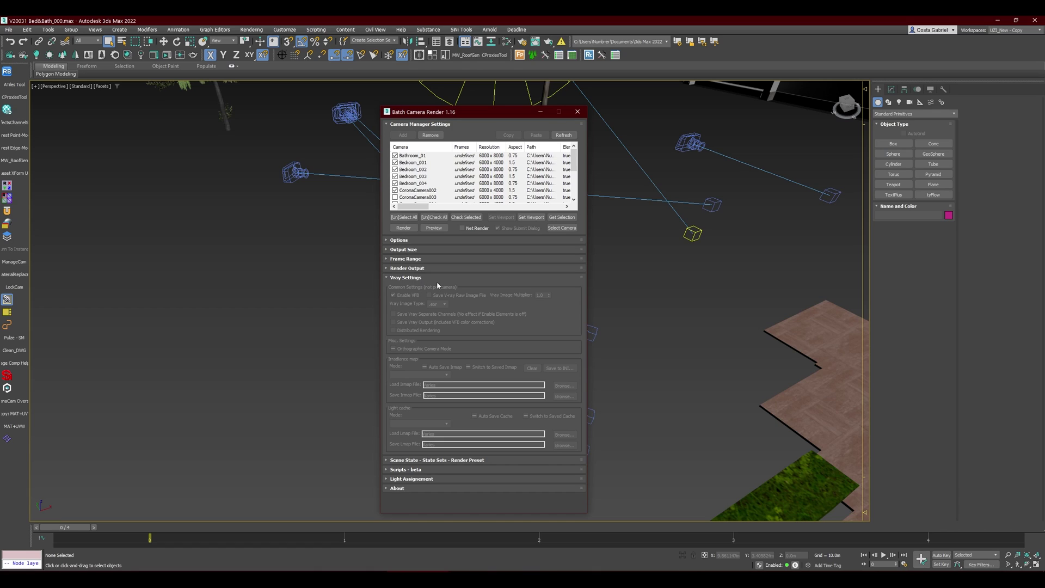
click(405, 278)
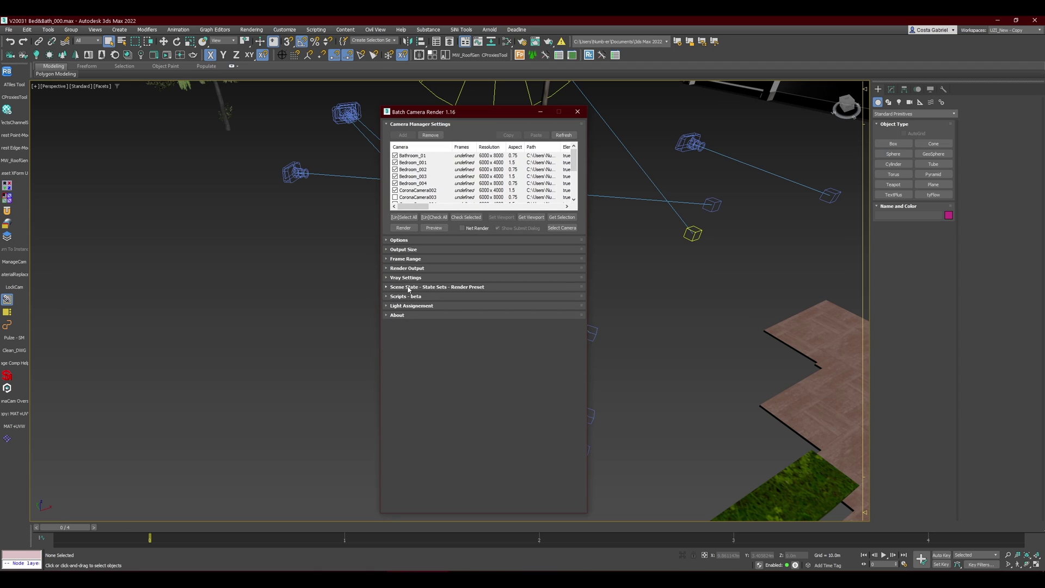
Step: Examine the scene state, state sets and render preset choices for the cameras, along with the beta script settings
click(408, 287)
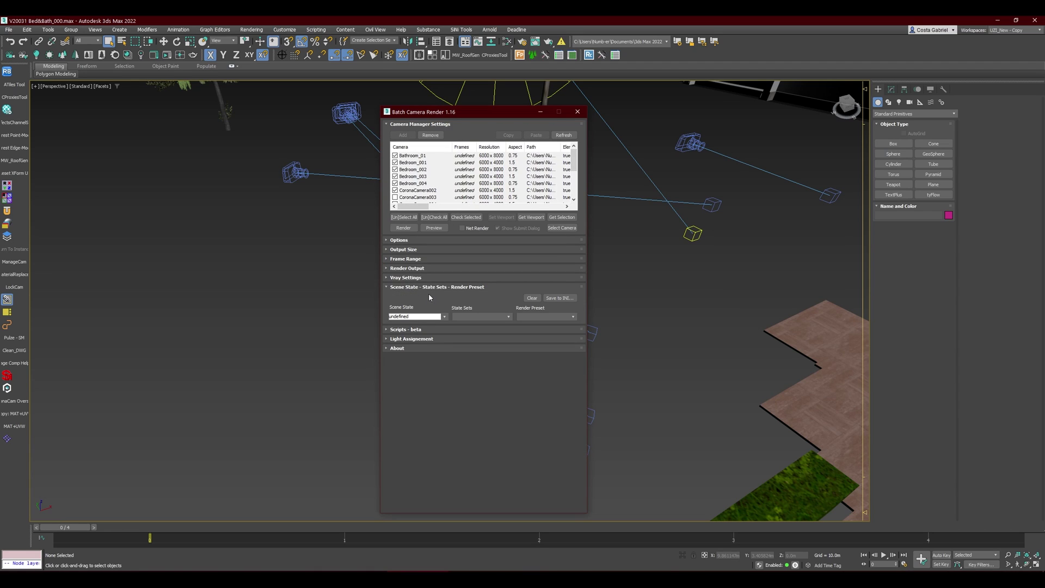
click(444, 317)
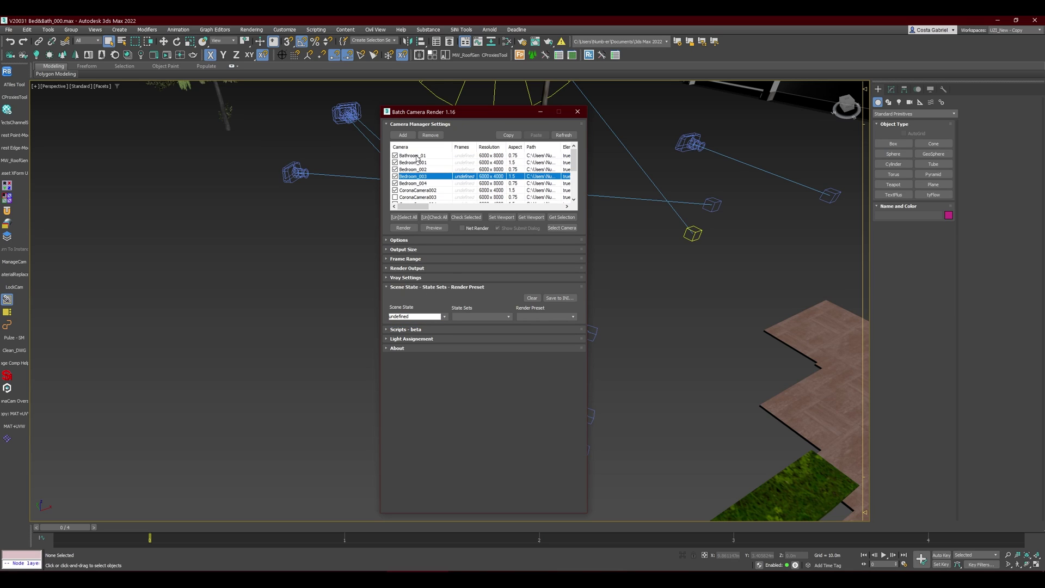
click(447, 318)
click(448, 321)
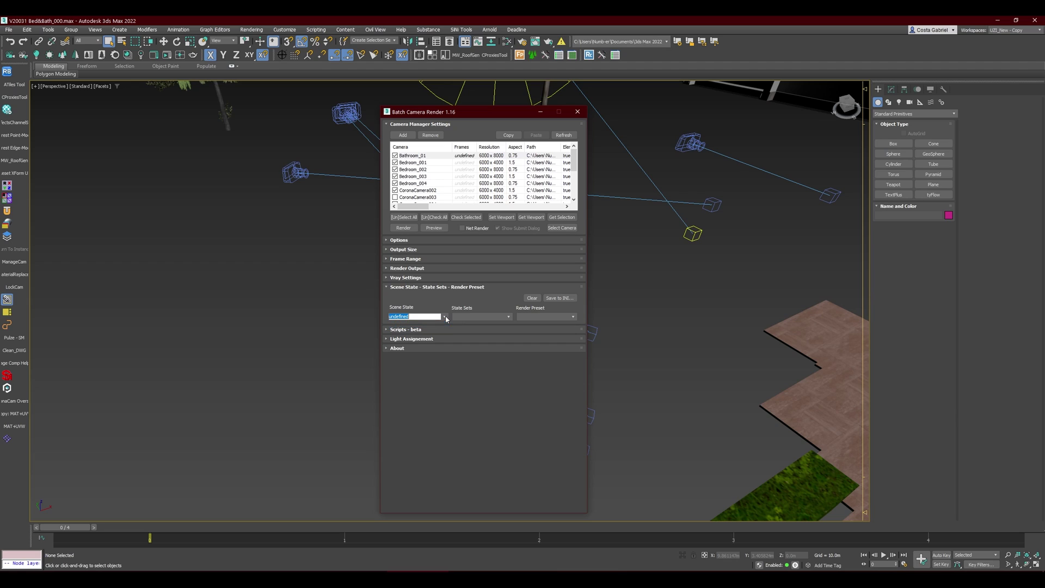
click(487, 315)
click(479, 330)
click(445, 288)
click(409, 297)
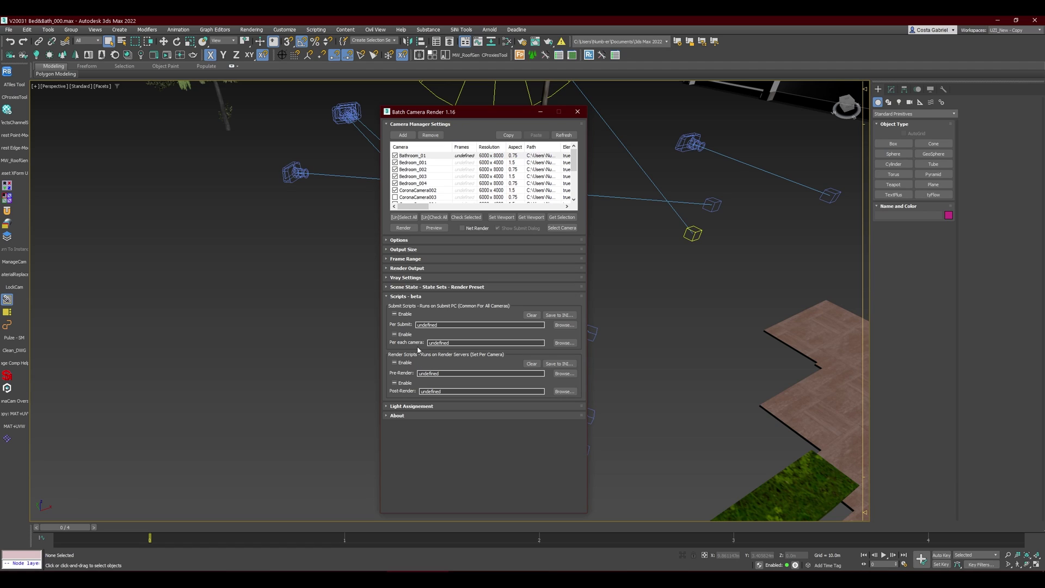
click(407, 297)
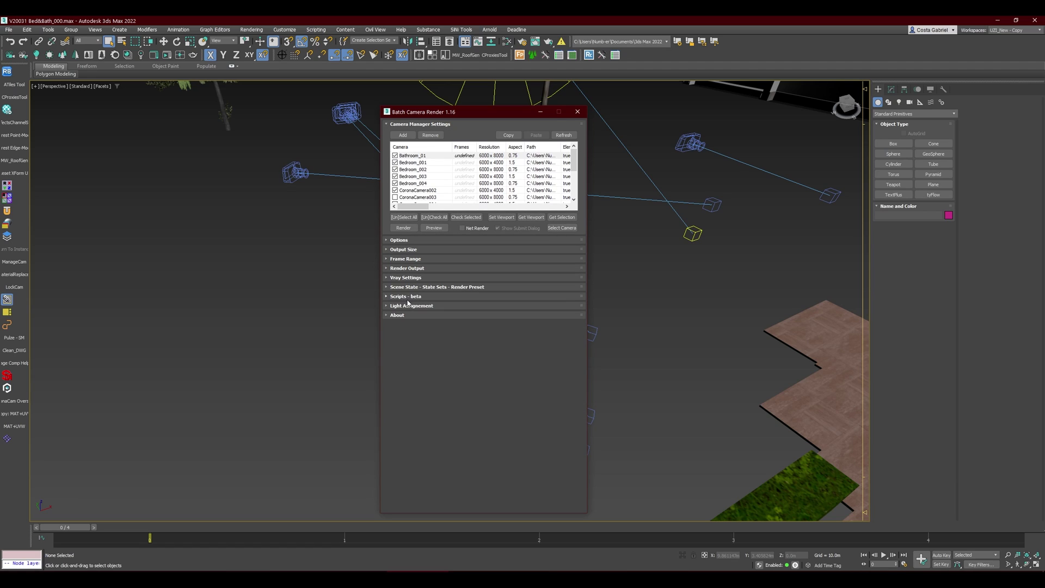
Step: Enable Use Deadline in the Batch Camera Render options and check the Deadline Repository path
click(397, 240)
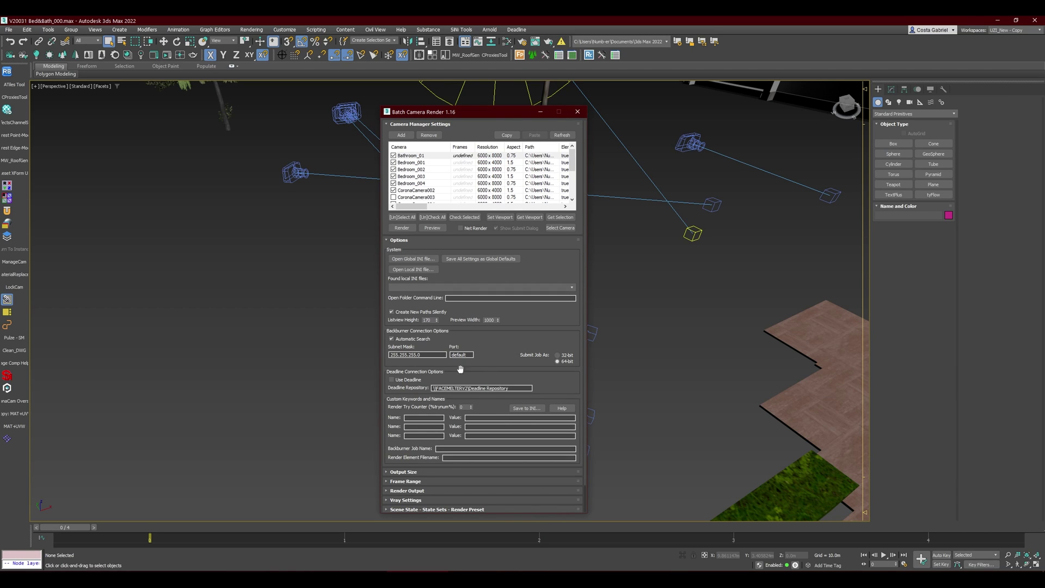
click(391, 380)
drag(531, 388, 395, 388)
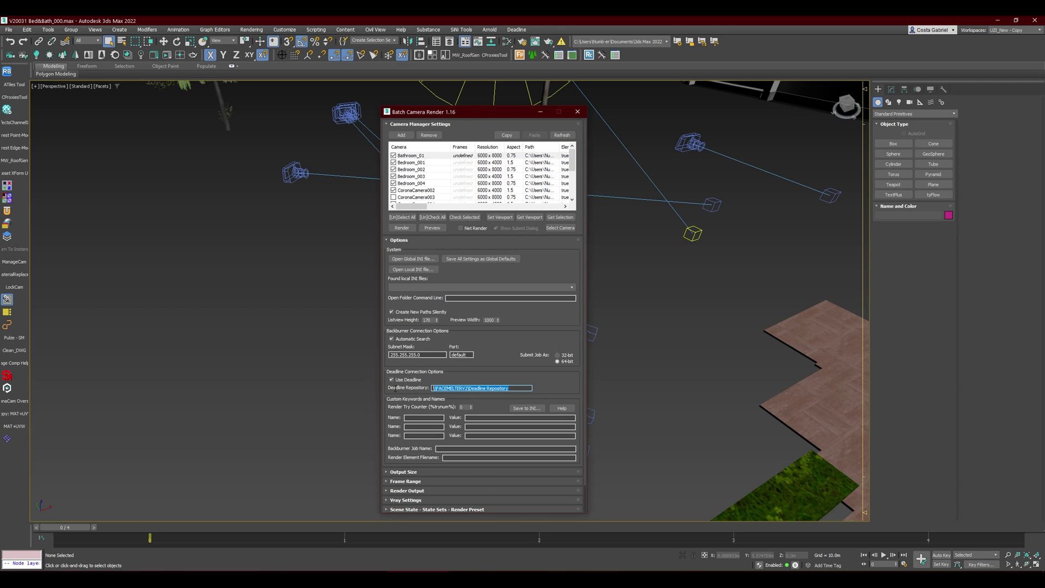
click(400, 240)
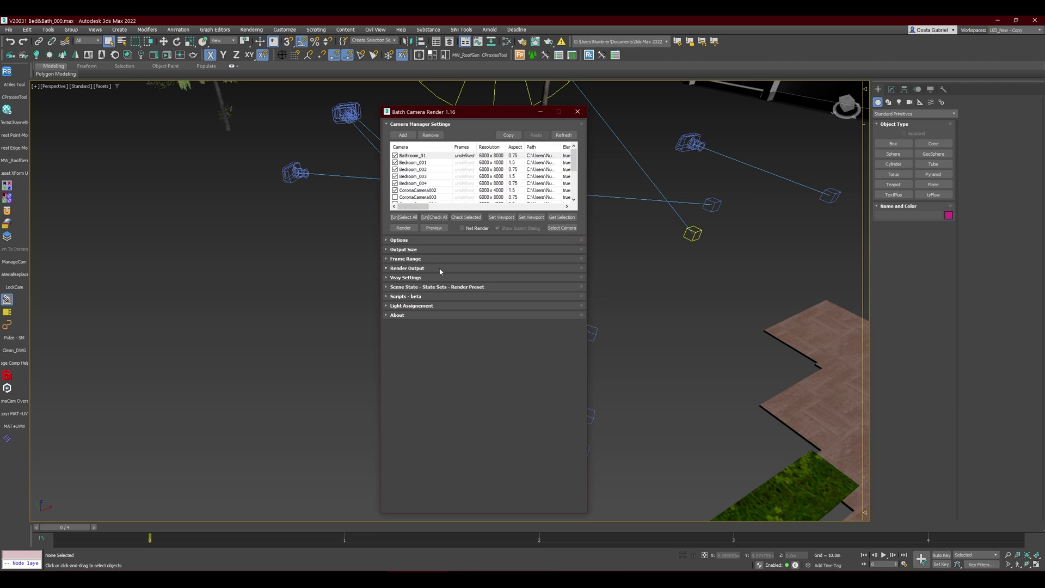
click(409, 230)
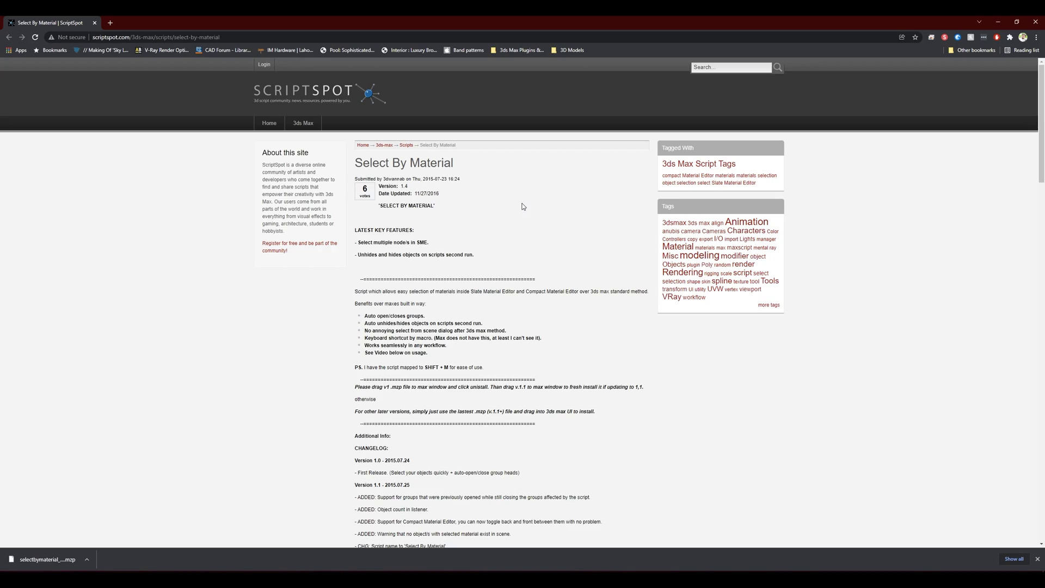
Step: Find the selectbymaterial_v1.4_by_3dwannab.mzp attachment on the ScriptSpot page and switch to 3ds Max
scroll(522, 206, down, 8)
scroll(544, 228, down, 4)
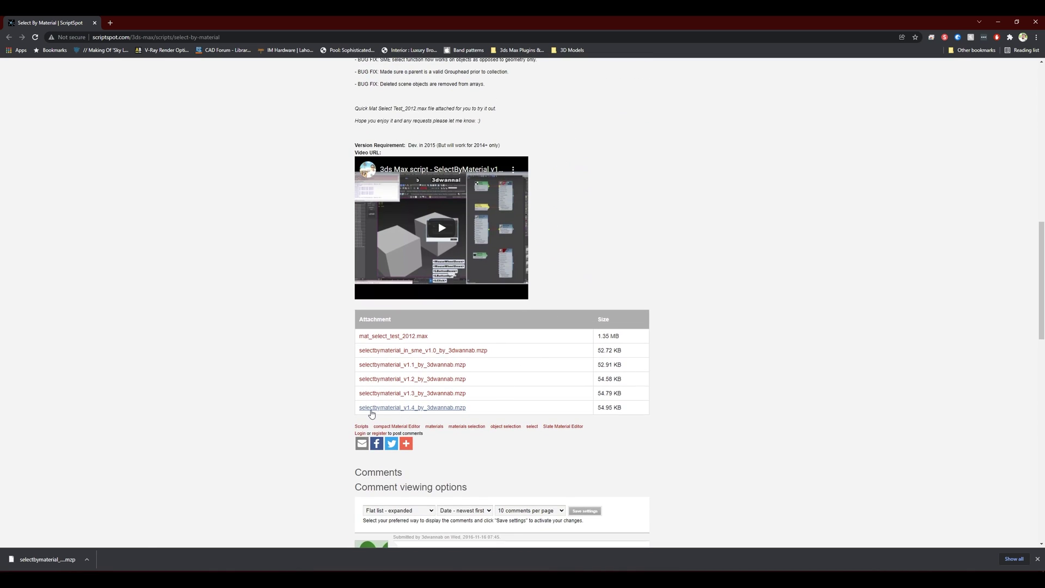
right_click(420, 409)
key(alt+Tab)
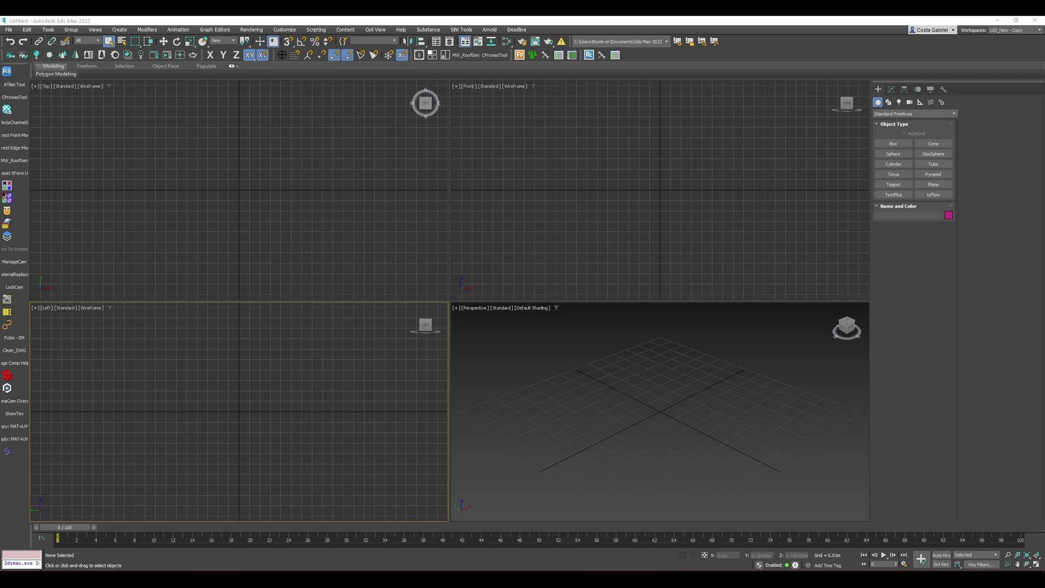
Step: Install the SelectByMaterial v1.4 script from its .mzp file in the empty scene and dismiss the installation notice
drag(107, 238, 539, 243)
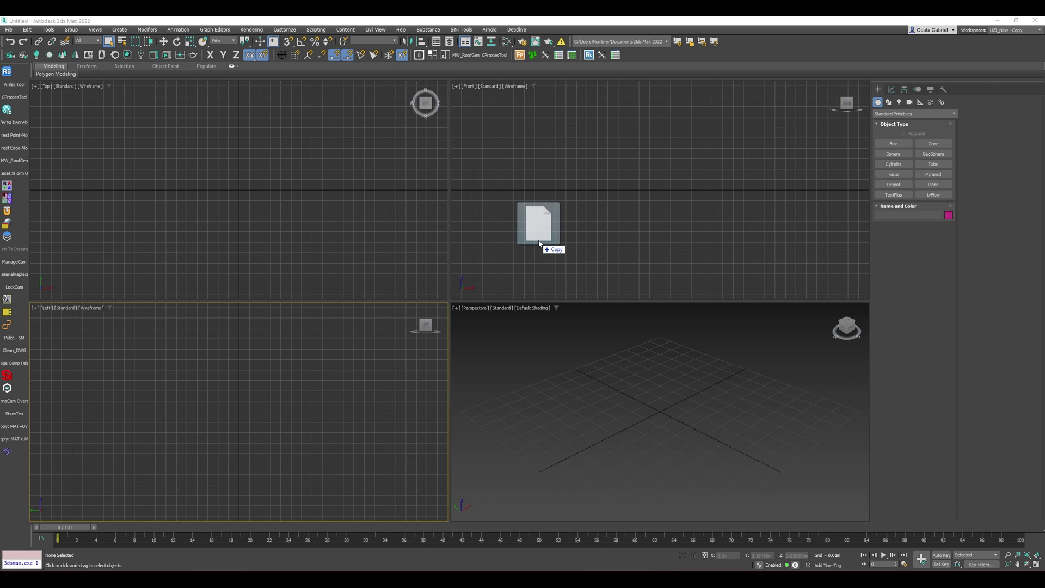
drag(540, 243, 539, 243)
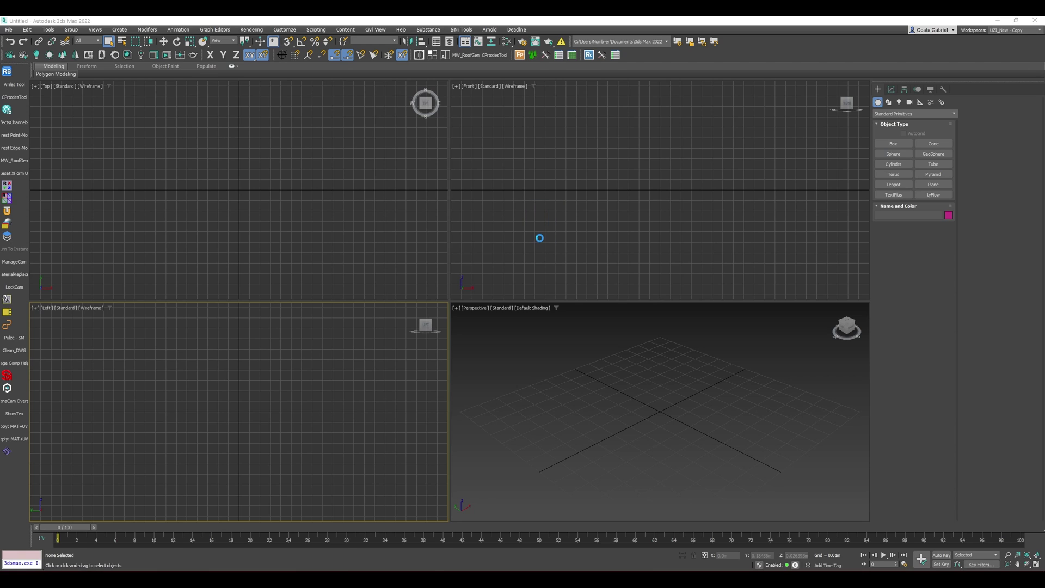
click(530, 241)
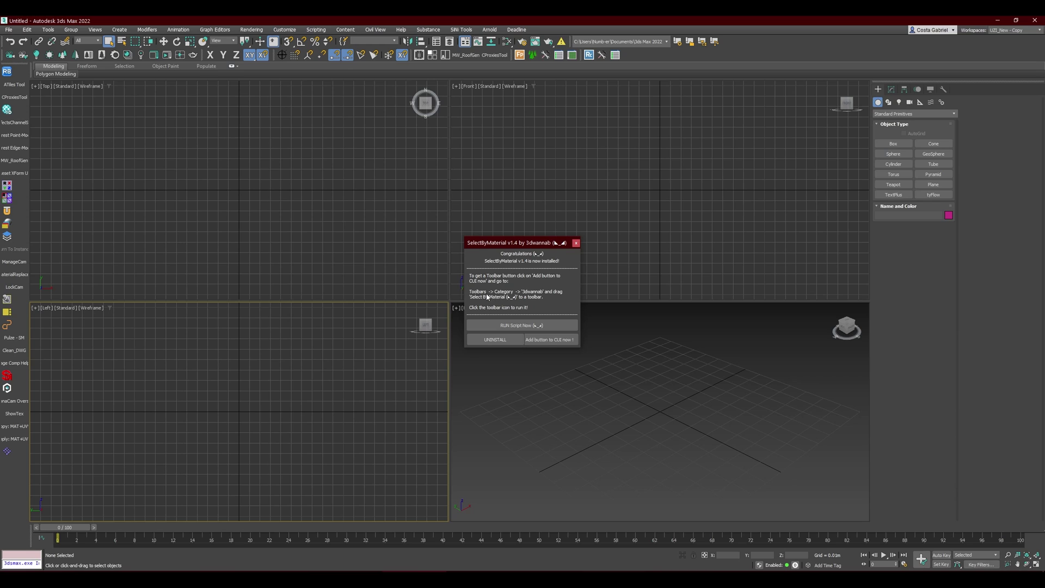
click(575, 245)
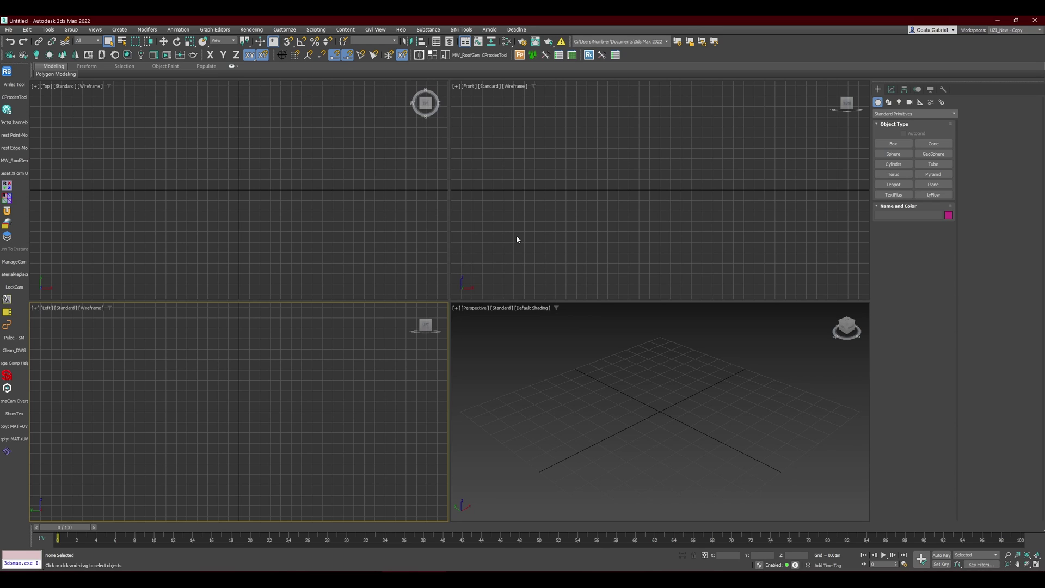
Step: Open the toolbar customization and show the actions in the 3dwannab category
click(286, 30)
click(371, 466)
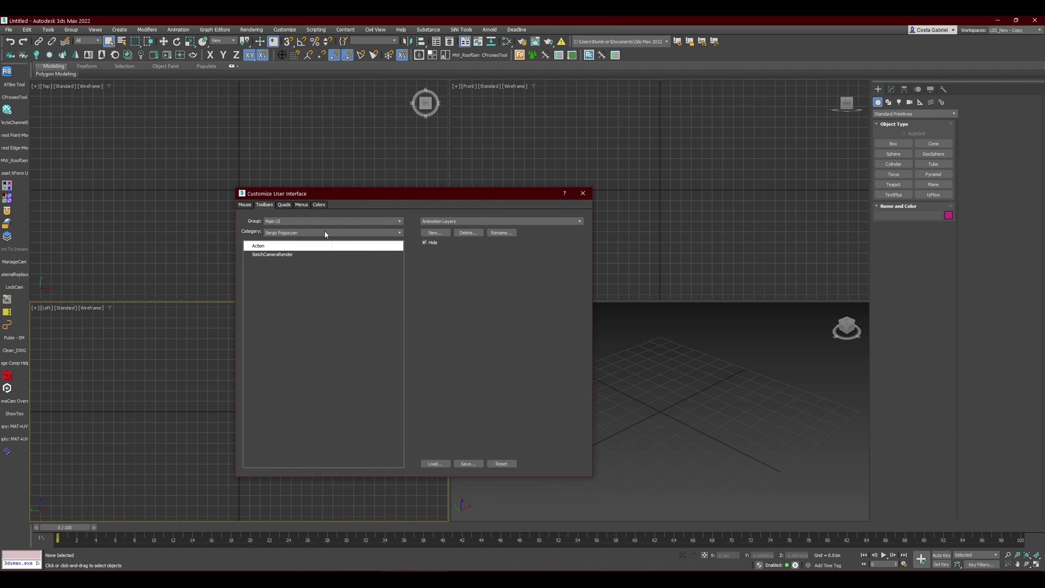
click(381, 234)
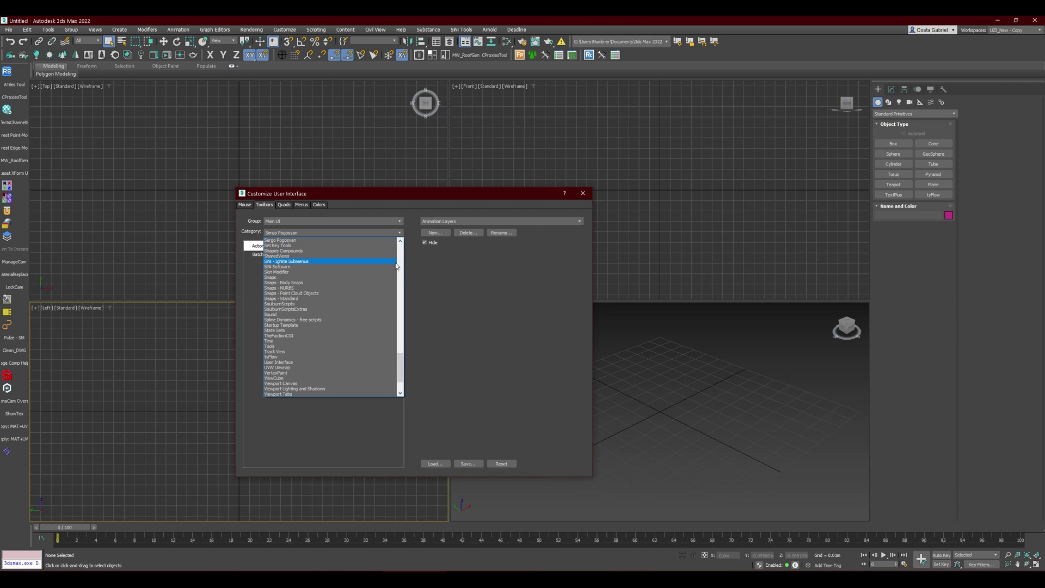
drag(400, 367, 401, 260)
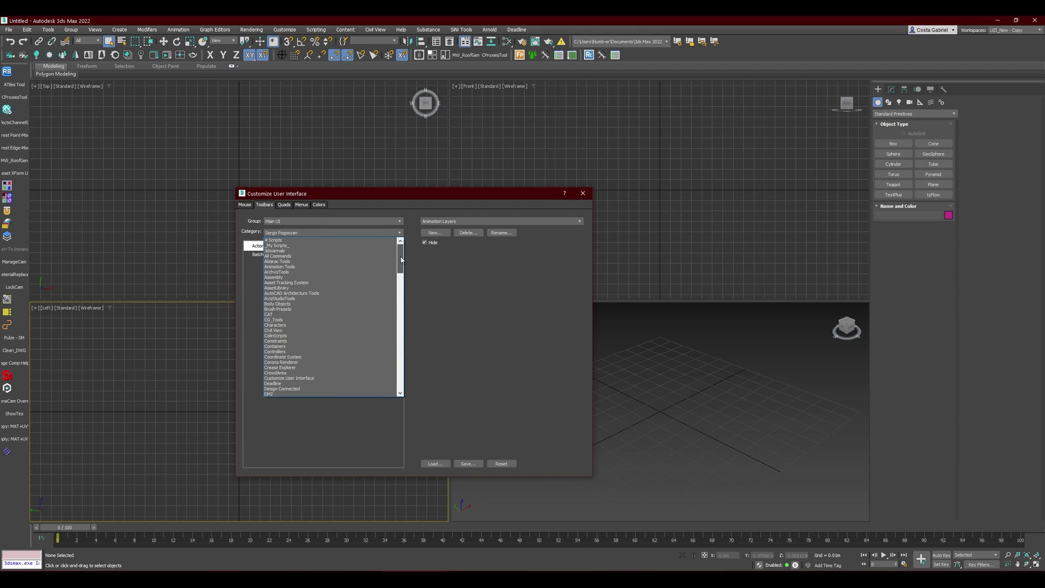
click(296, 251)
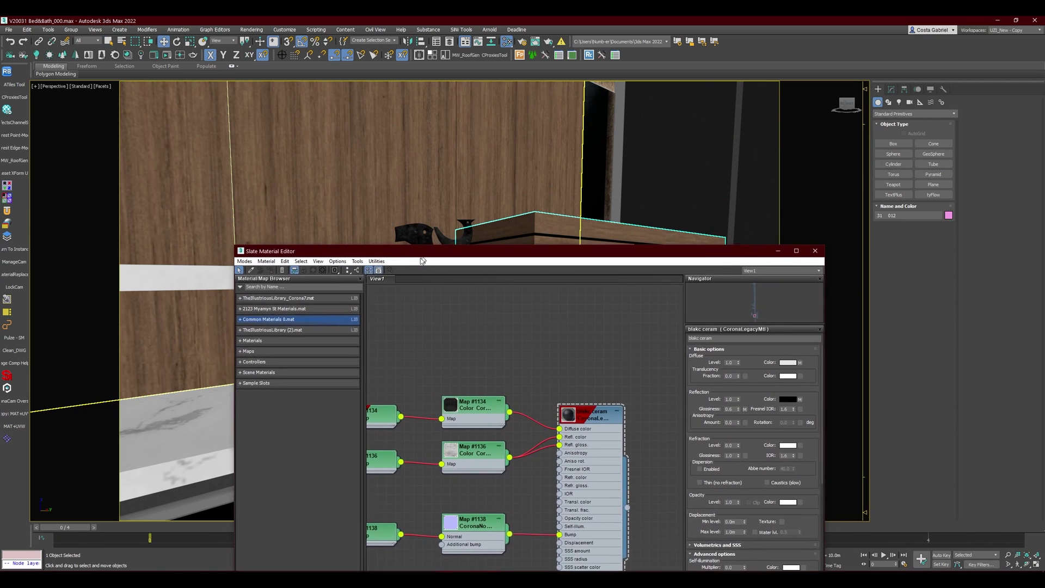
Step: Select all scene objects that use the blakc ceram material from the Slate Material Editor
drag(424, 253, 417, 161)
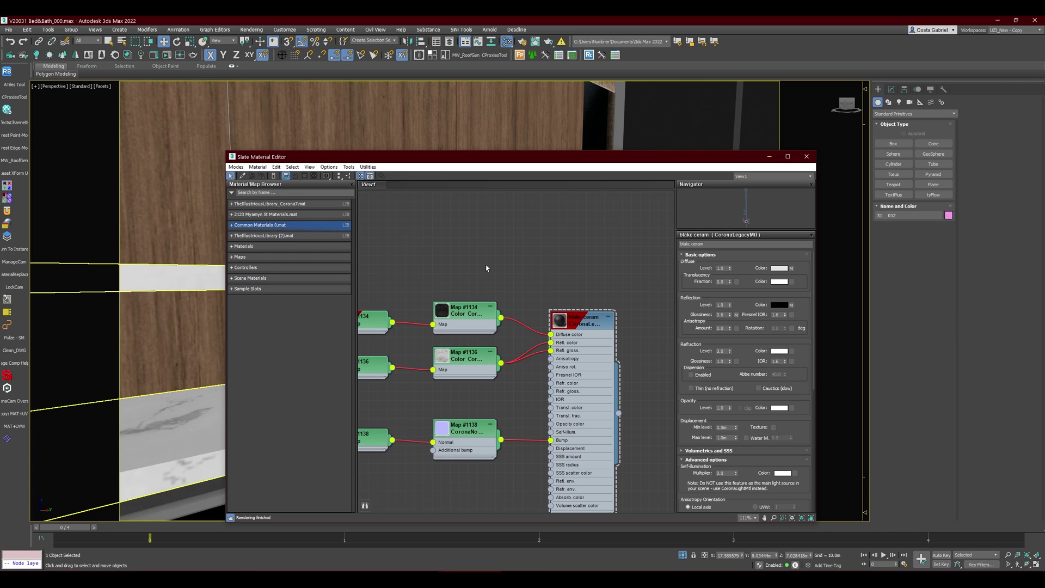
middle_drag(592, 293, 612, 256)
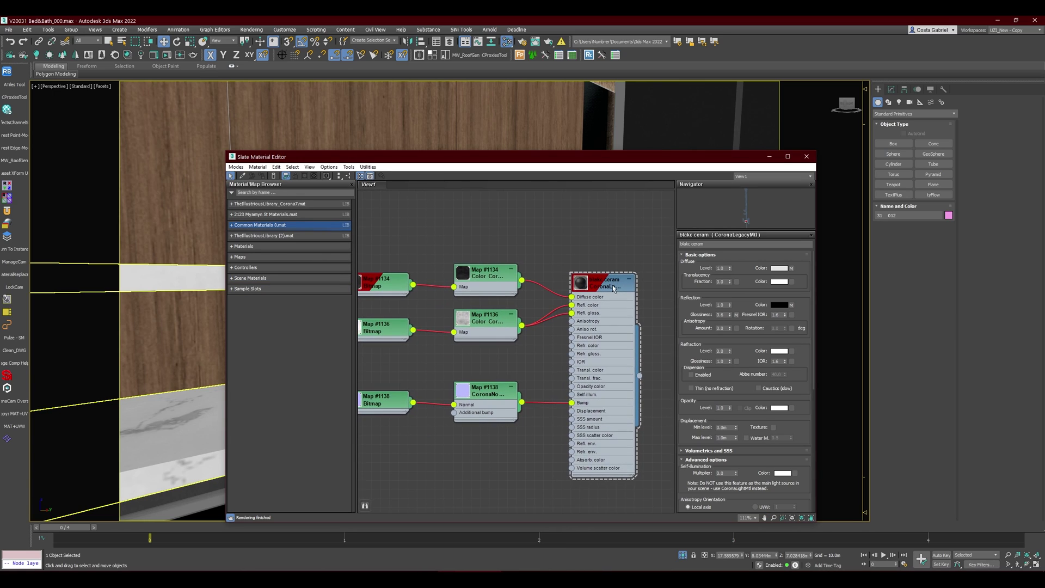
click(610, 287)
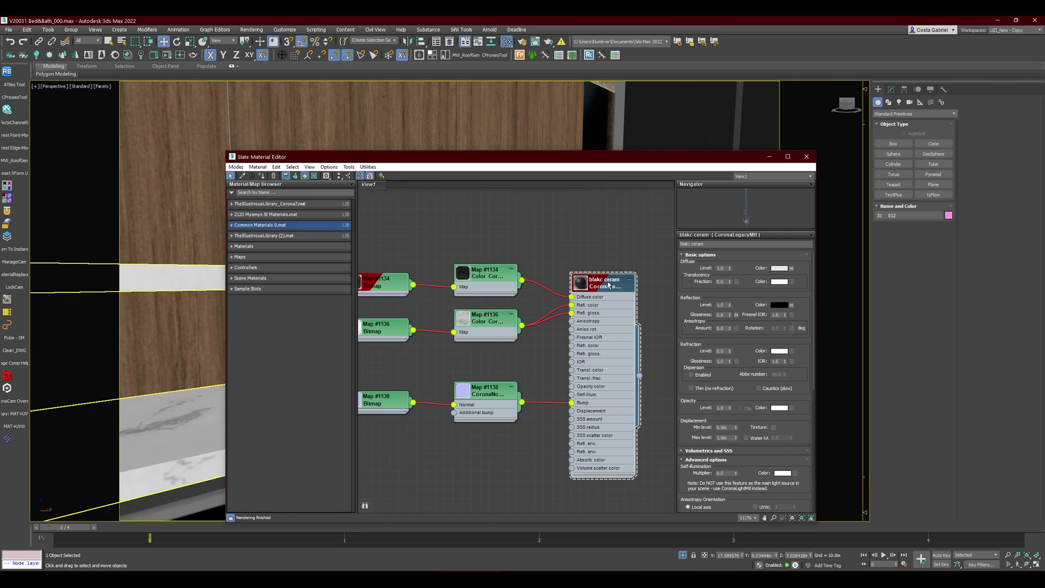
click(382, 176)
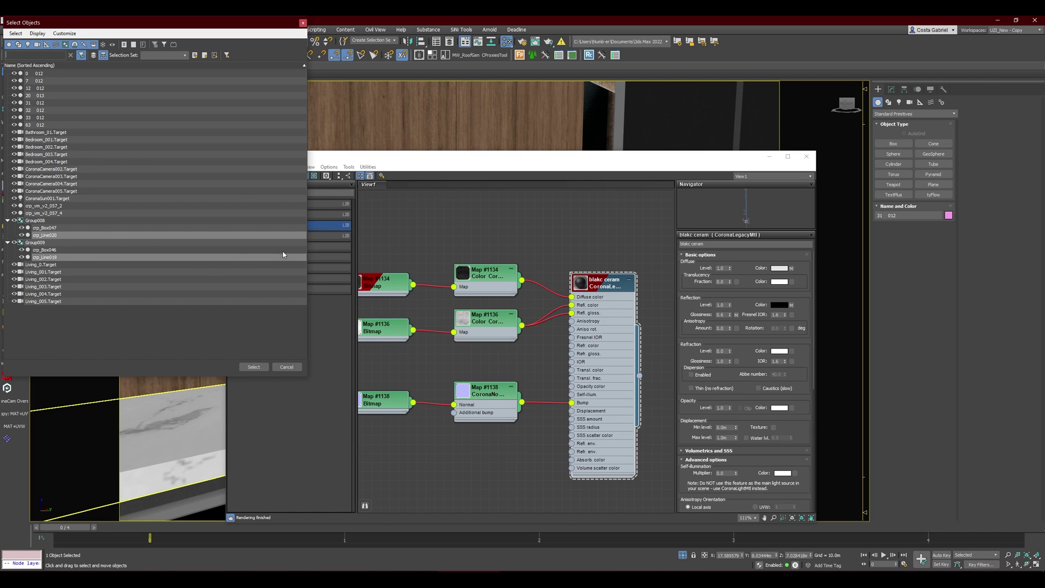
click(253, 367)
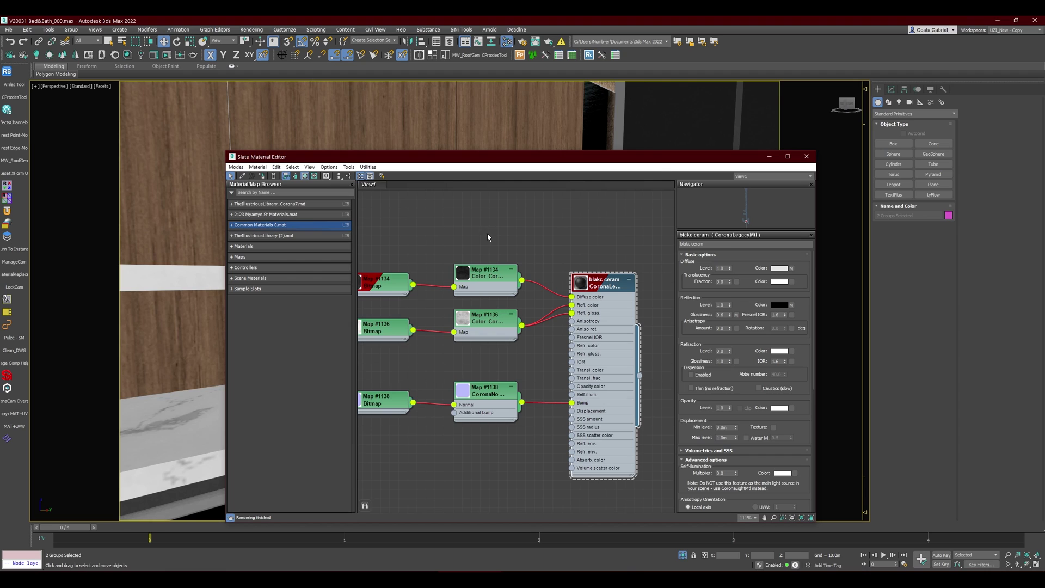
Step: Isolate the objects selected by the blakc ceram material, frame them in the perspective viewport and deselect them
drag(485, 156, 495, 317)
key(z)
key(alt+q)
middle_drag(611, 205, 527, 238)
click(527, 238)
Step: Reposition the Slate Material Editor to uncover the isolated objects and bring up the blakc ceram material with its connected maps
drag(630, 321, 764, 129)
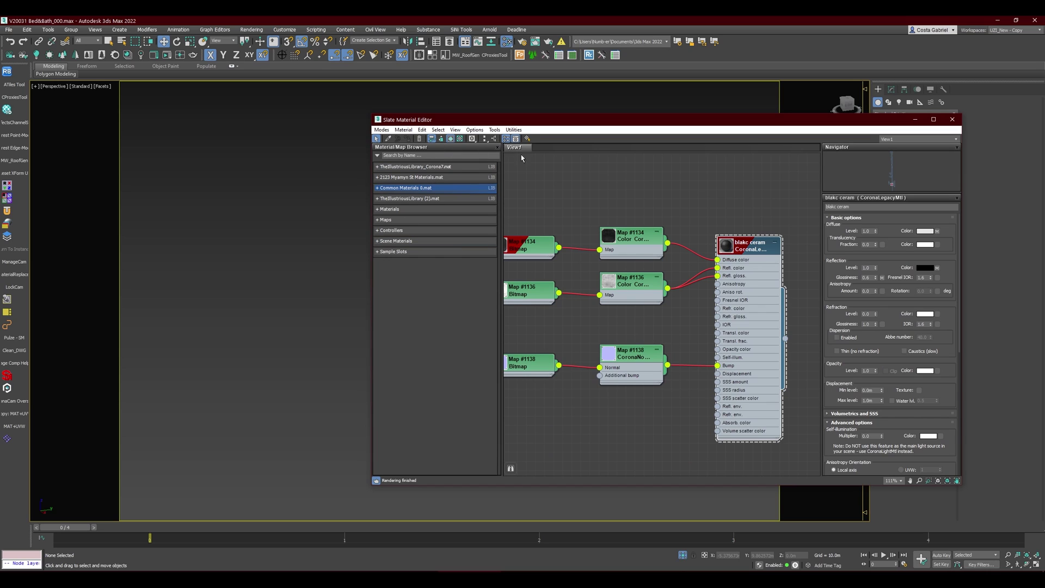
middle_drag(673, 196, 543, 189)
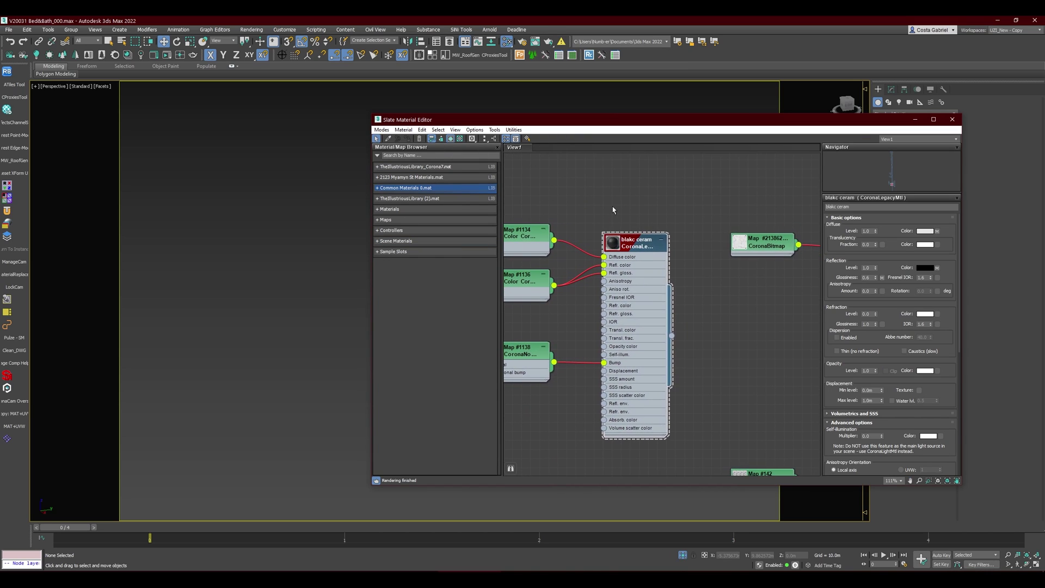
click(623, 241)
middle_drag(576, 206, 664, 212)
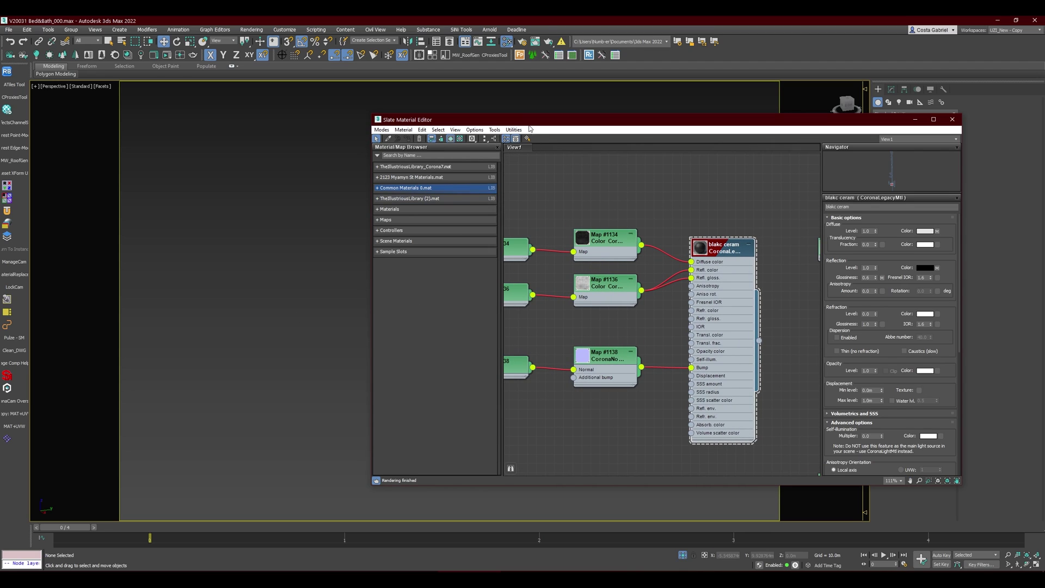
drag(436, 120, 517, 124)
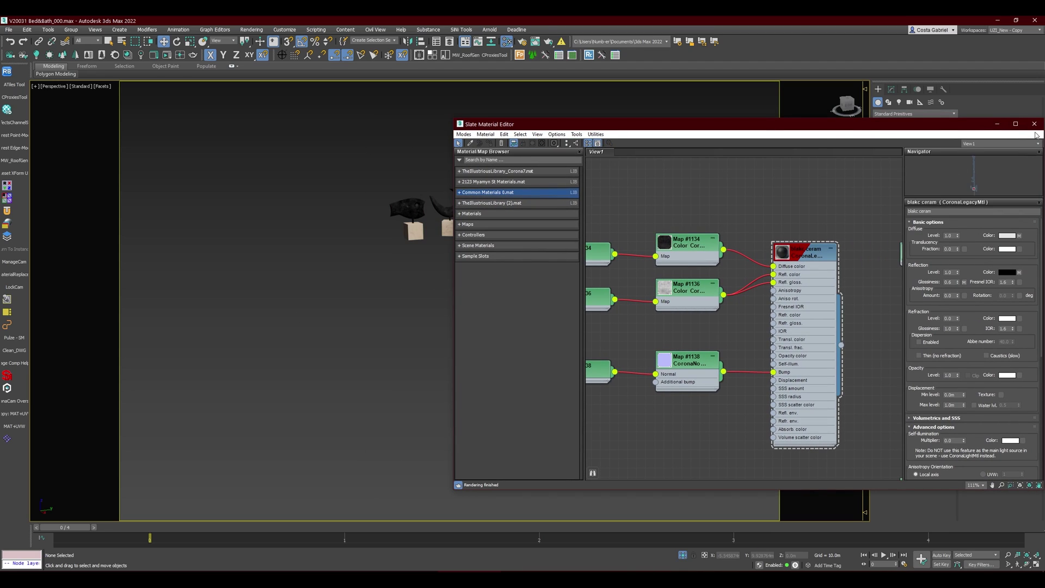
middle_drag(733, 198, 800, 201)
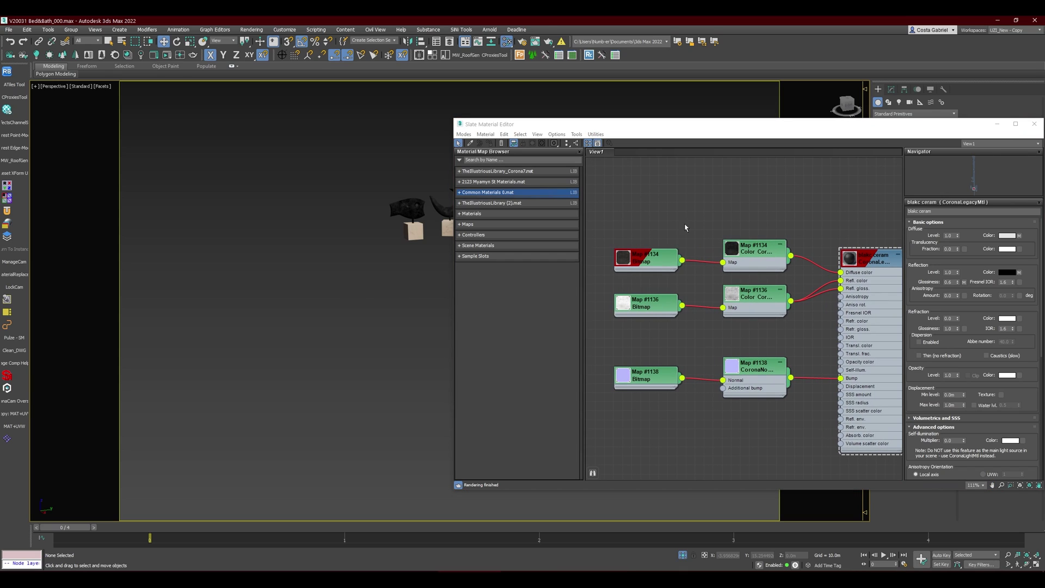
Step: Undo the deselection of the two objects using the blakc ceram material and close the Slate Material Editor
middle_drag(669, 231, 558, 233)
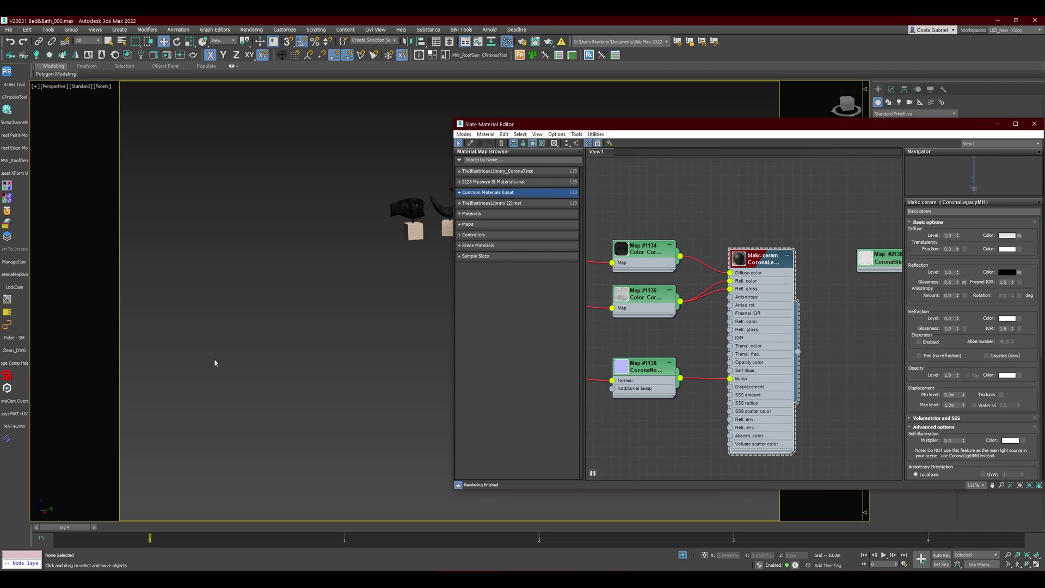
key(ctrl+z)
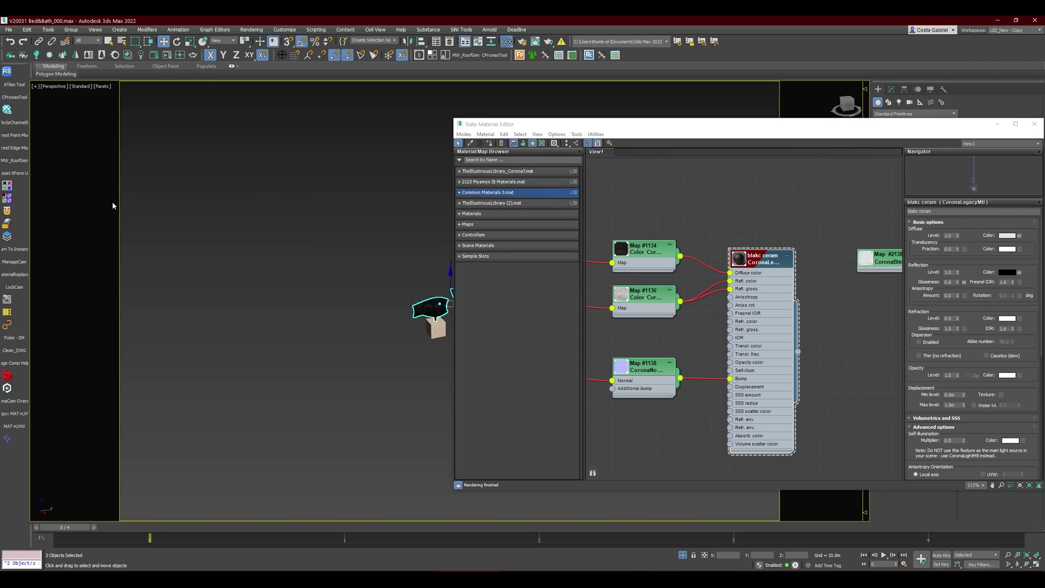
drag(914, 123, 620, 151)
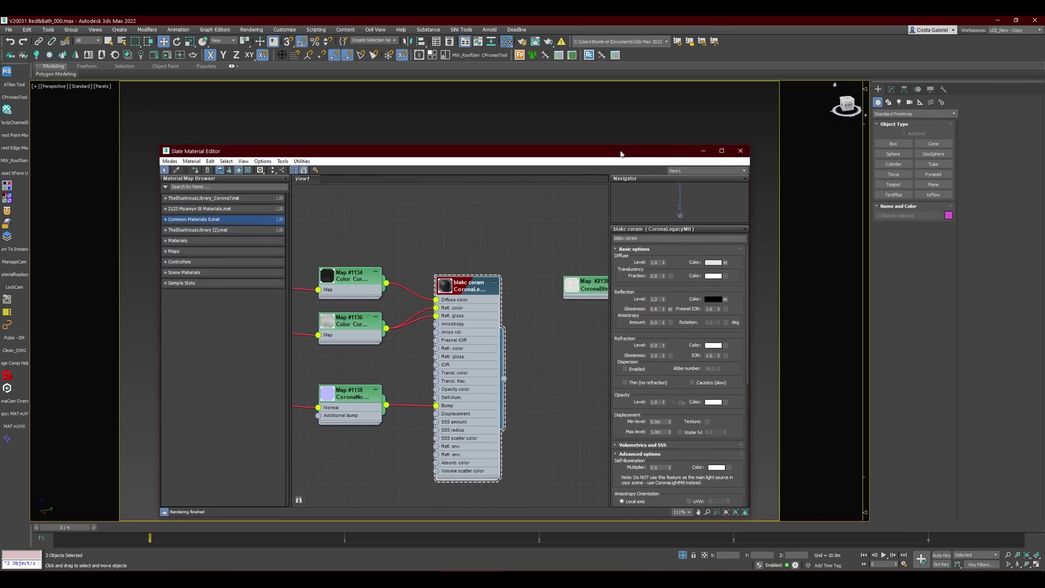
click(740, 150)
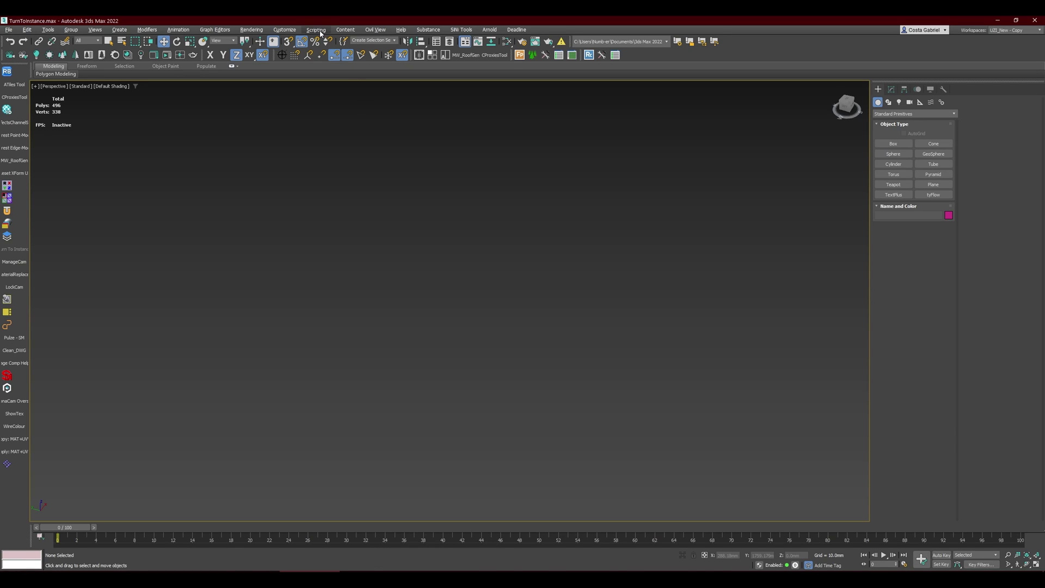
Step: Find the turntoinstance script in the scripts folder and close the file chooser without opening it
click(320, 32)
click(343, 133)
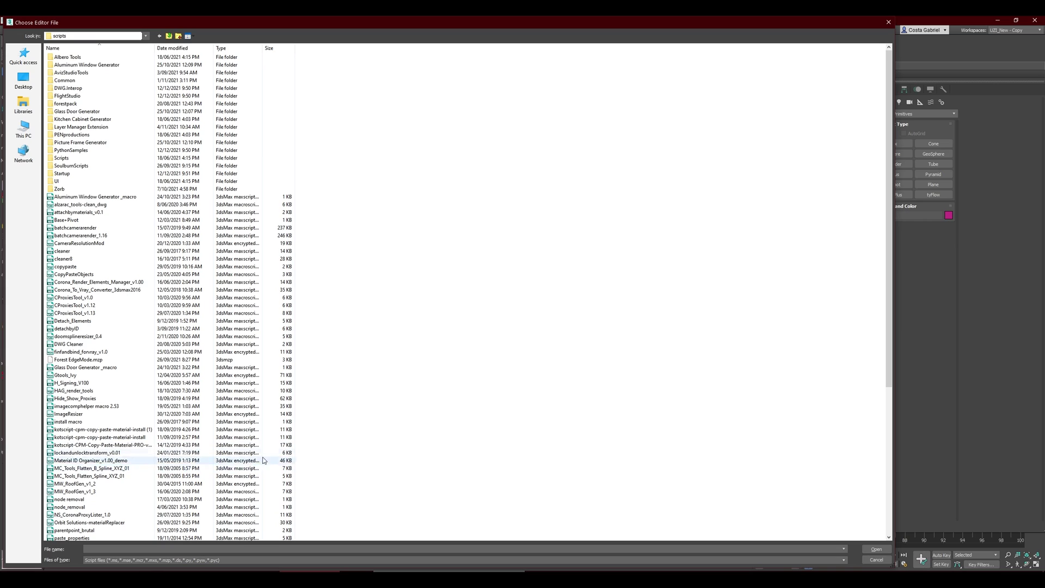
scroll(405, 401, down, 9)
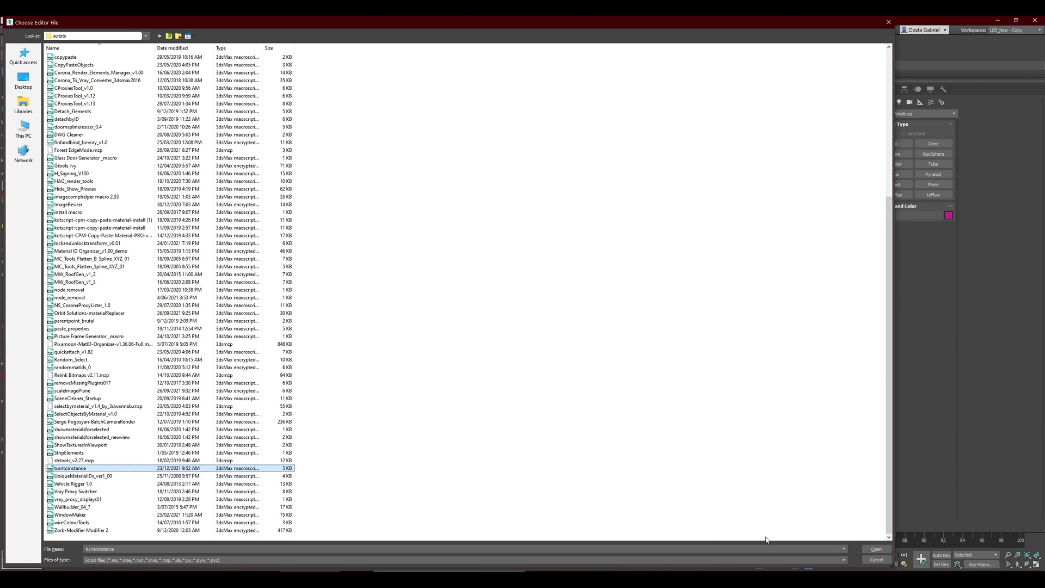
click(876, 559)
Step: Open the toolbar customization and browse the action categories for the installed script
click(284, 29)
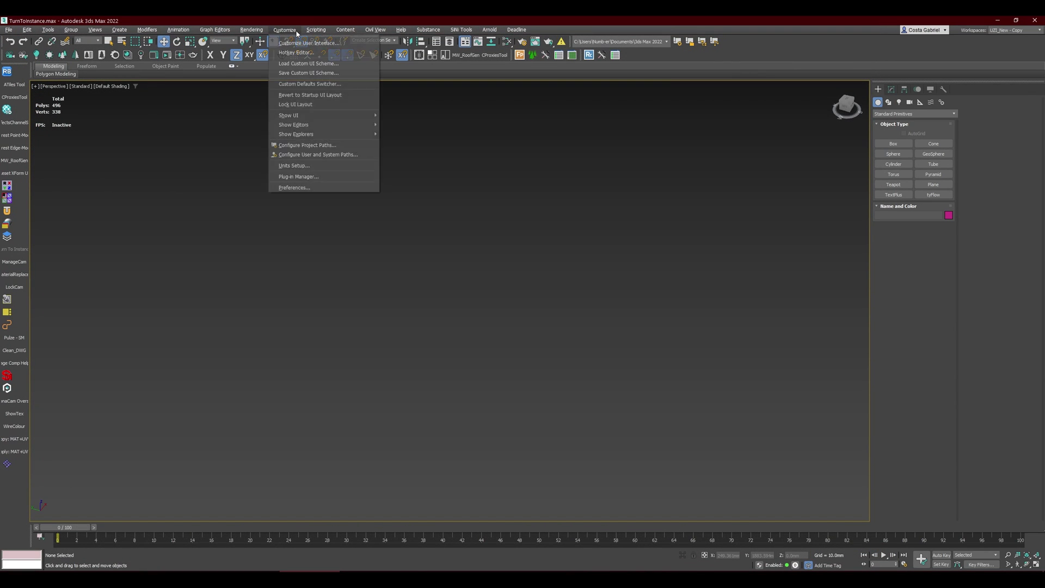
key(Escape)
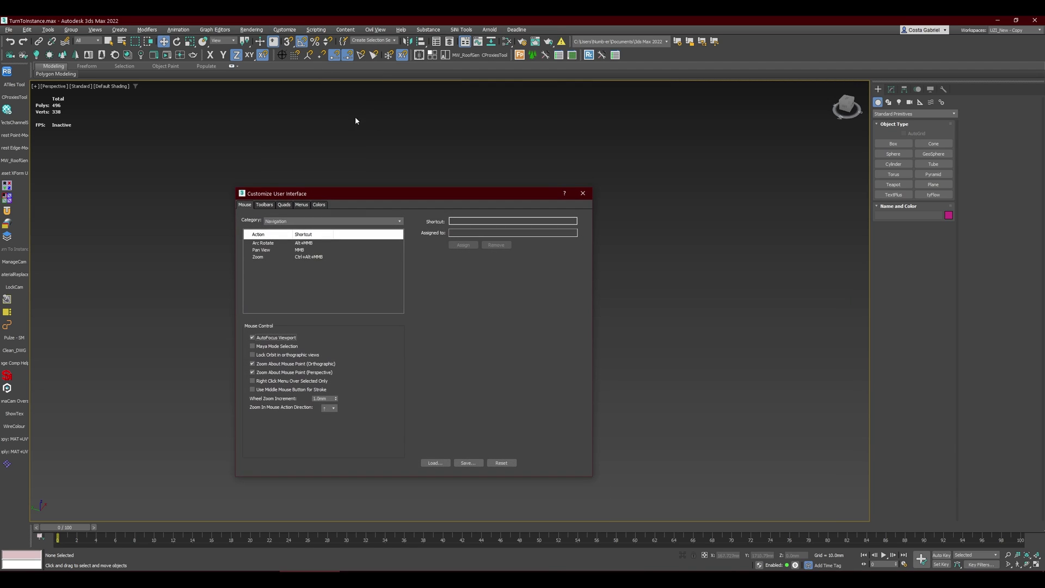
click(265, 204)
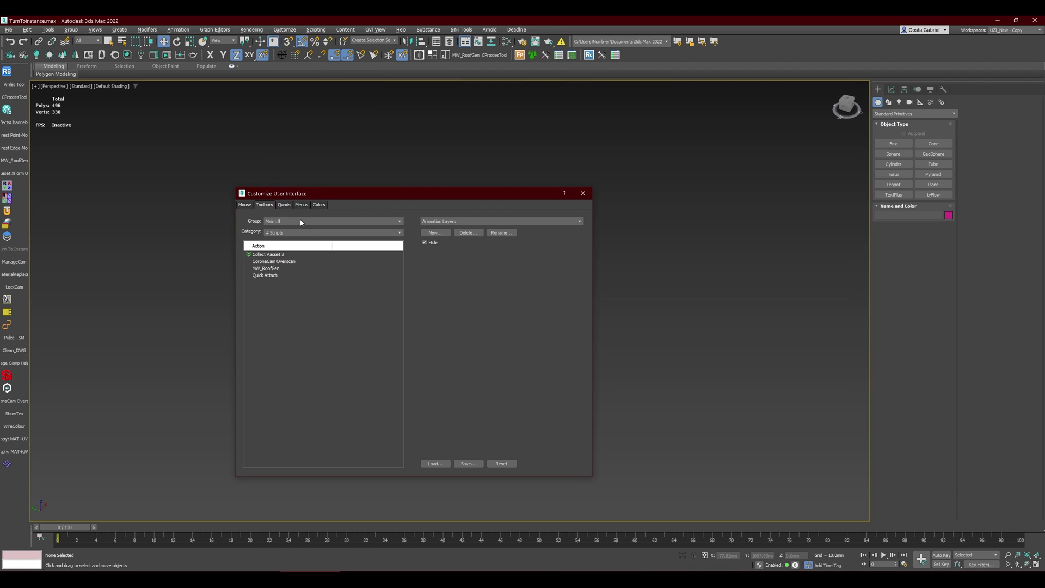
click(393, 232)
drag(401, 255, 403, 314)
click(313, 335)
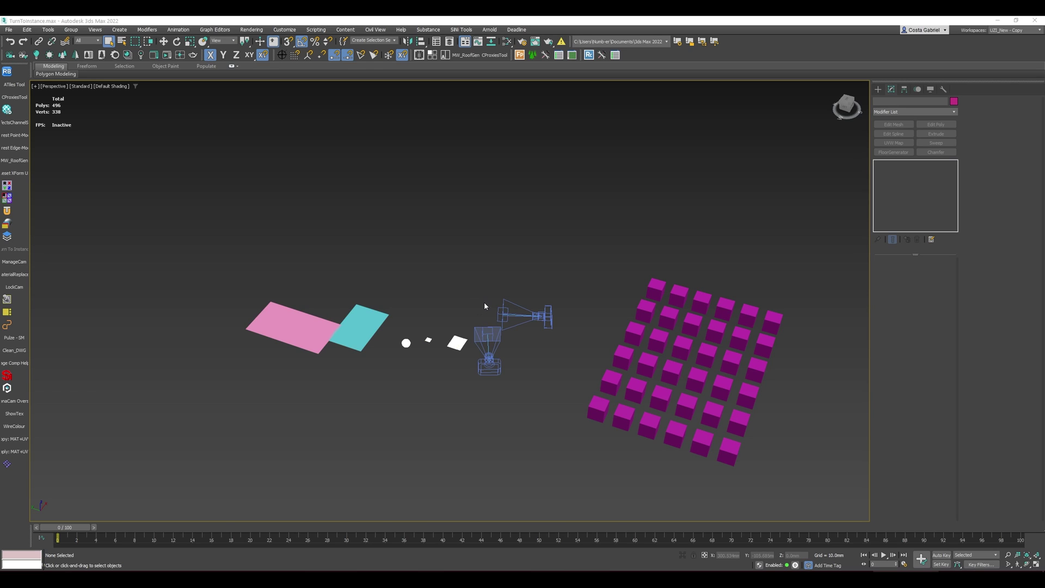
Step: Increase the height of the fourth box in the front row of the grid, and undo the change
middle_drag(485, 302, 507, 288)
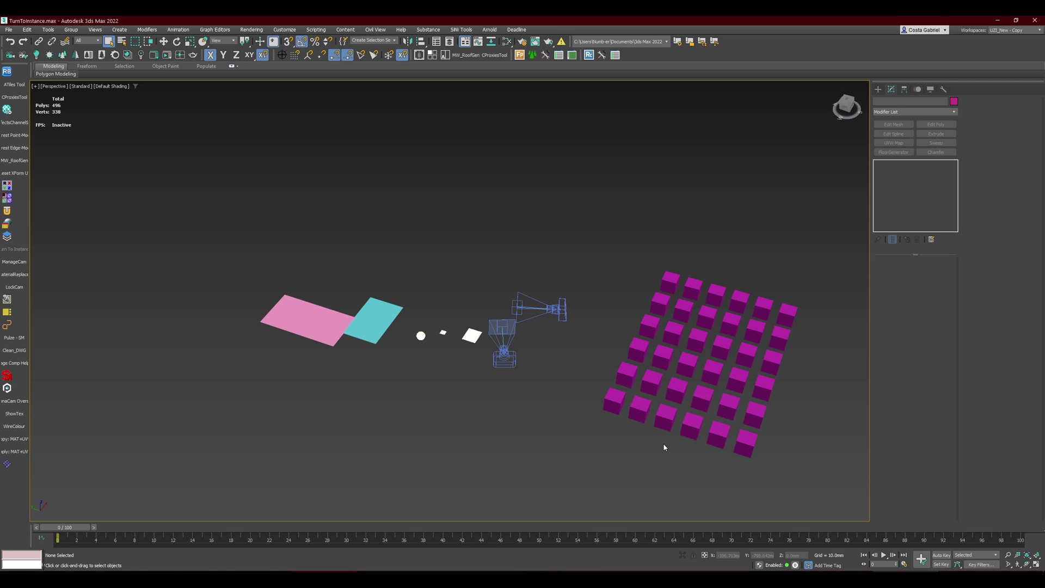
middle_drag(662, 443, 575, 433)
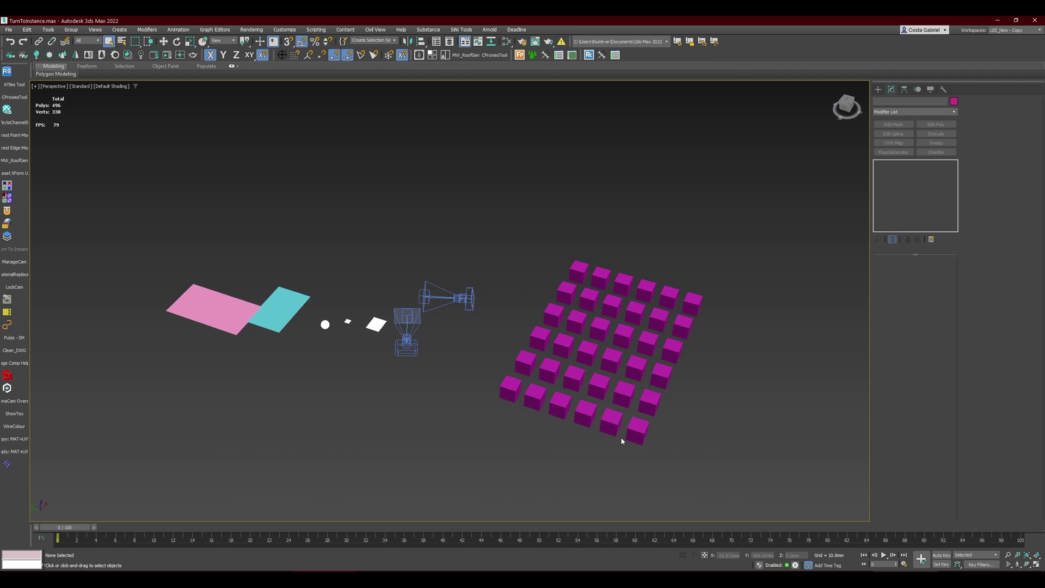
scroll(615, 441, up, 3)
middle_drag(674, 423, 640, 446)
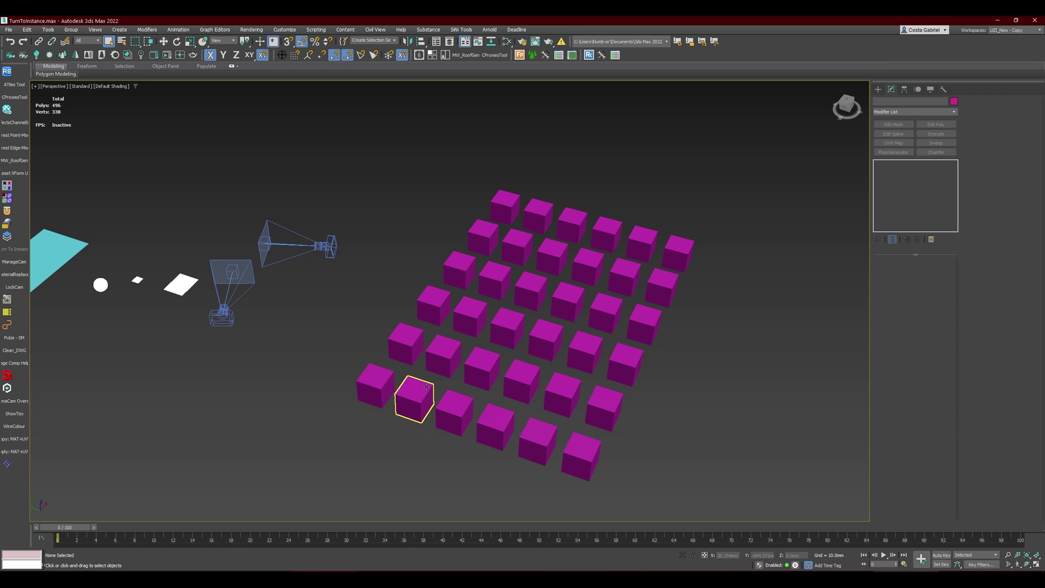
alt+middle_drag(533, 409, 508, 443)
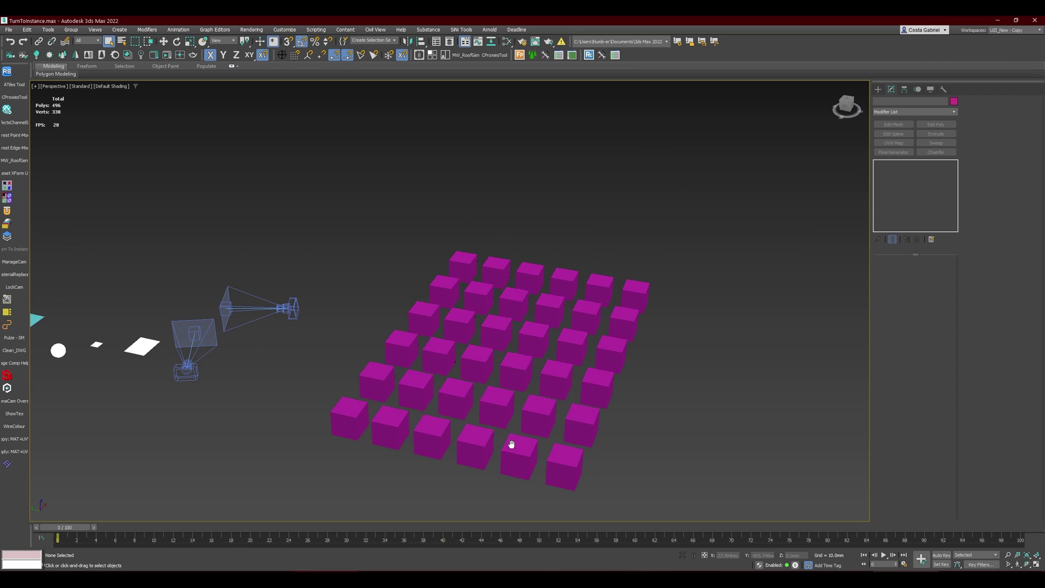
click(474, 443)
scroll(522, 369, up, 3)
key(w)
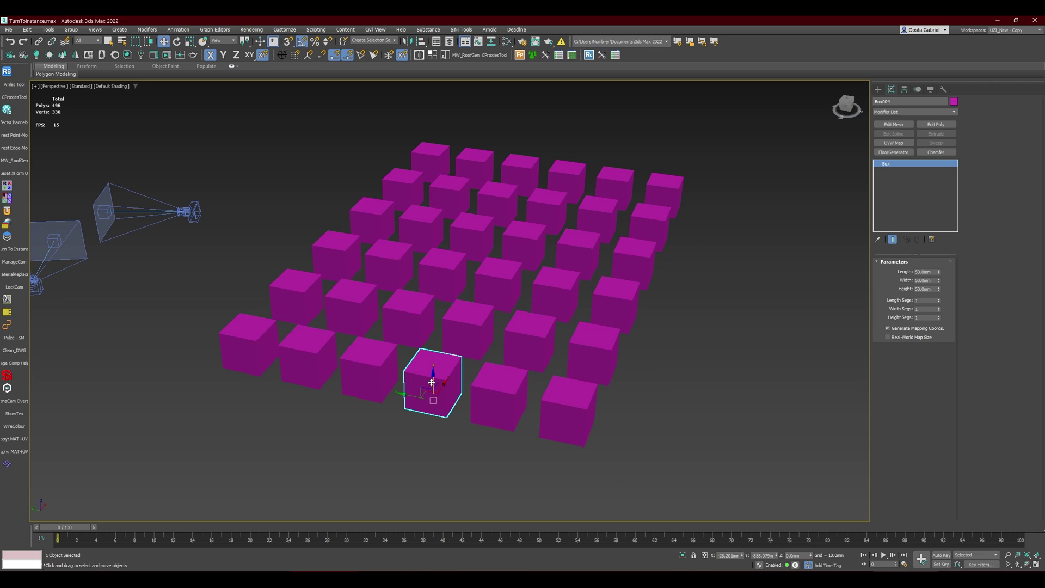
drag(430, 354, 428, 378)
drag(941, 289, 933, 230)
key(ctrl+z)
Step: Turn all 36 boxes of the grid into instances of one front-row box with the Turn To Instance script
middle_drag(657, 401, 674, 400)
drag(735, 450, 234, 168)
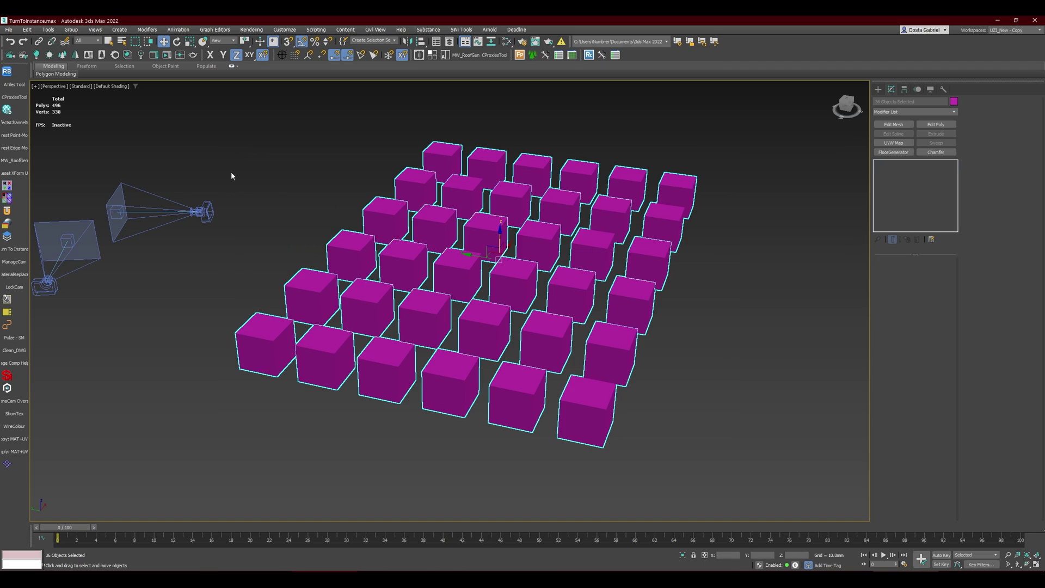
click(15, 250)
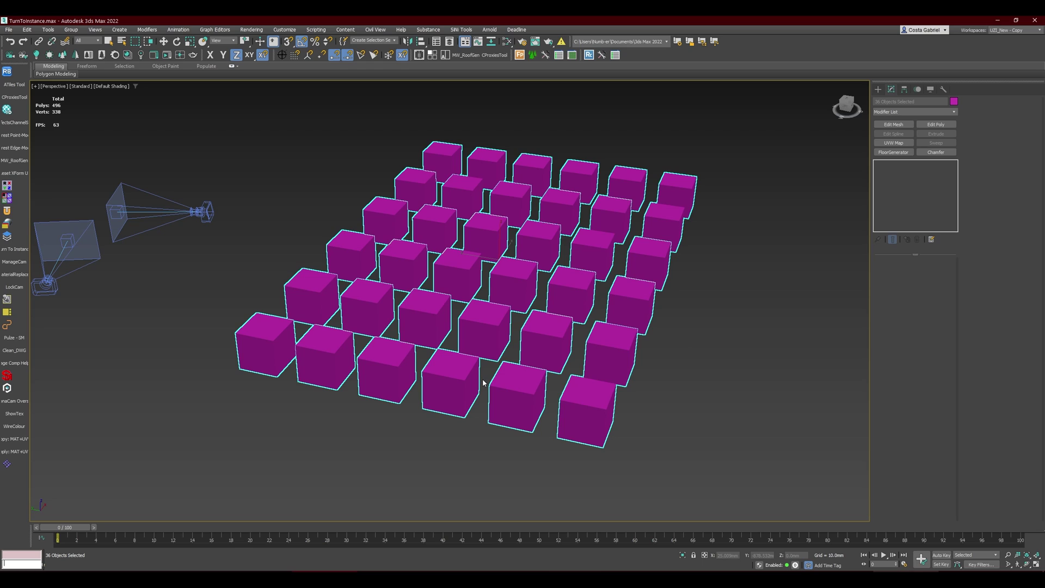
key(w)
click(462, 450)
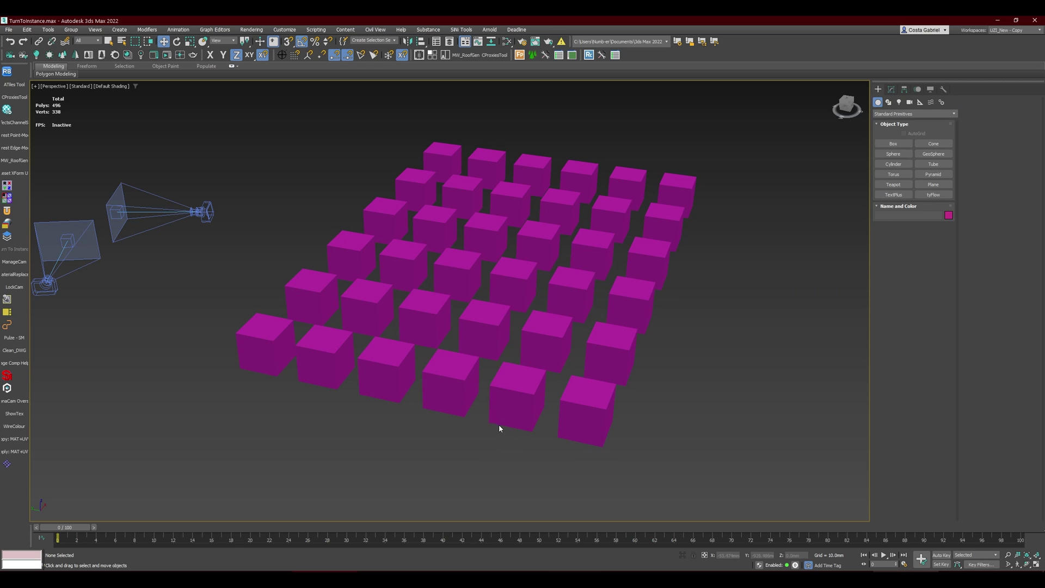
Step: Increase the height of the fourth front-row box to make all instanced boxes taller
click(452, 389)
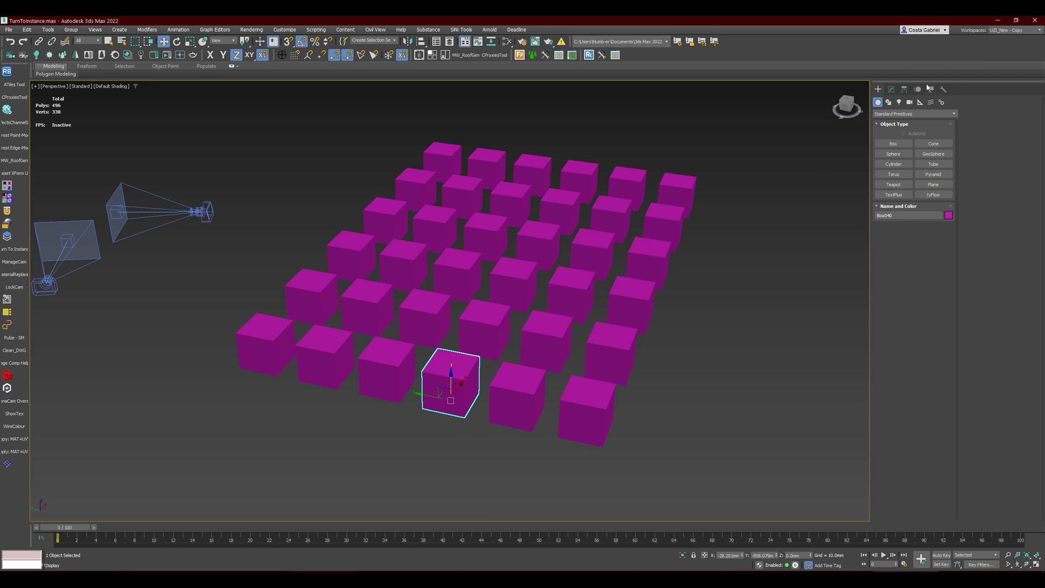
click(891, 89)
drag(938, 289, 914, 264)
middle_drag(795, 303, 804, 304)
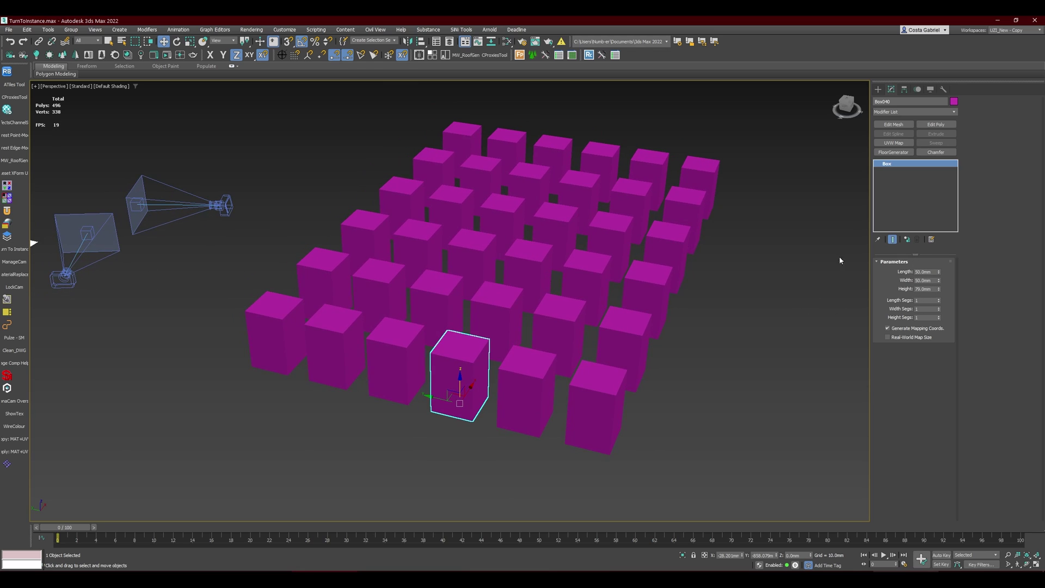
Step: Make the fourth front-row box unique and enlarge its length, width and height, with a height of about 194 mm
right_click(895, 163)
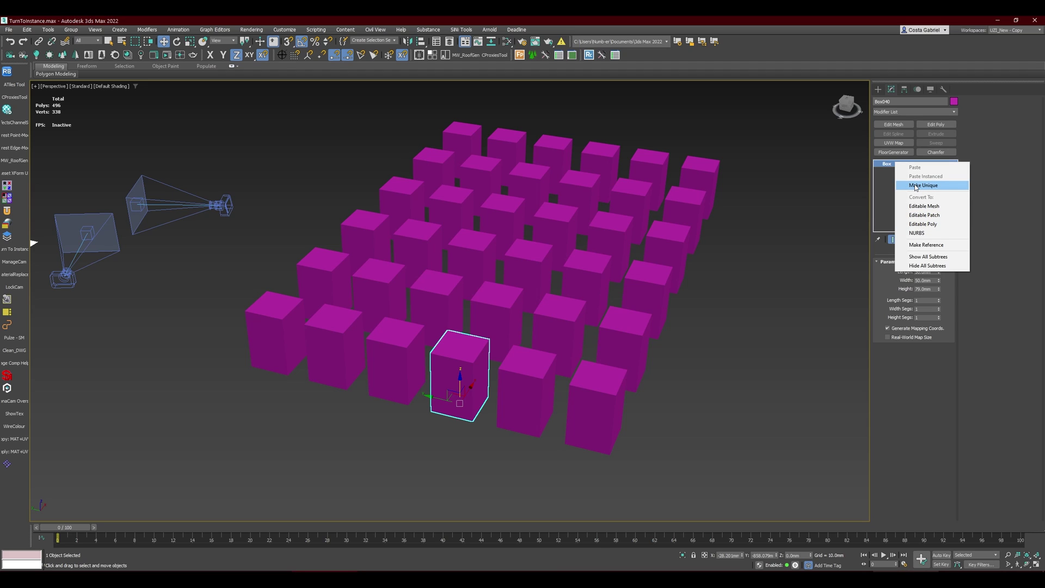
click(915, 185)
drag(938, 289, 937, 245)
drag(938, 281, 938, 256)
scroll(673, 337, down, 2)
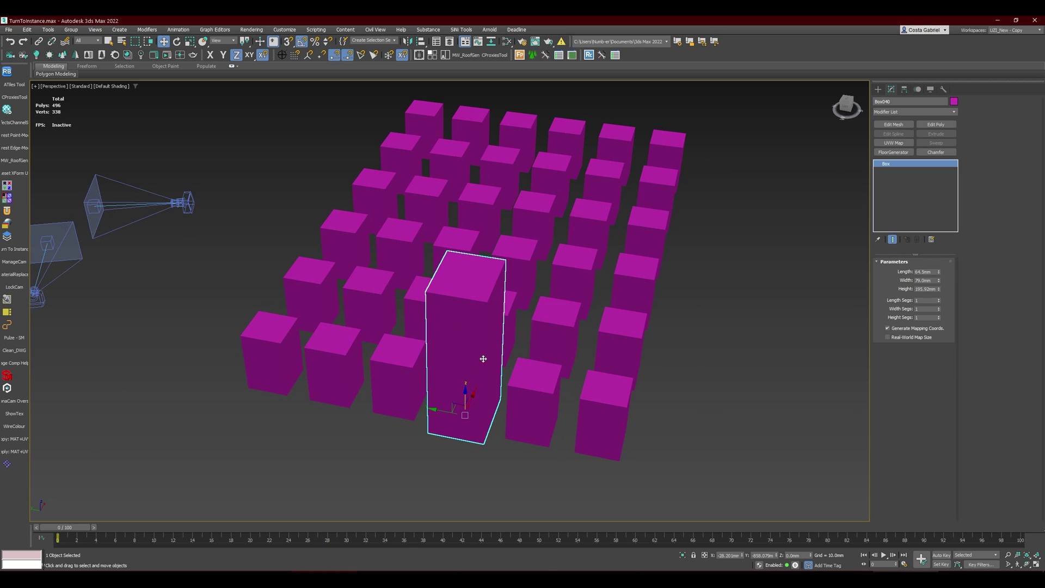
Step: Select the whole grid of boxes and turn them into instances of the enlarged front-row box with Turn To Instance
scroll(530, 359, down, 2)
scroll(492, 376, up, 3)
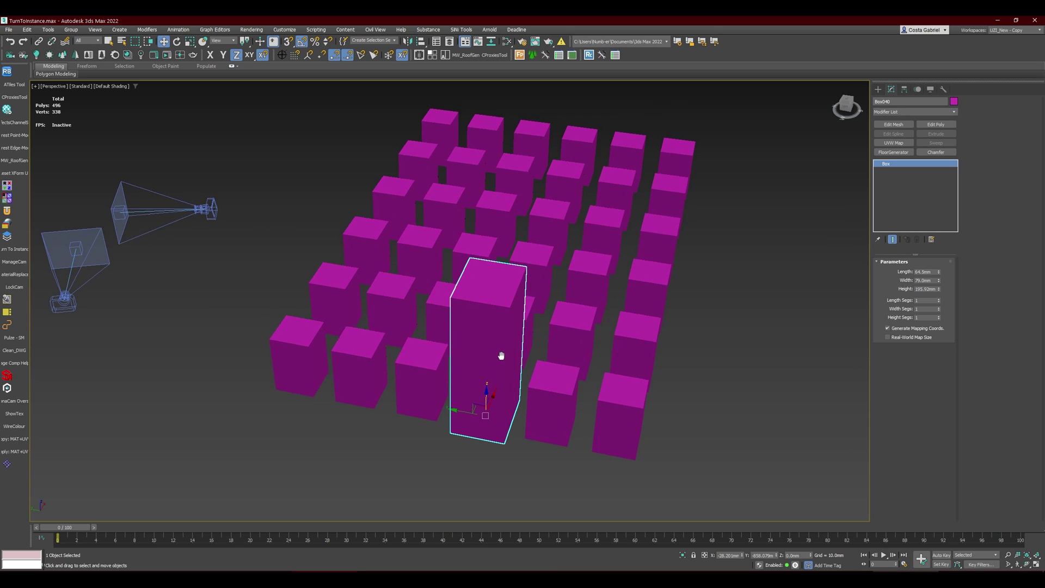
scroll(496, 358, up, 1)
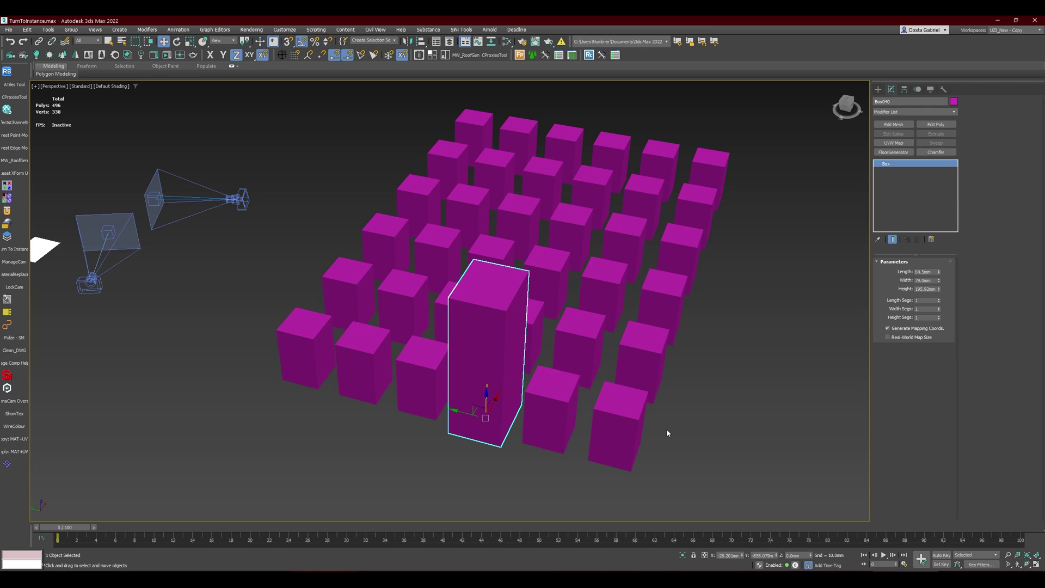
alt+middle_drag(665, 441, 760, 468)
drag(761, 468, 322, 142)
drag(269, 109, 268, 109)
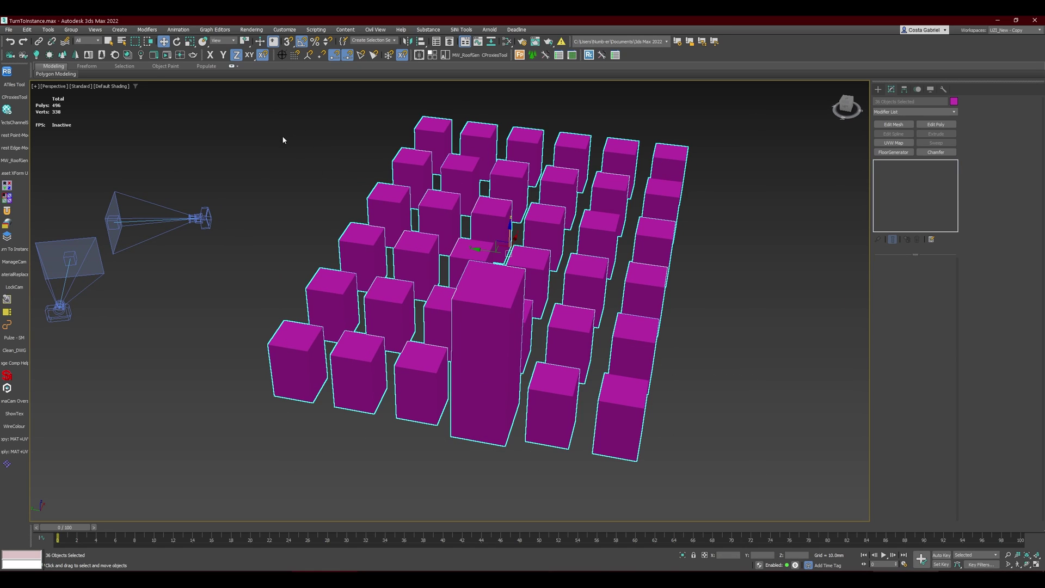
click(28, 250)
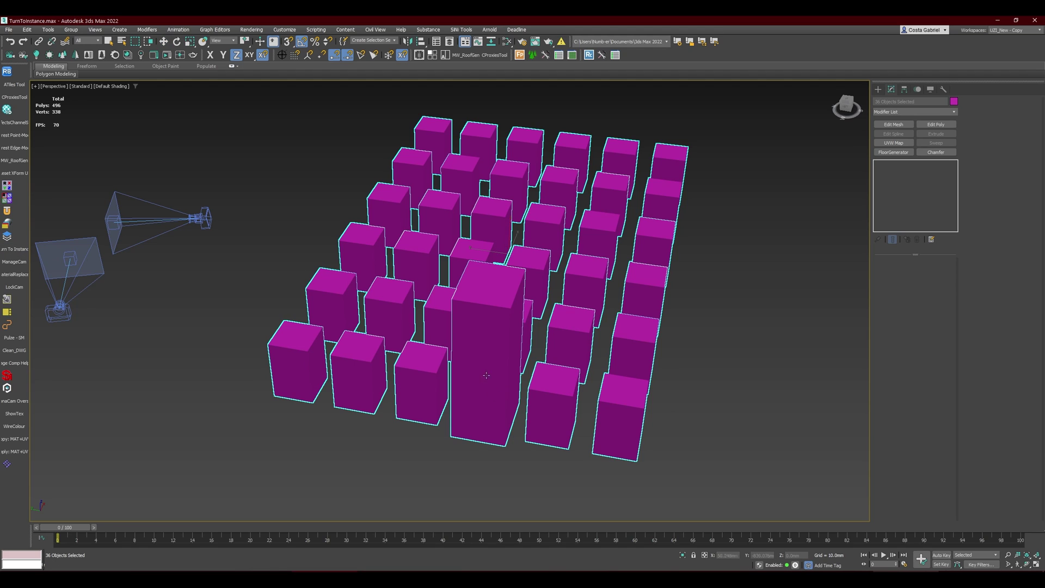
click(497, 428)
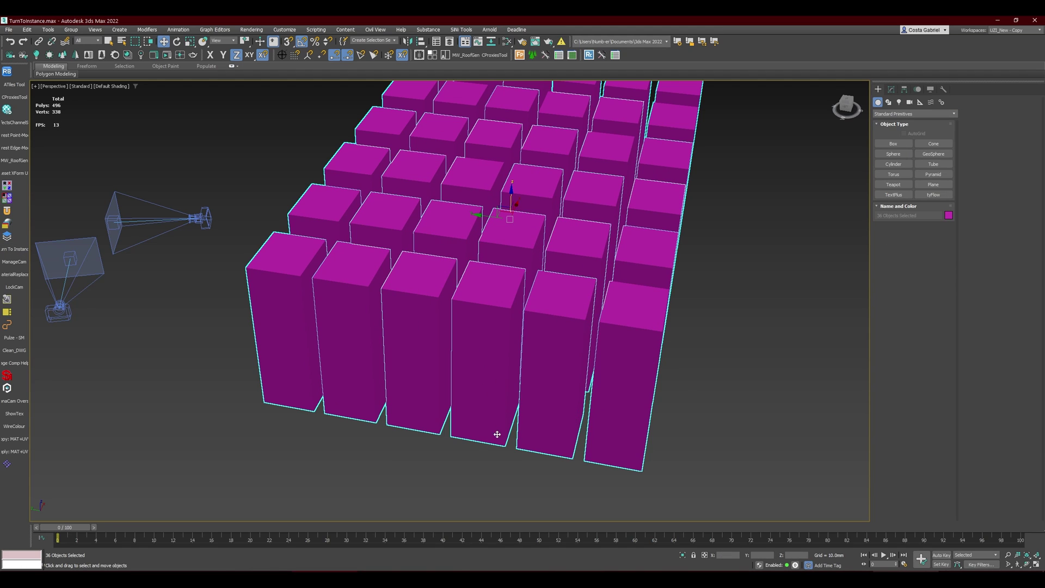
Step: Deselect the grid, select the fourth front-row box and adjust its height to alter all the instances together
scroll(660, 389, down, 5)
middle_drag(661, 390, 617, 414)
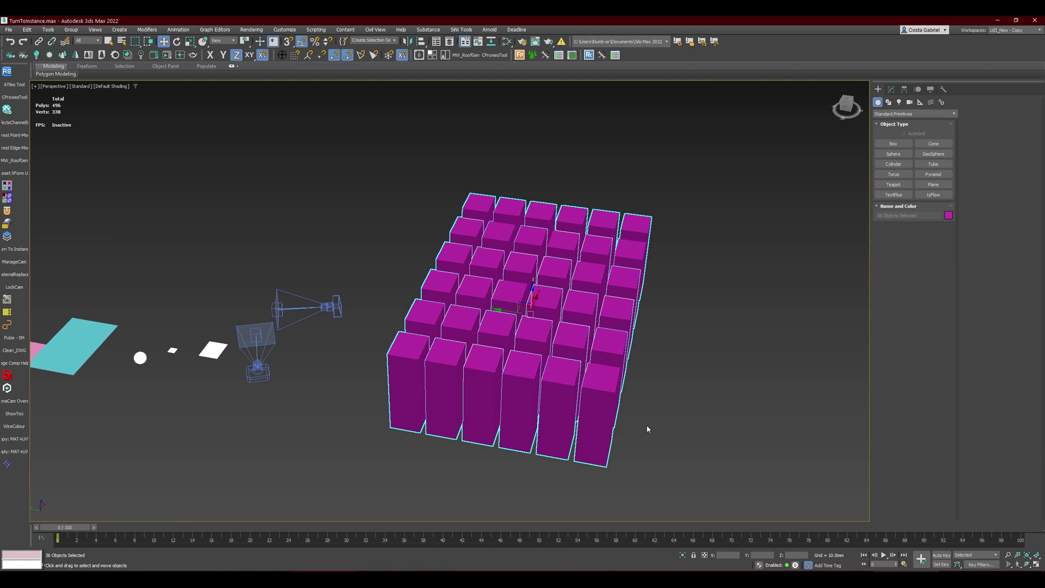
click(664, 337)
scroll(664, 340, up, 5)
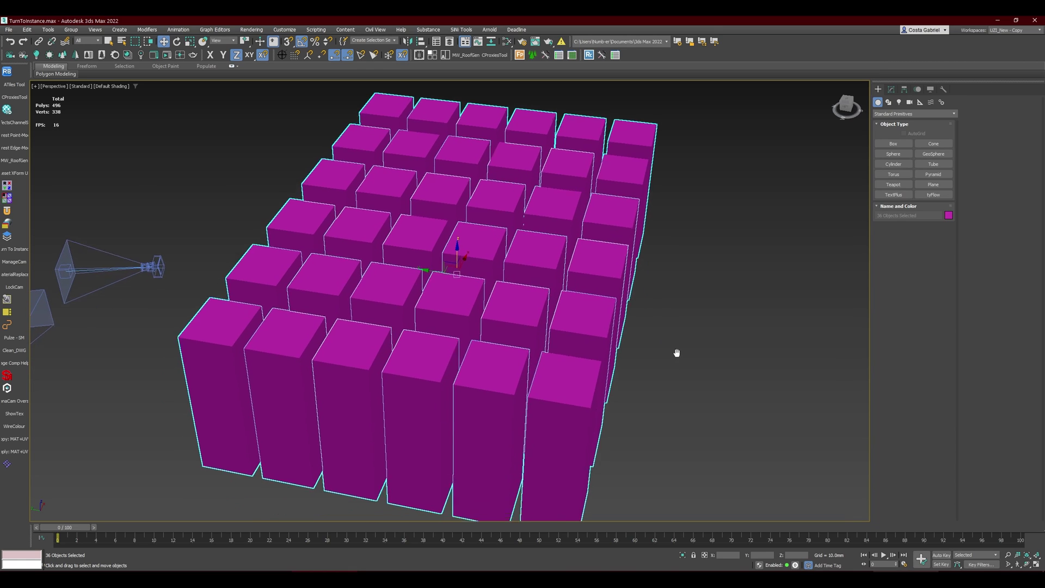
click(447, 387)
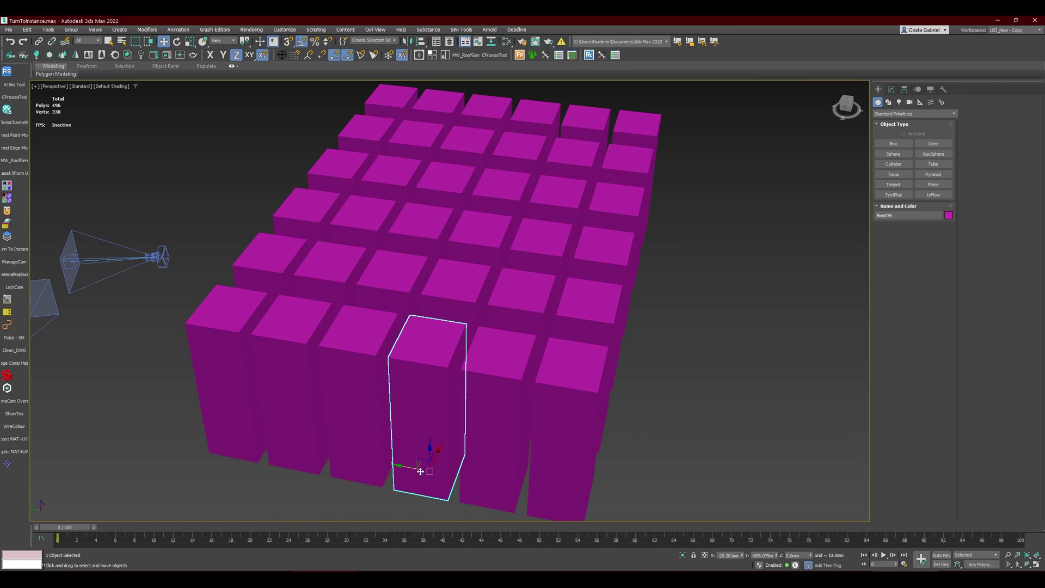
click(890, 89)
mouse_move(938, 289)
mouse_down()
mouse_move(936, 310)
mouse_move(942, 271)
mouse_move(938, 283)
mouse_up()
Step: Select the front Corona camera beside the box grid and make it unique
middle_drag(87, 359, 392, 331)
scroll(367, 312, up, 3)
scroll(568, 361, up, 2)
scroll(511, 400, down, 3)
drag(512, 407, 451, 389)
scroll(588, 343, up, 2)
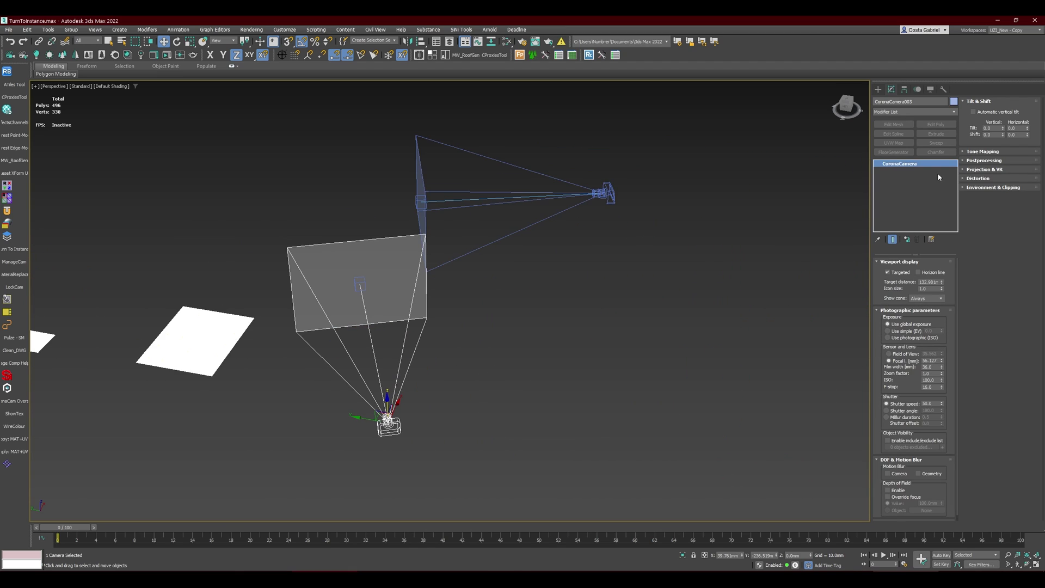
right_click(918, 163)
click(945, 184)
Step: Widen the front camera's view by reducing its focal length to about 25.3 mm
middle_drag(607, 333, 634, 357)
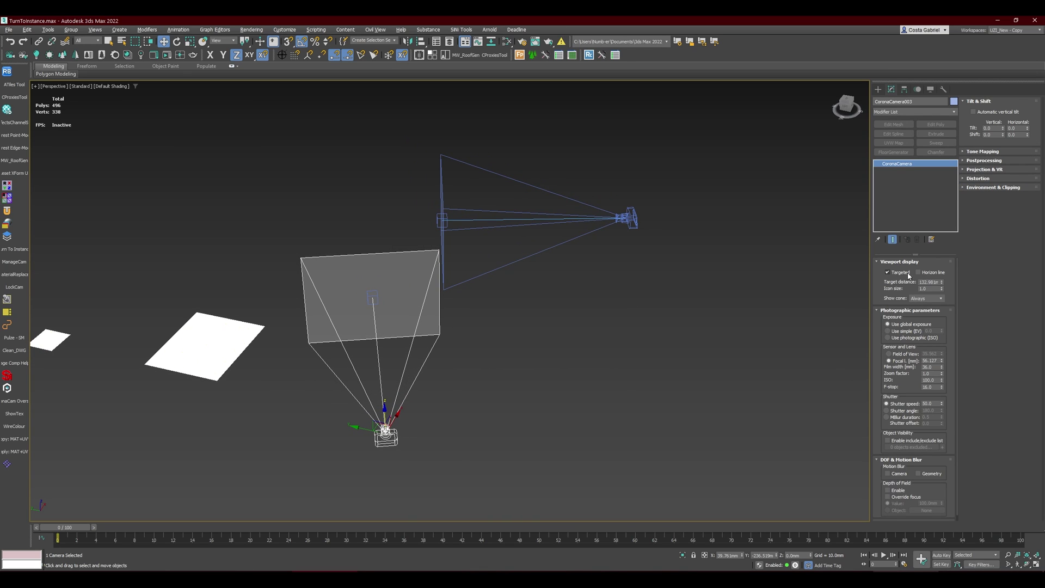
drag(941, 360, 939, 384)
middle_drag(690, 329, 706, 336)
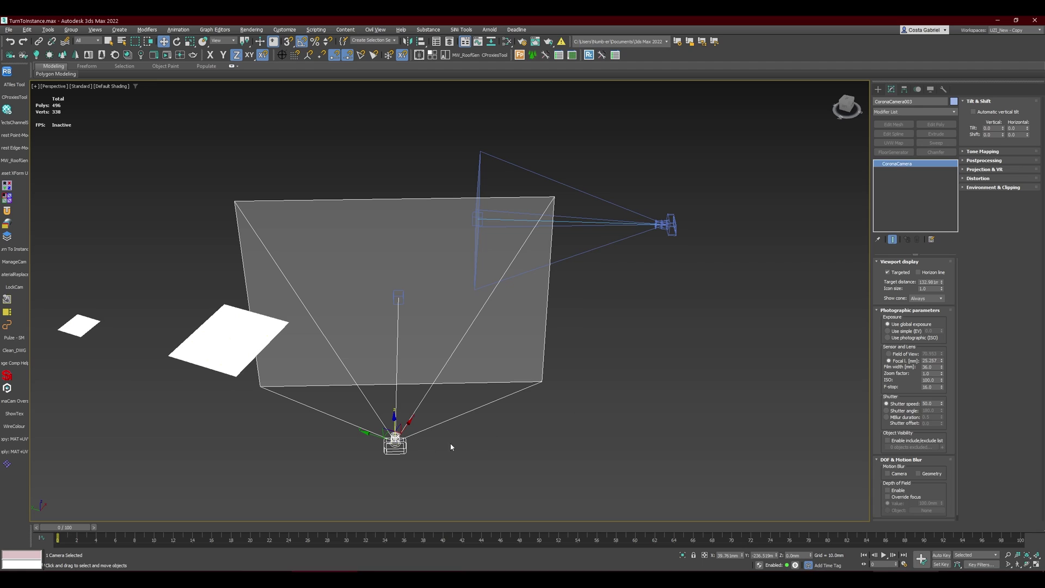
Step: Select both Corona cameras and turn them into instances of the wide-angle front camera with Turn To Instance
drag(730, 456, 320, 159)
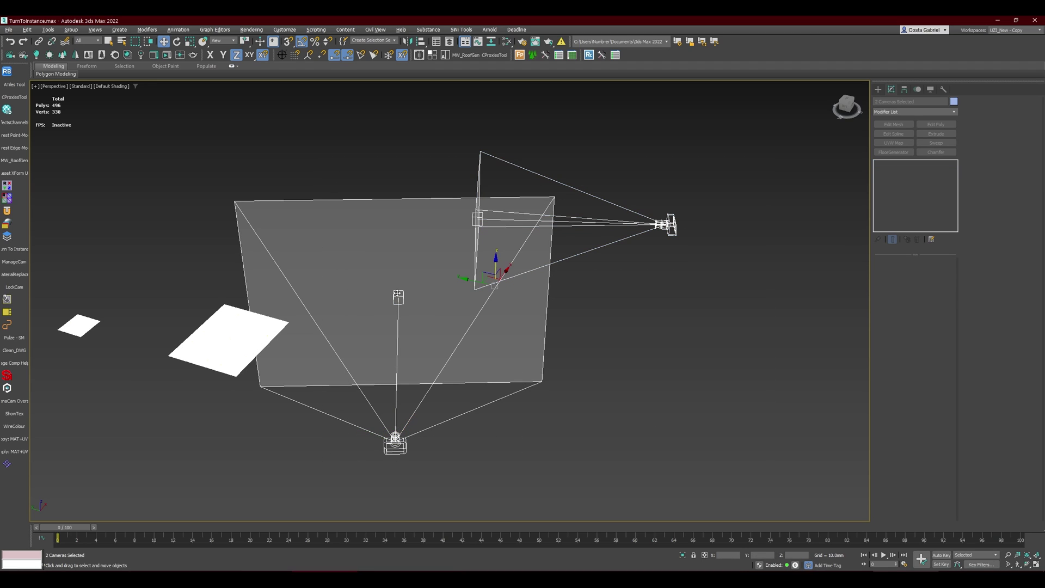
click(16, 249)
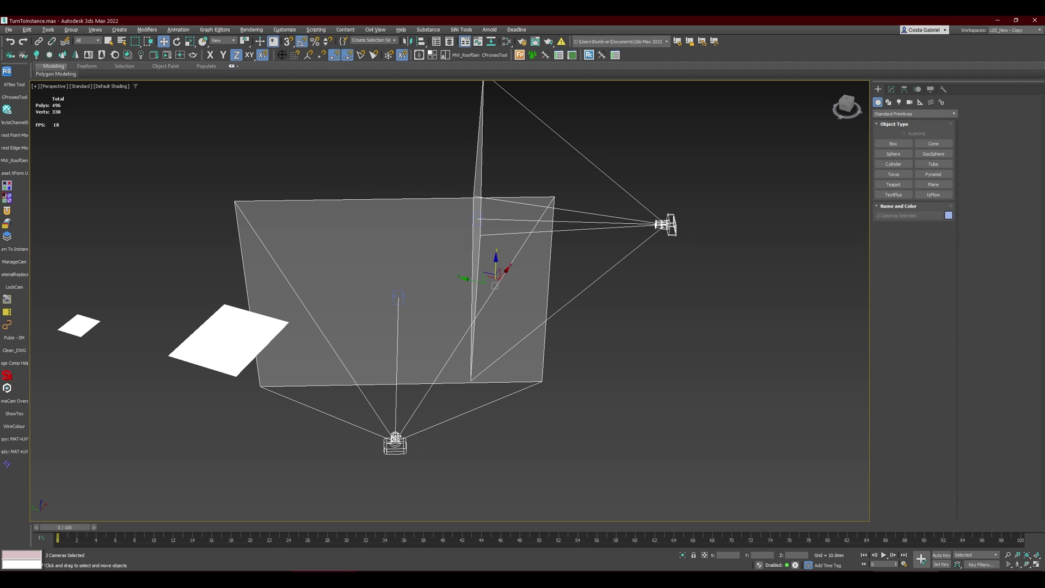
Step: Select the front Corona camera and narrow its view by raising its focal length to about 54.8 mm, altering both instances
click(639, 366)
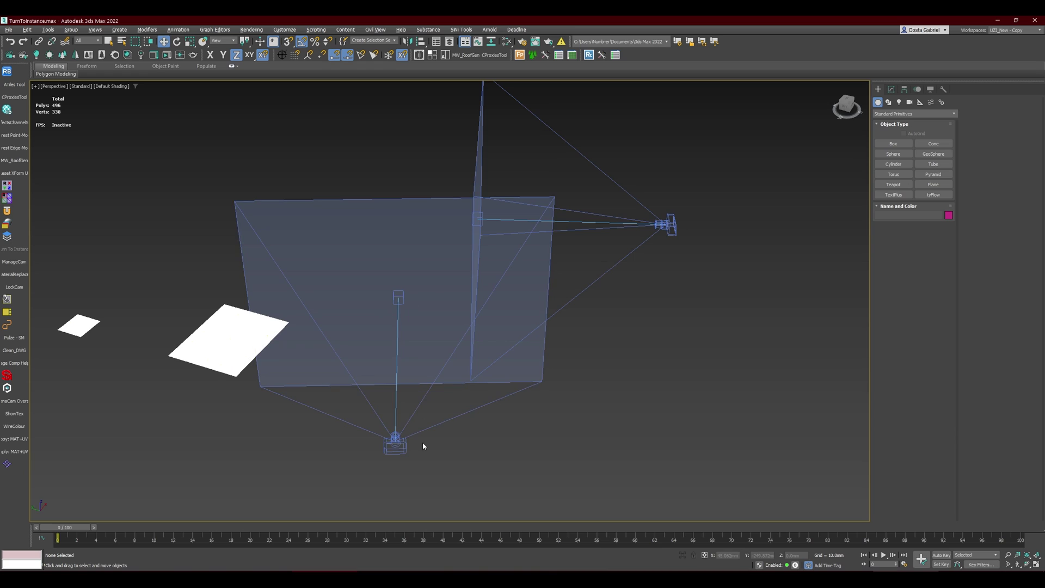
click(395, 445)
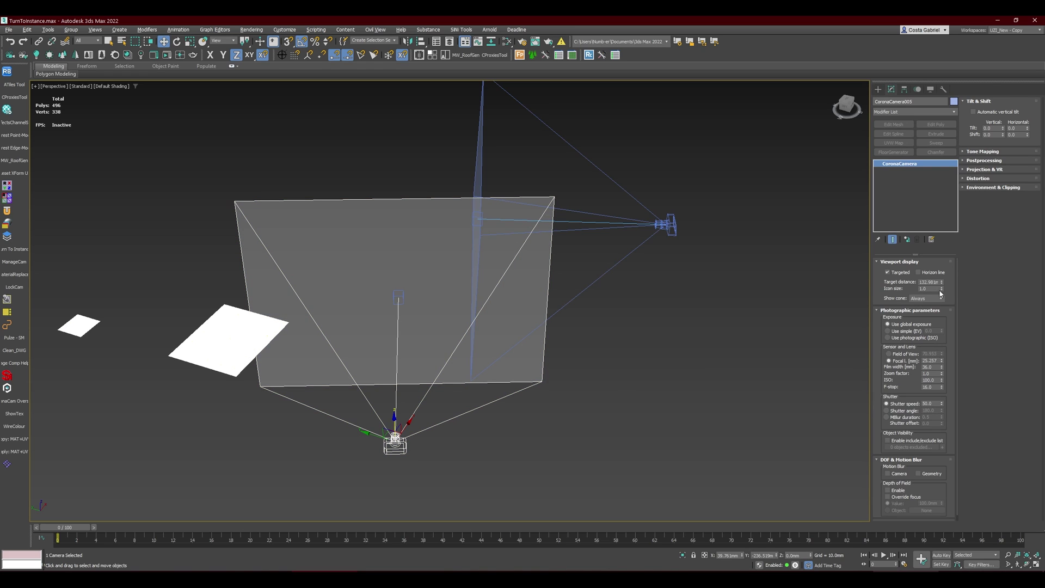
drag(941, 360, 943, 346)
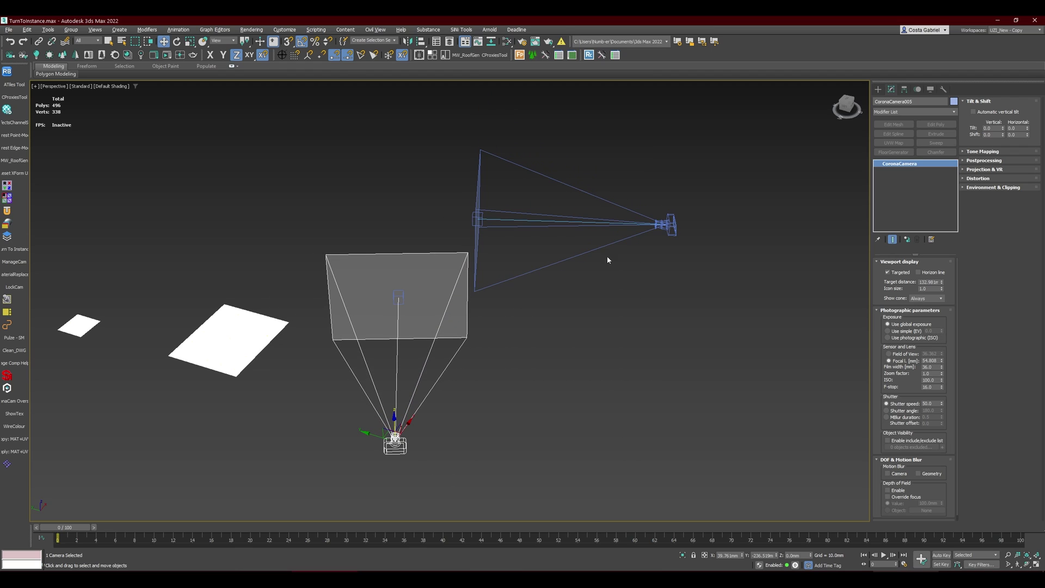
Step: Select the three Corona lights and turn them into instances of the sphere-shaped light with Turn To Instance
middle_drag(601, 287, 389, 351)
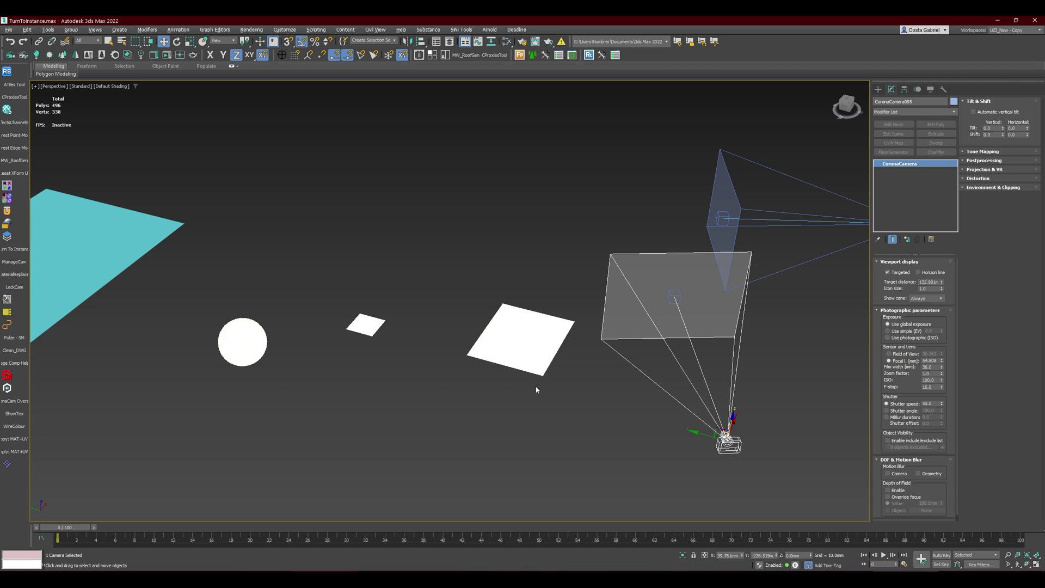
drag(245, 292, 246, 289)
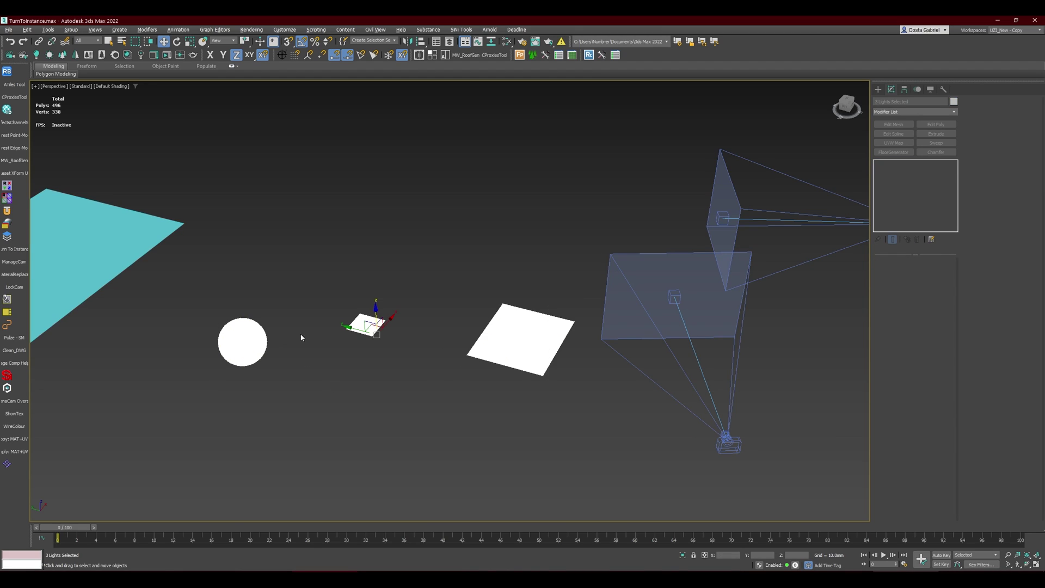
click(14, 249)
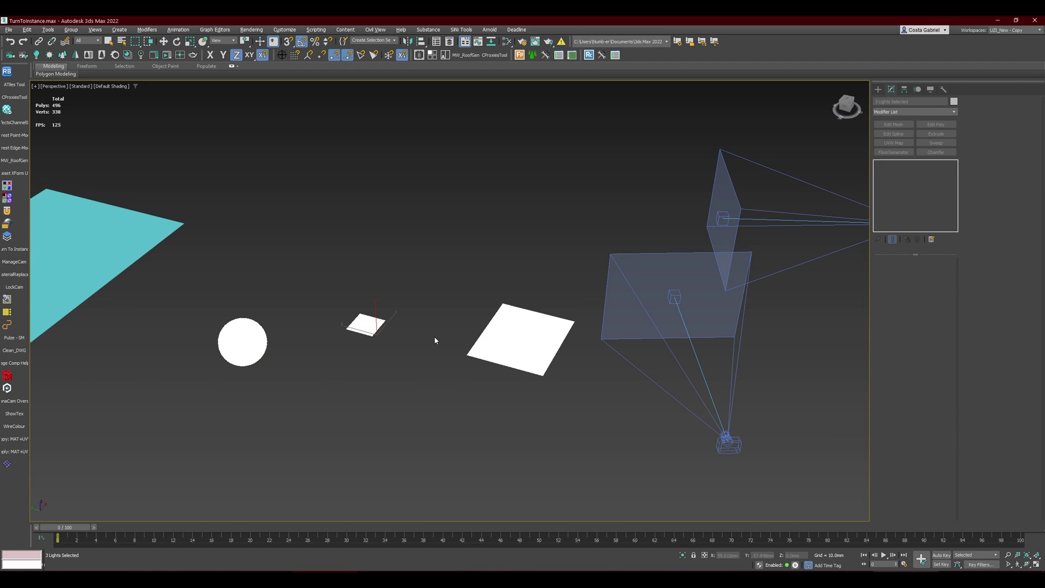
click(245, 343)
Step: Select the middle sphere light and adjust its parameters to test the instancing of the lights
click(366, 327)
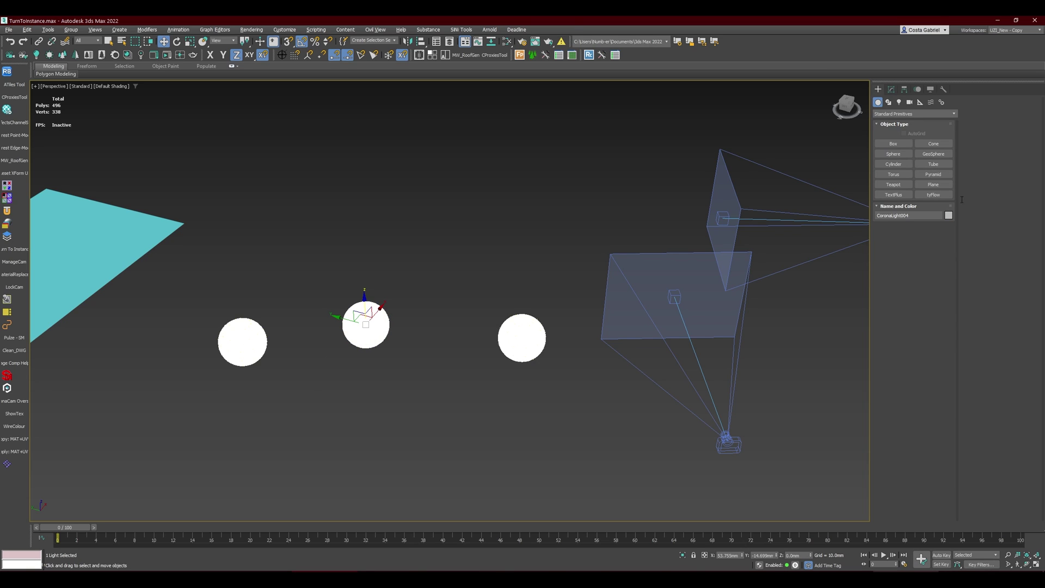
click(891, 89)
drag(938, 352, 937, 350)
Step: Select the pink and teal planes and turn them into instances of the teal plane with Turn To Instance
middle_drag(410, 284, 600, 291)
scroll(441, 392, down, 3)
drag(393, 346, 375, 349)
scroll(337, 305, up, 2)
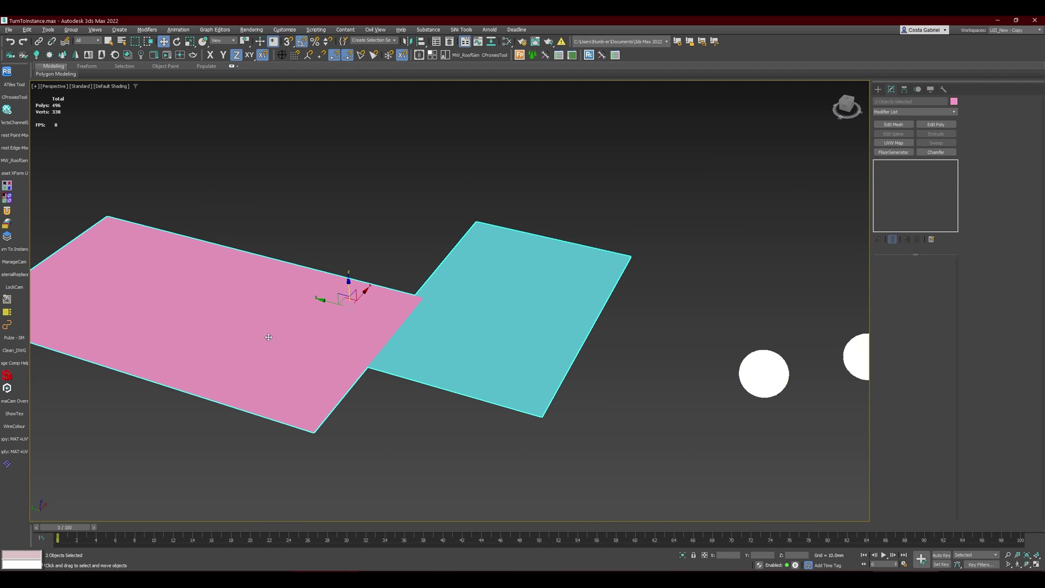
click(4, 251)
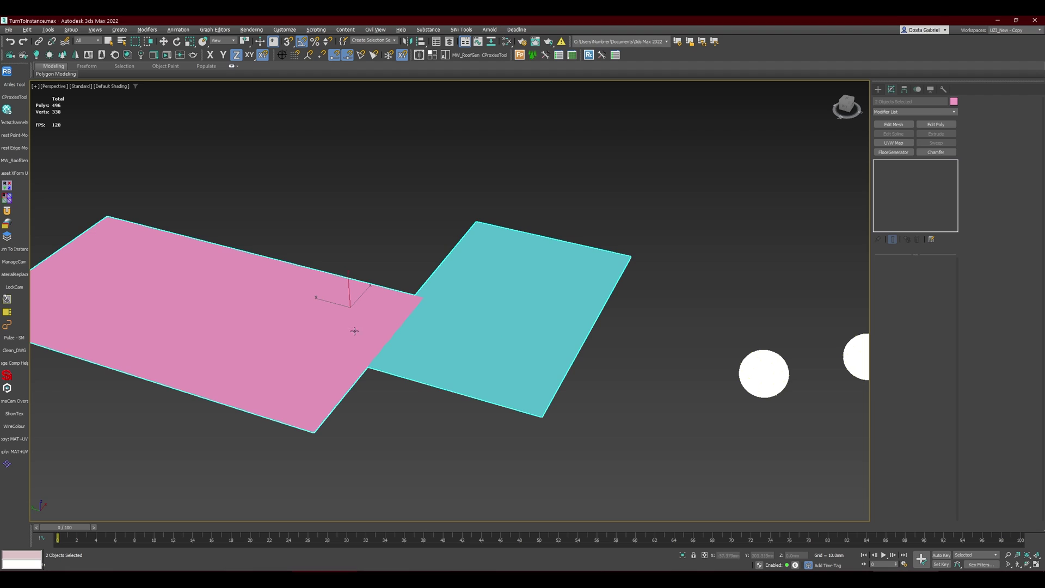
middle_drag(391, 324, 438, 338)
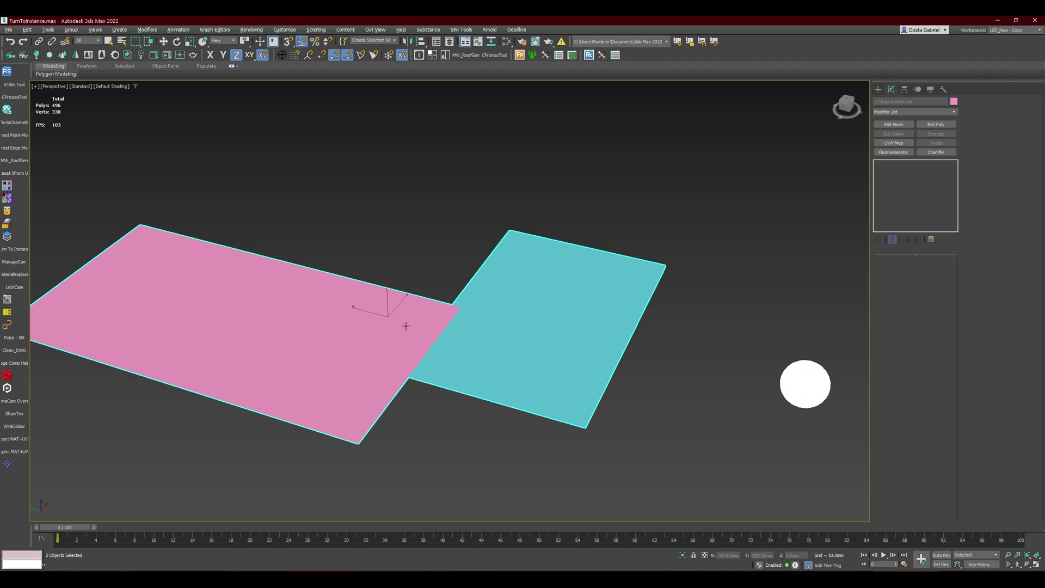
click(539, 345)
Step: Select the pink plane and increase its length to about 196 mm to alter both instanced planes together
key(z)
click(305, 348)
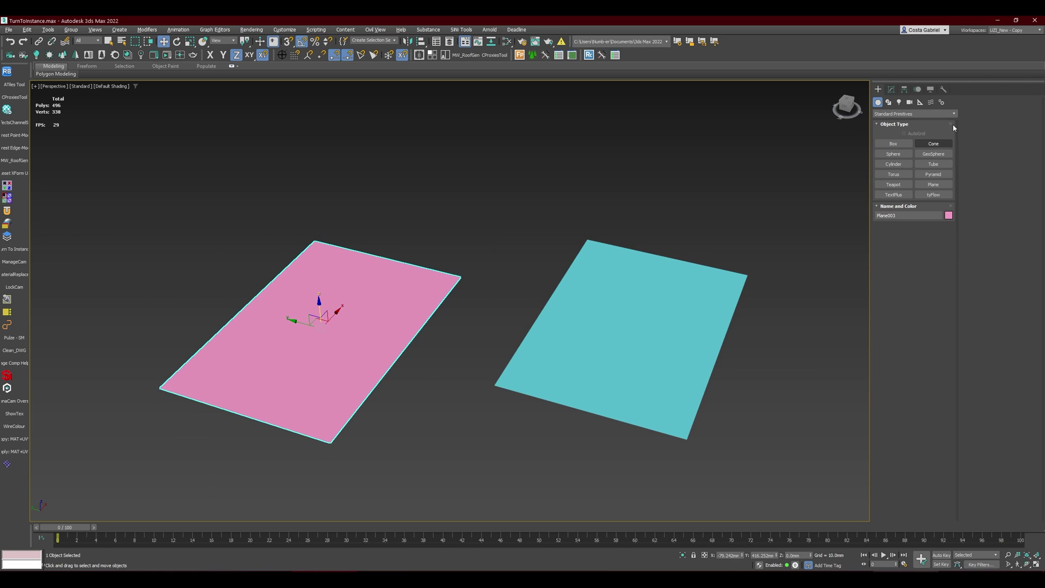
click(891, 88)
drag(939, 280, 938, 249)
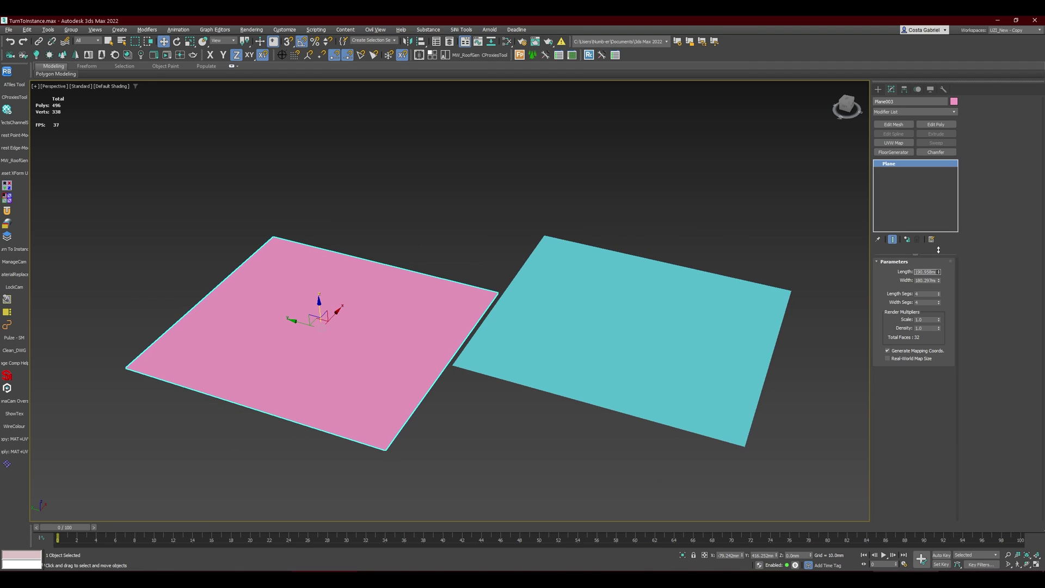
middle_drag(704, 280, 422, 385)
scroll(599, 359, down, 3)
middle_drag(613, 349, 583, 348)
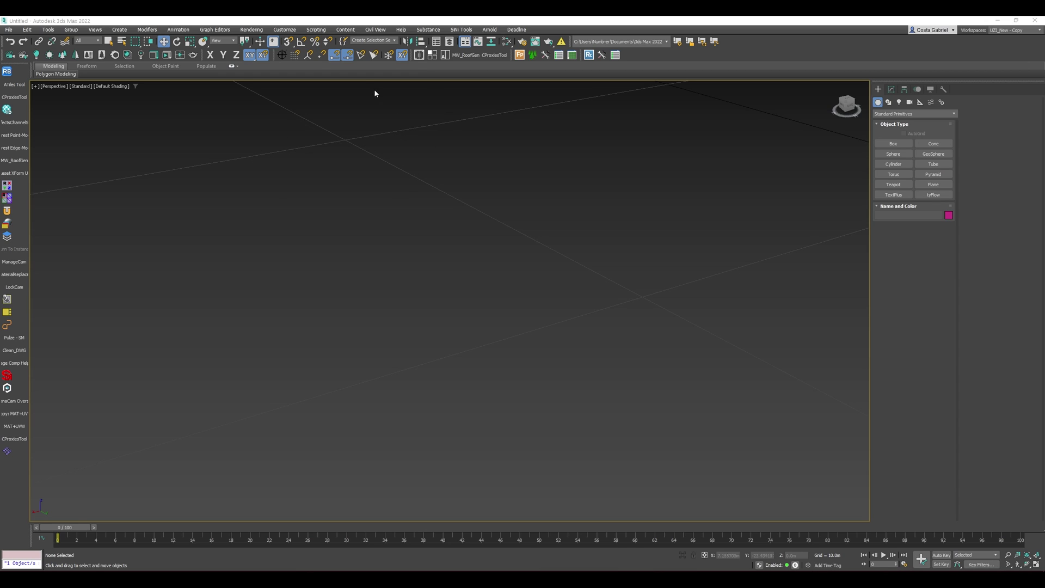
click(315, 30)
click(385, 170)
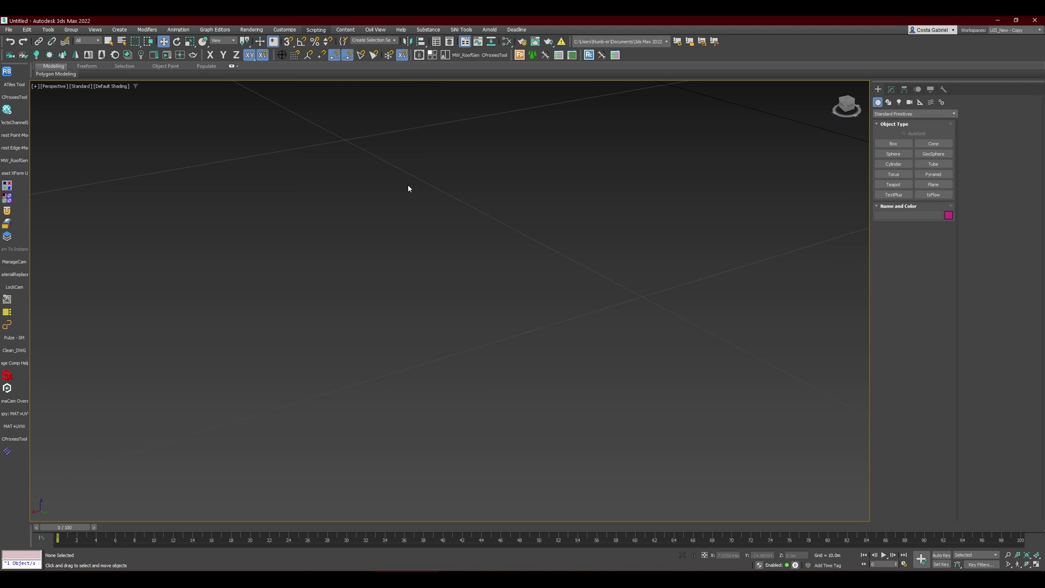
key(Escape)
Step: Open the CProxiesTool_v1.0 script in the MAXScript editor and highlight its macroScript definition line
click(327, 31)
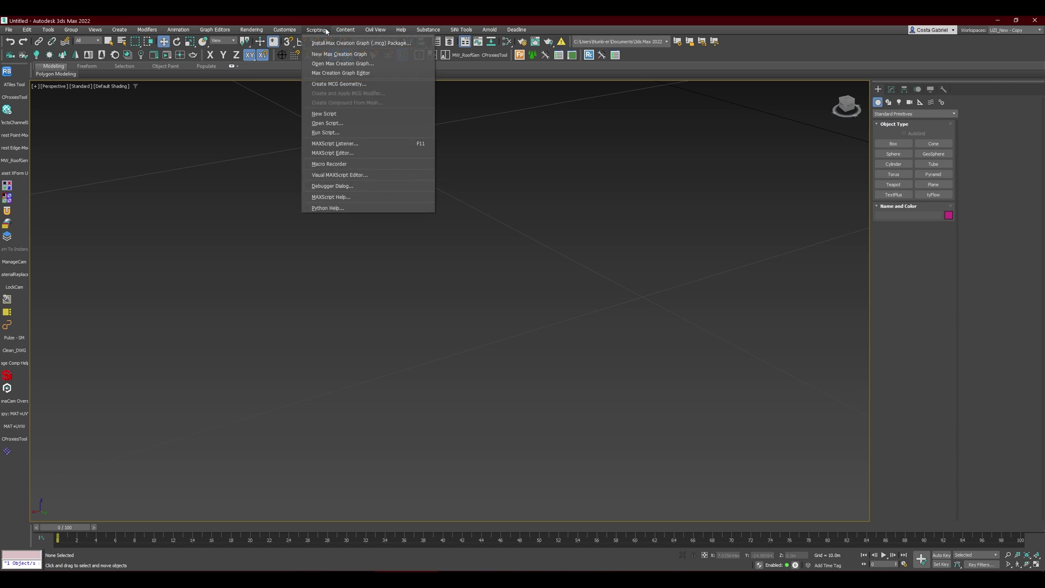
click(331, 121)
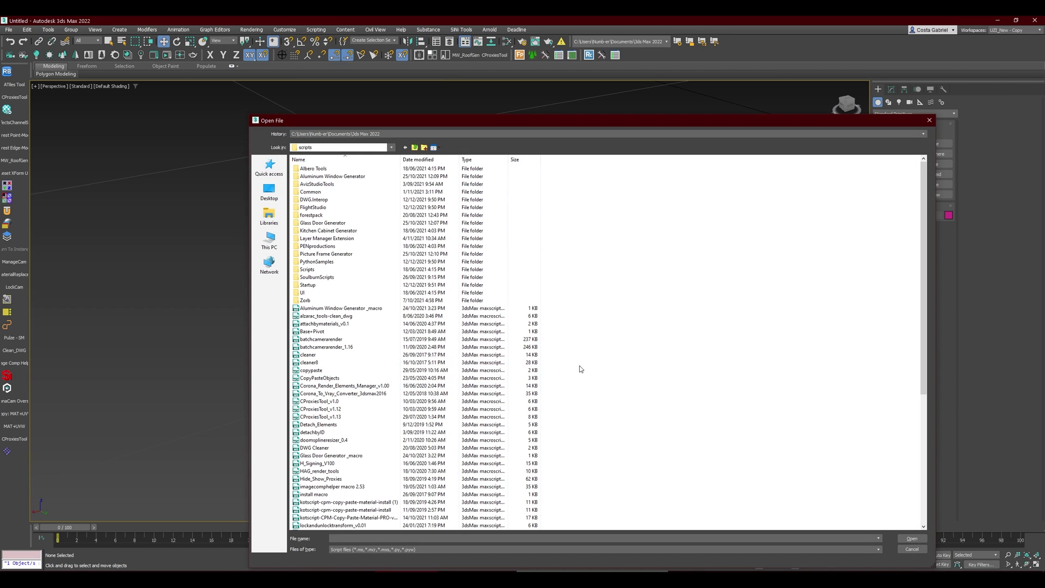
click(338, 403)
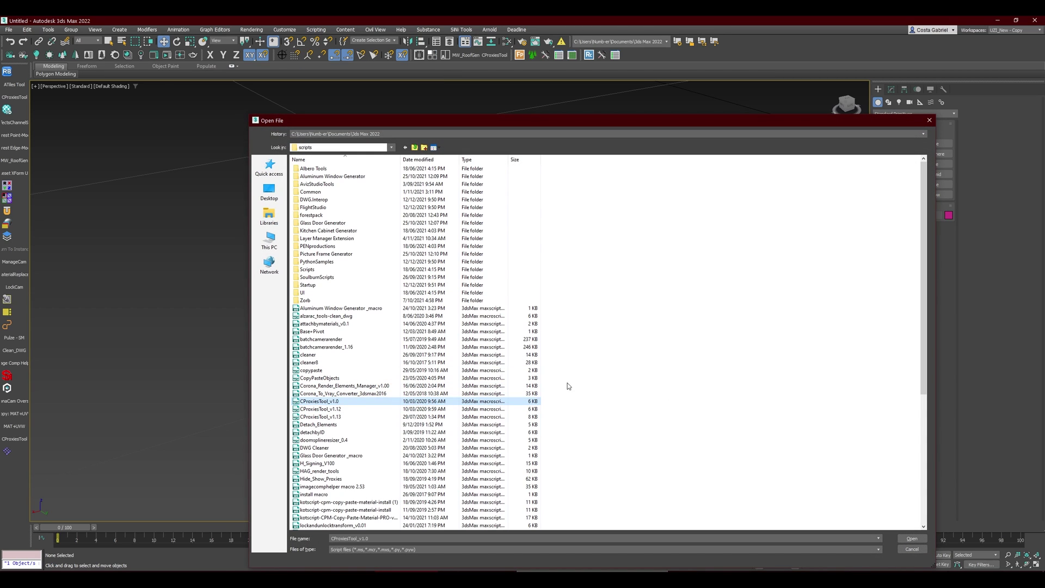
double_click(481, 403)
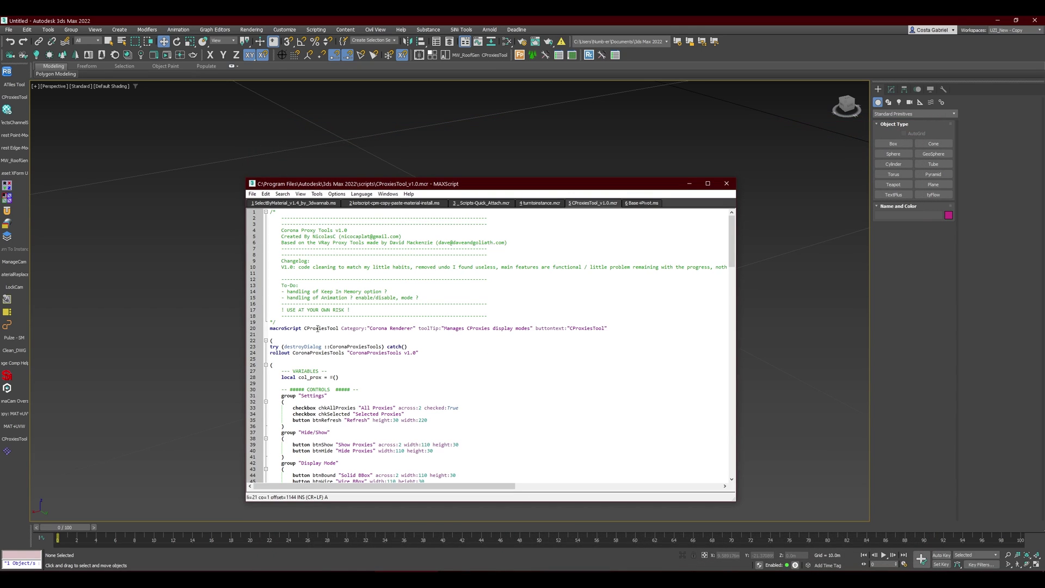
drag(618, 326, 271, 331)
drag(440, 188, 242, 207)
Step: Find the script's Manages CProxies display modes action in the Corona Renderer category of the toolbar customization, matching its toolTip text
click(285, 29)
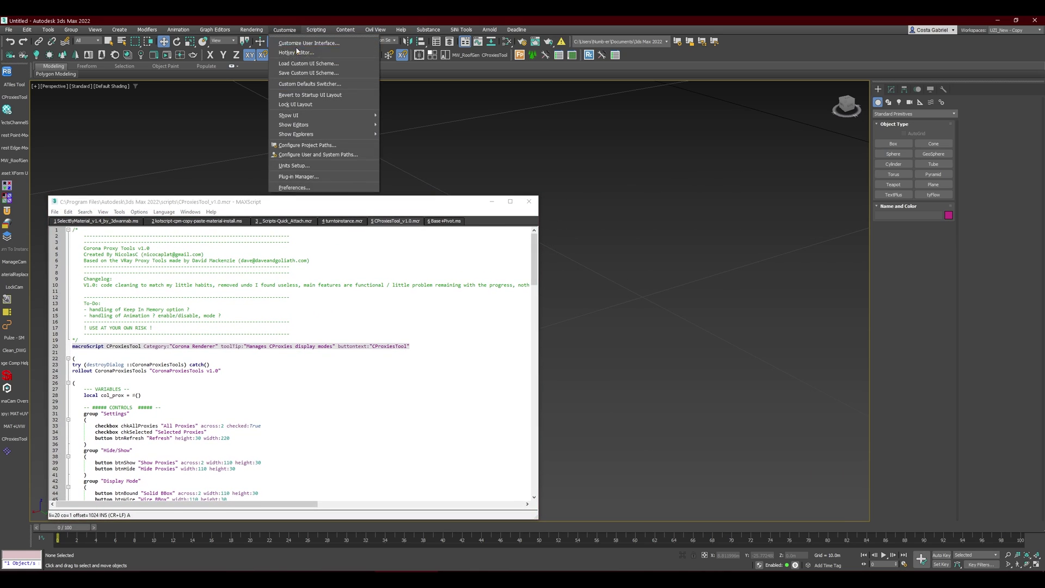
key(Escape)
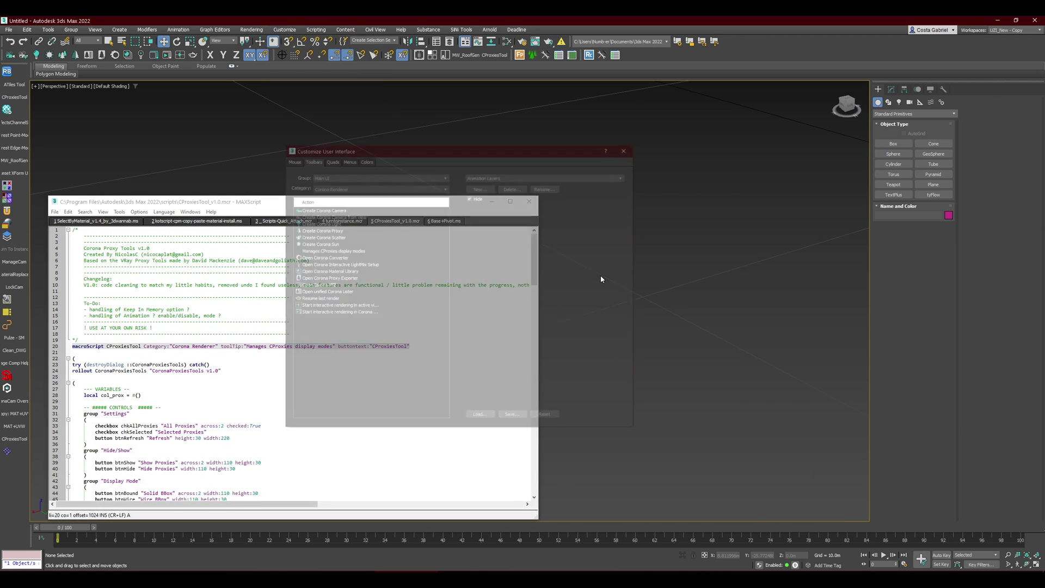
drag(375, 154, 633, 204)
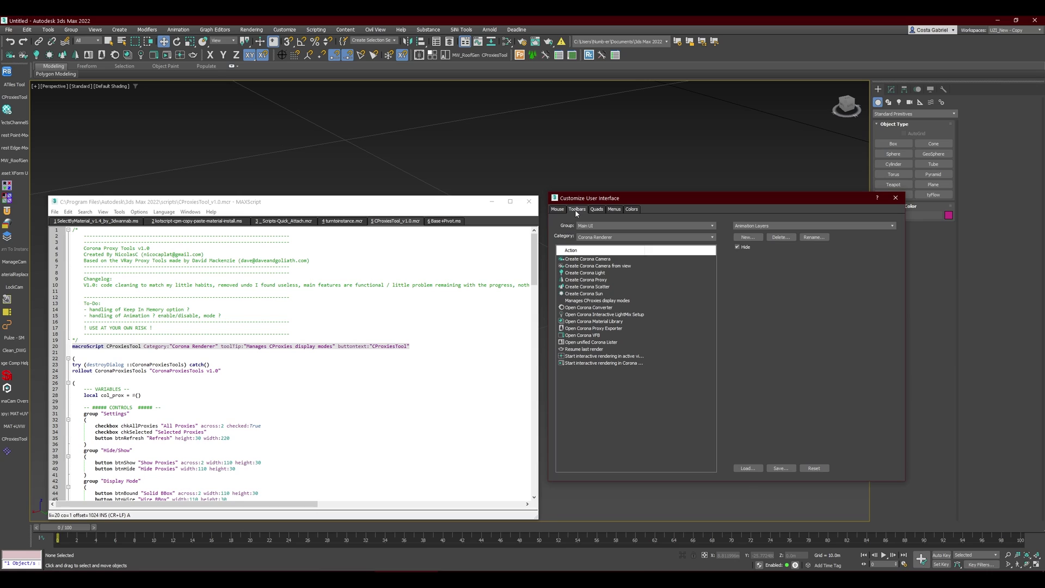
click(598, 239)
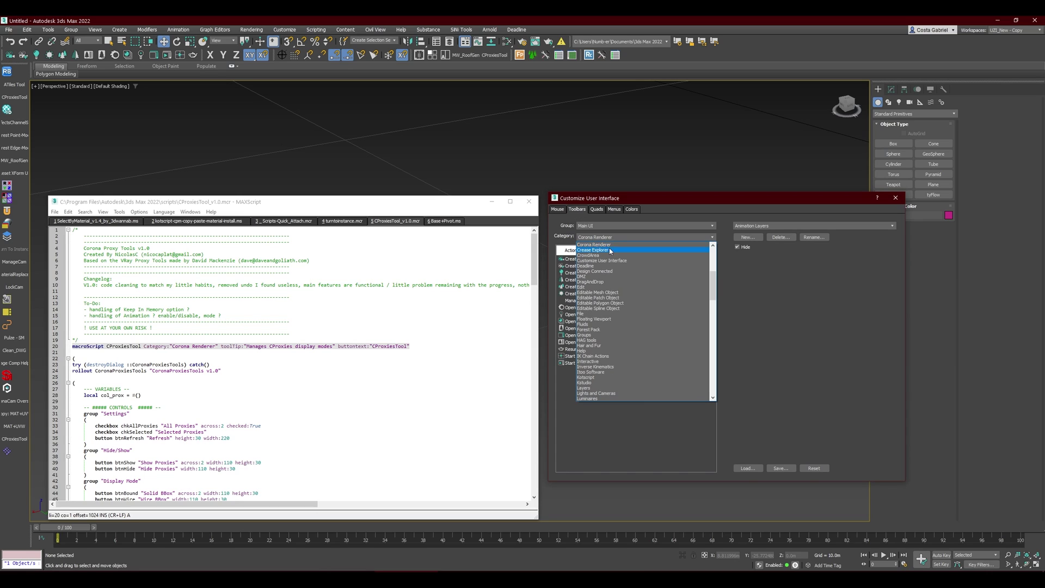
click(595, 246)
drag(245, 346, 331, 348)
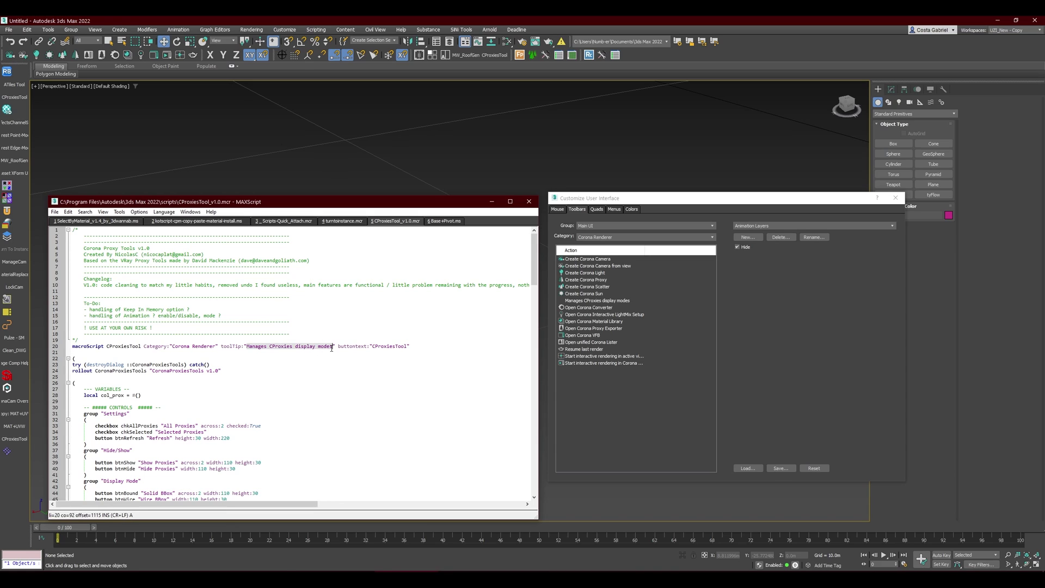
click(589, 300)
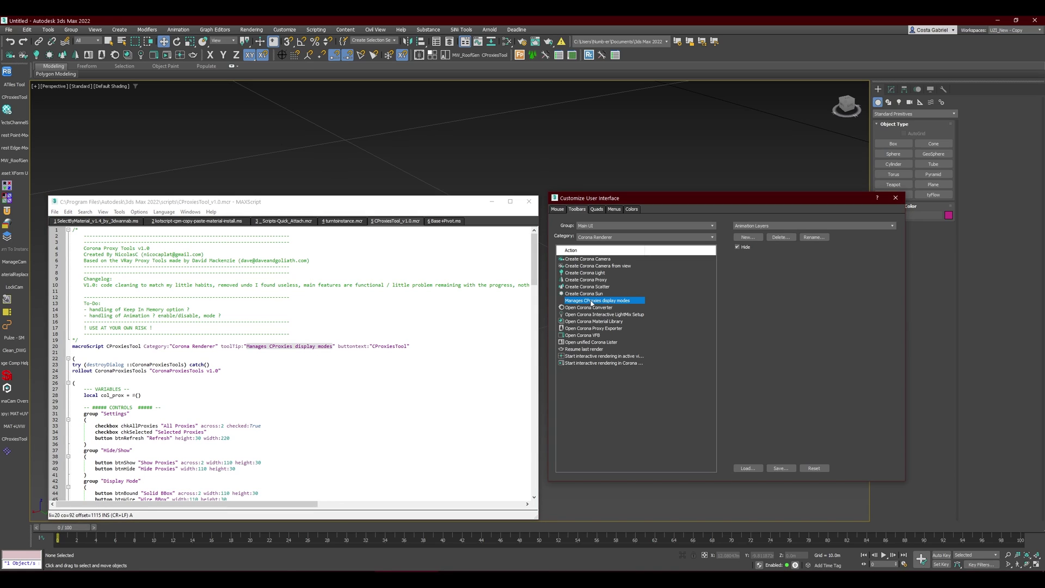